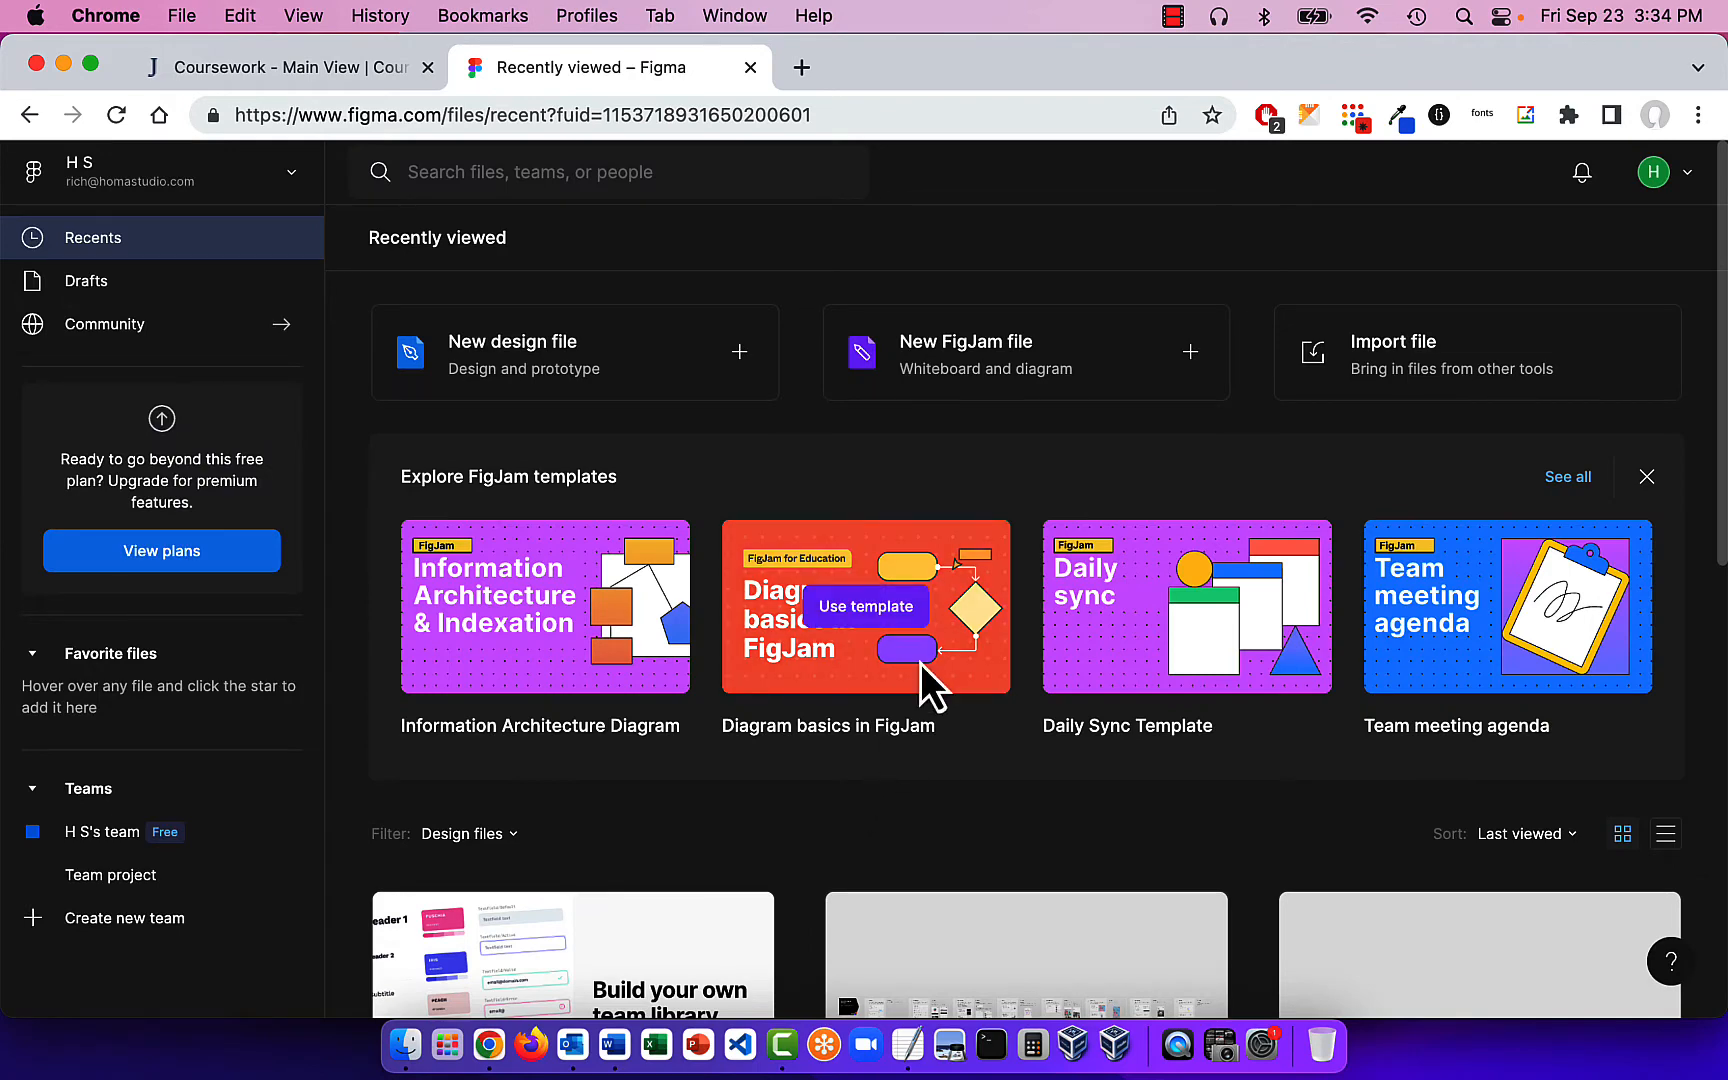
# Step: Browse the recently viewed files and create a new design file
pyautogui.scroll(-3, 647, 595)
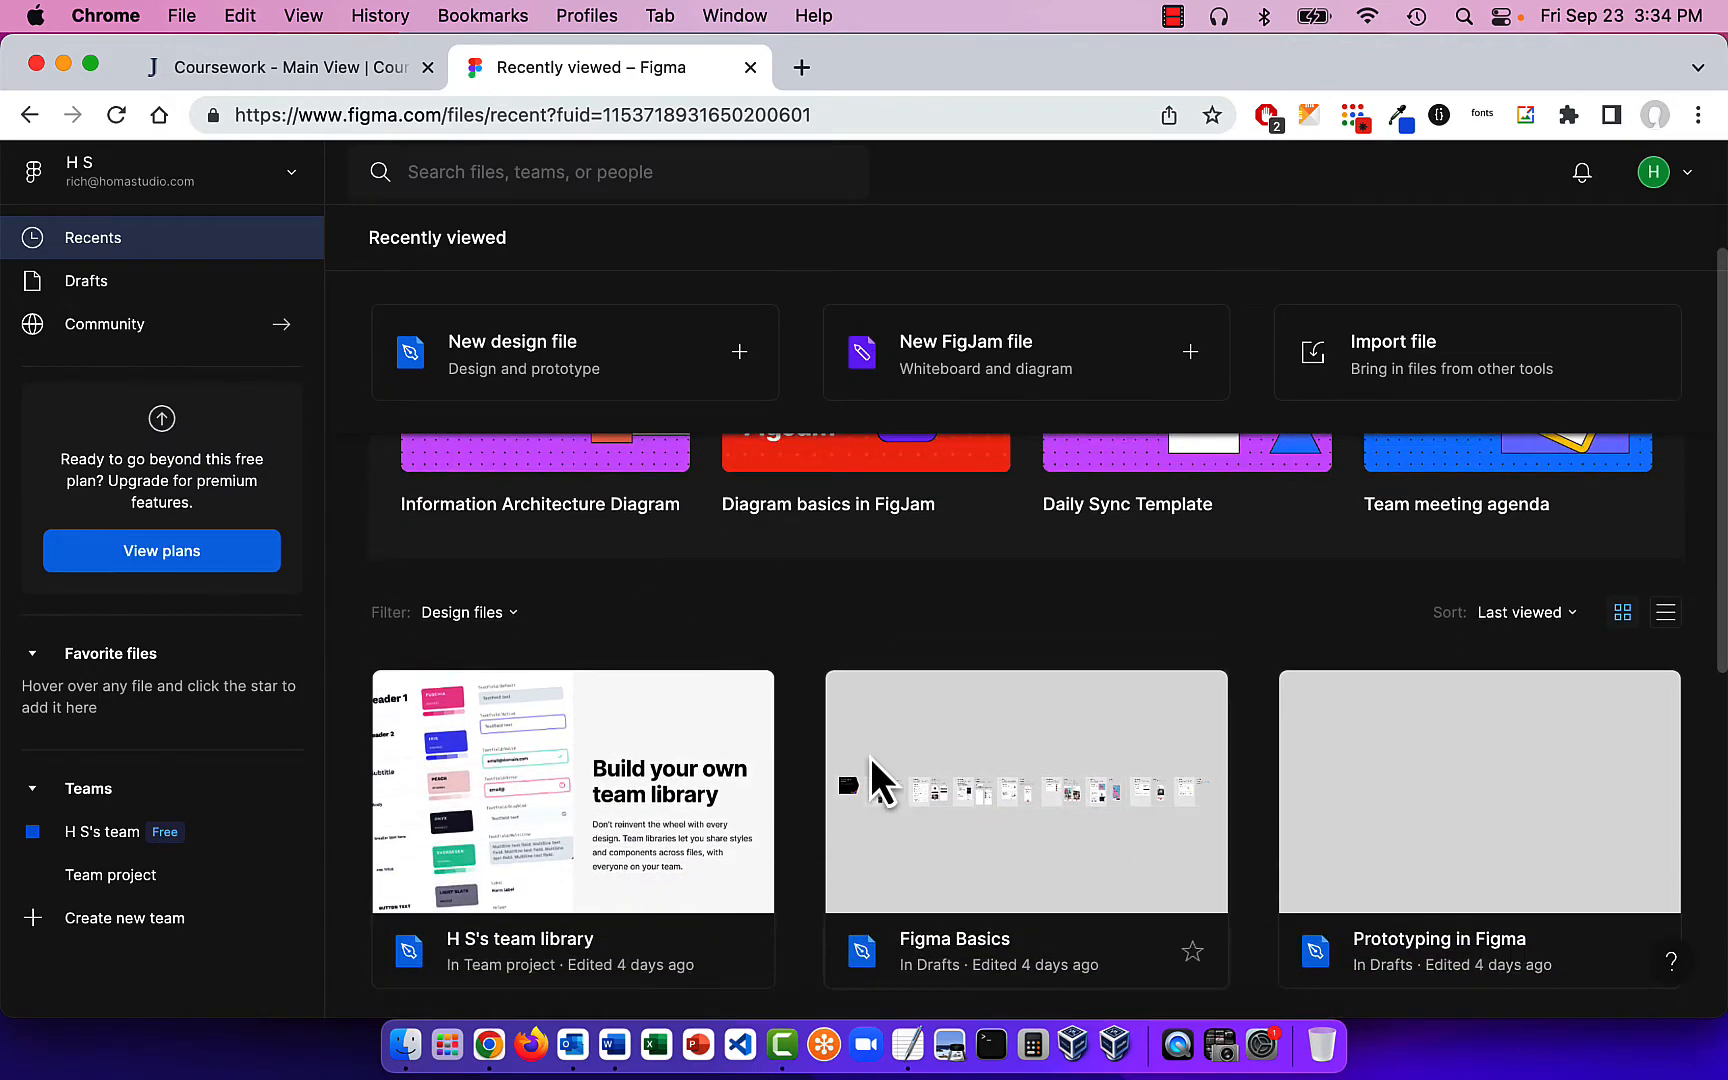
pyautogui.scroll(-2, 869, 757)
pyautogui.scroll(2, 819, 772)
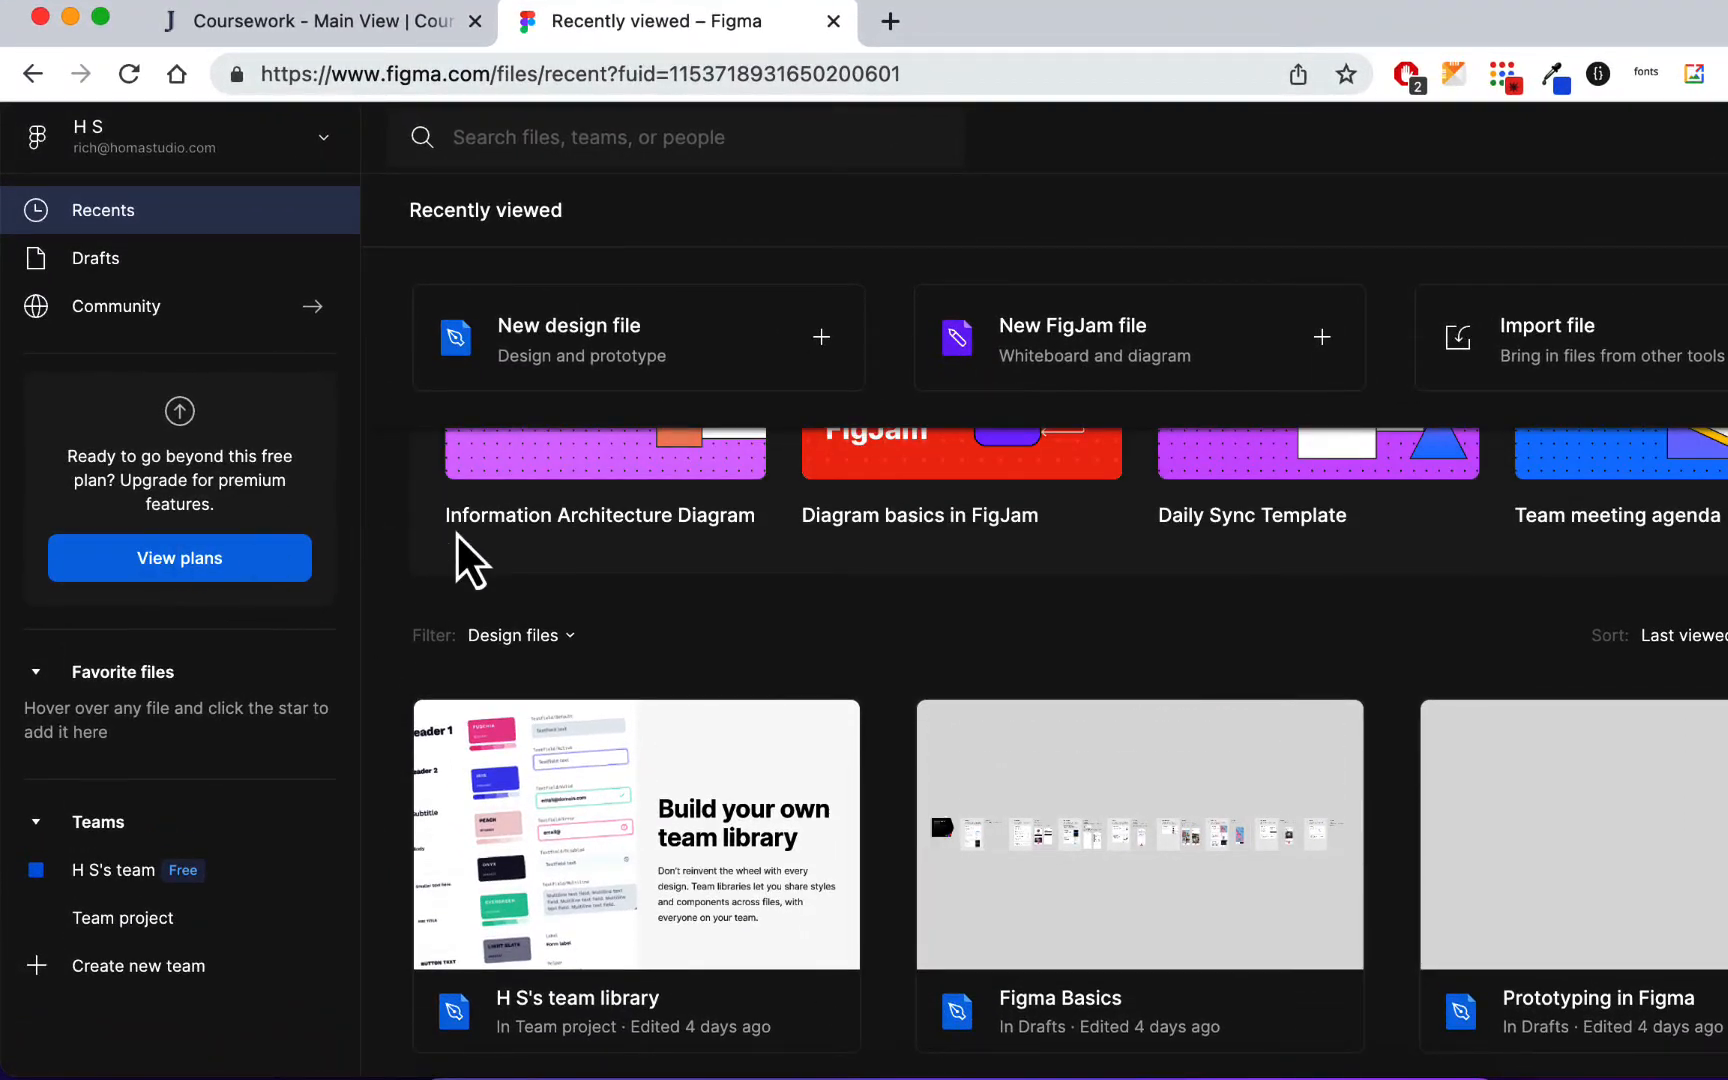
pyautogui.scroll(2, 730, 558)
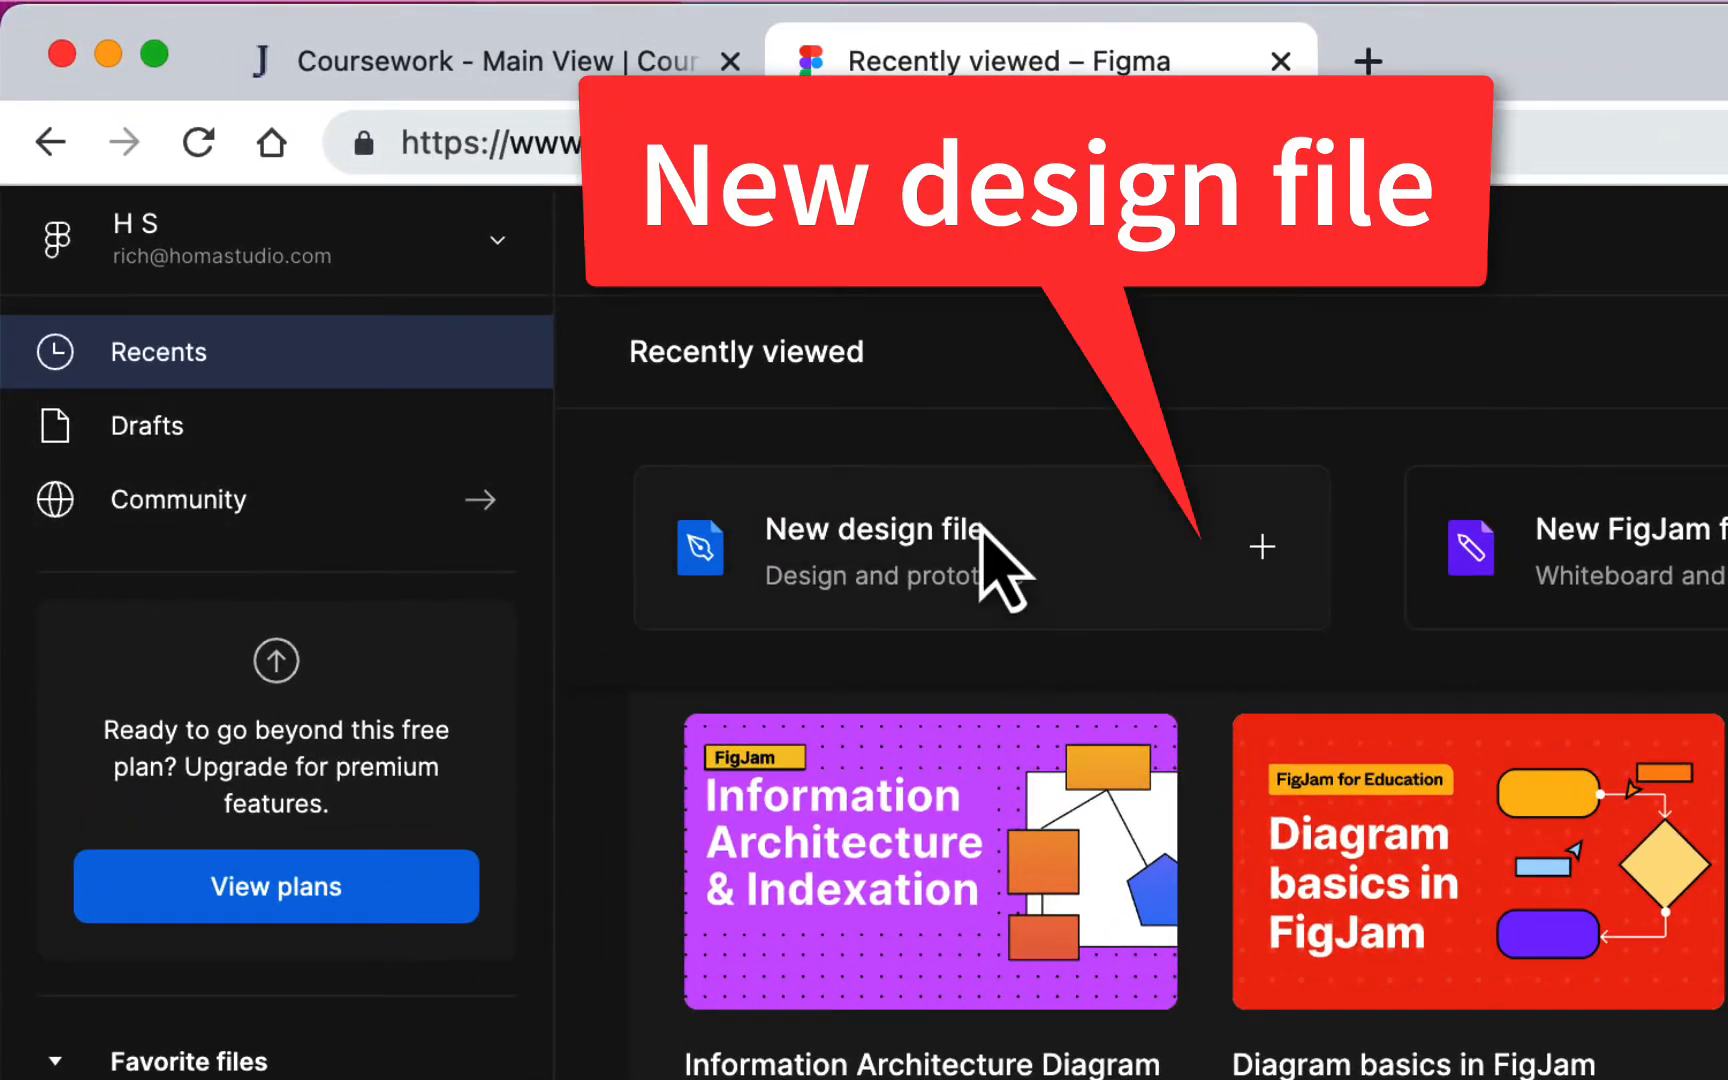
pyautogui.click(1266, 557)
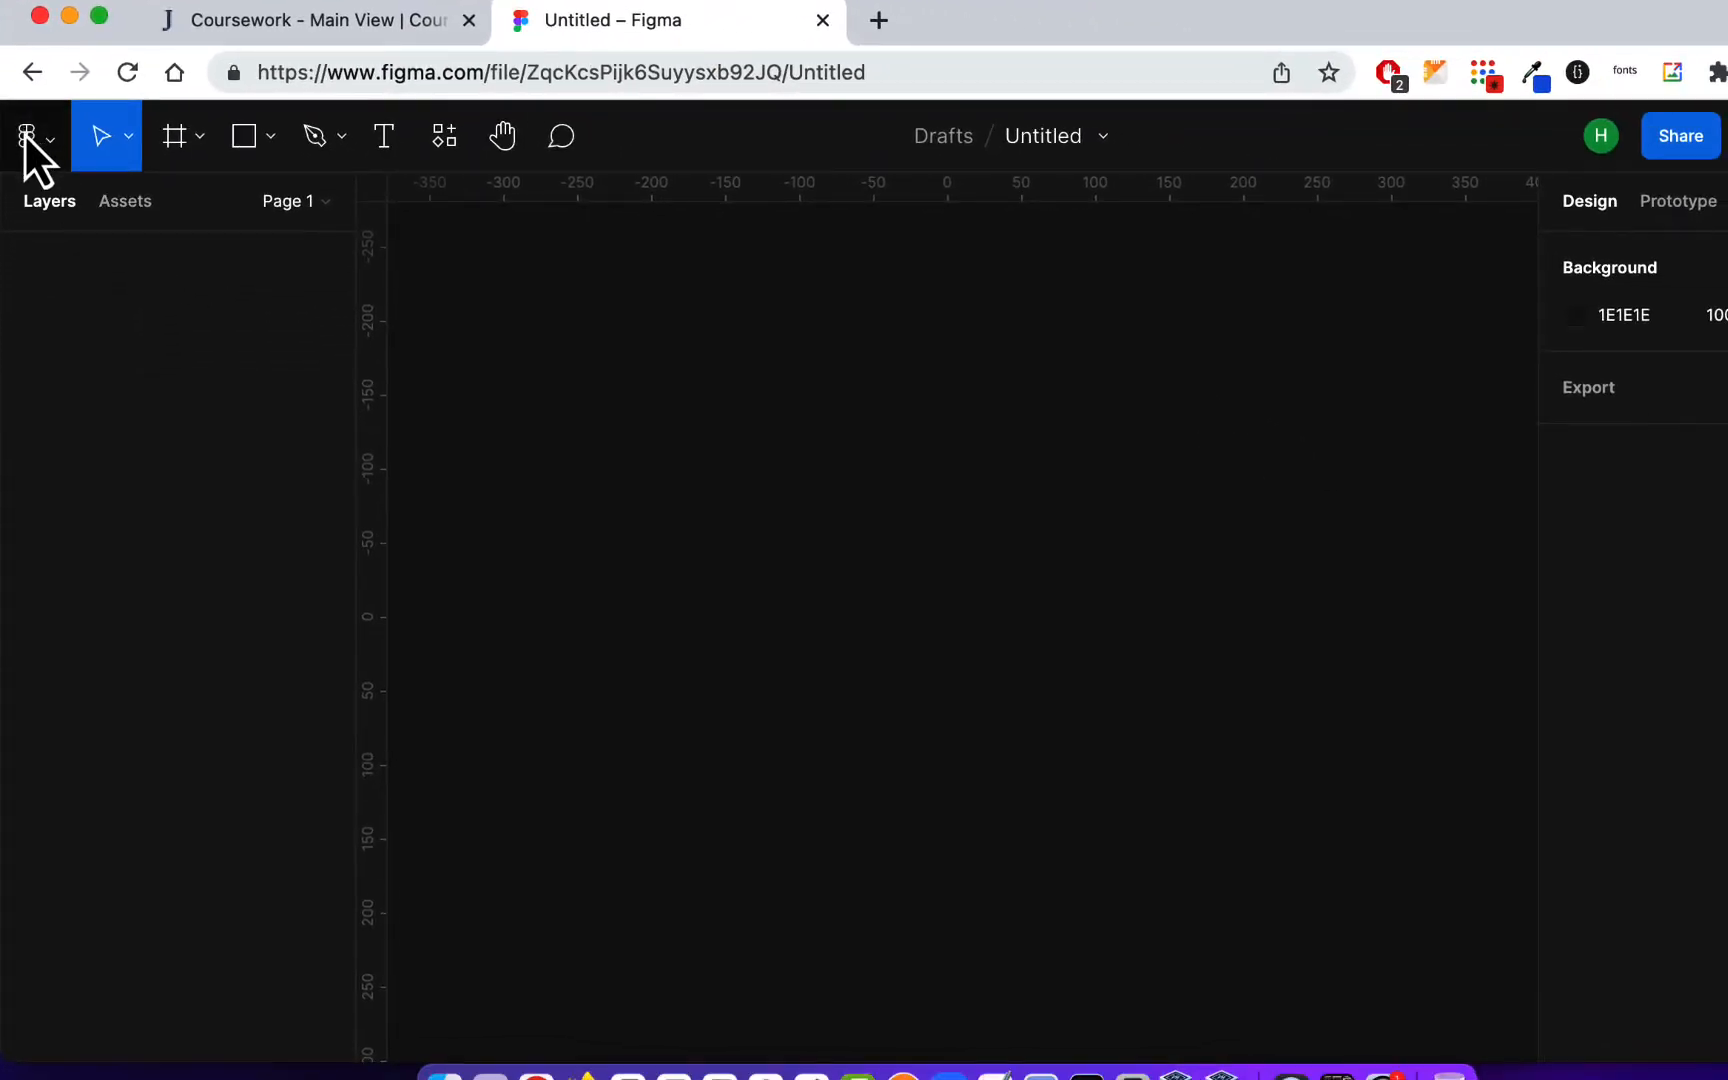
# Step: Return to the file browser and change the interface theme to Light
pyautogui.click(24, 134)
pyautogui.click(59, 204)
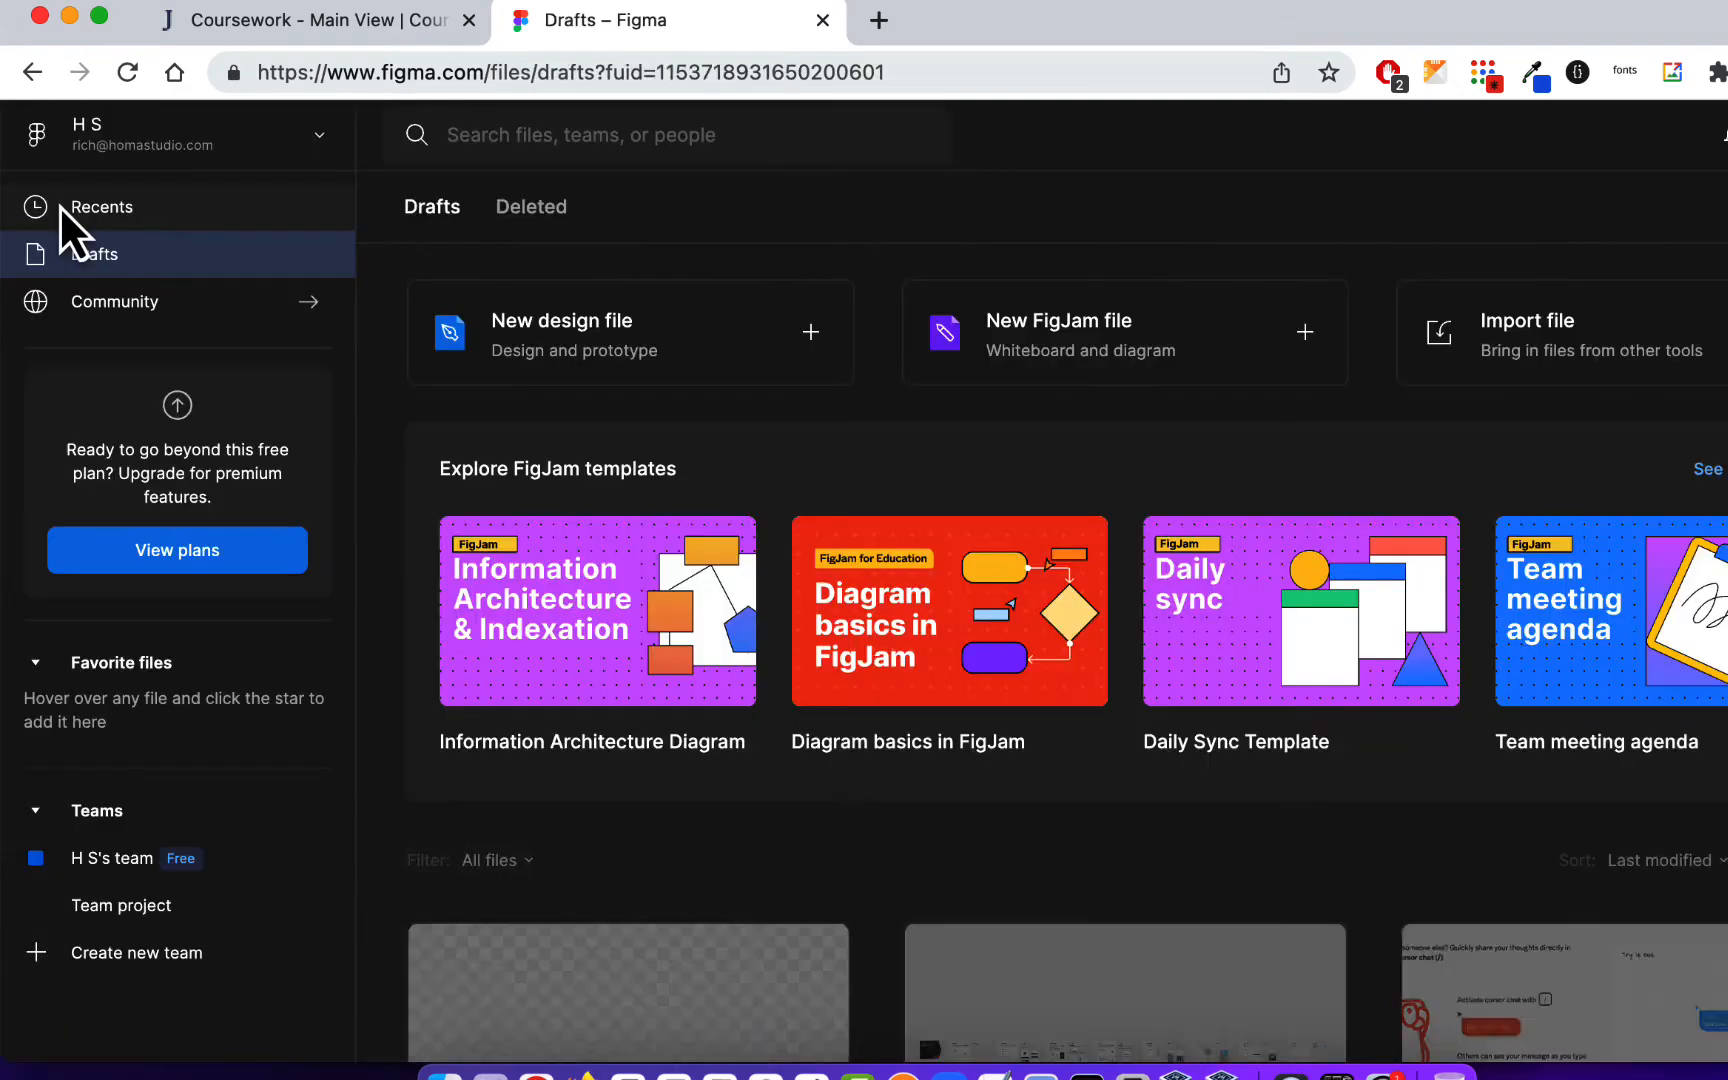
pyautogui.click(1672, 142)
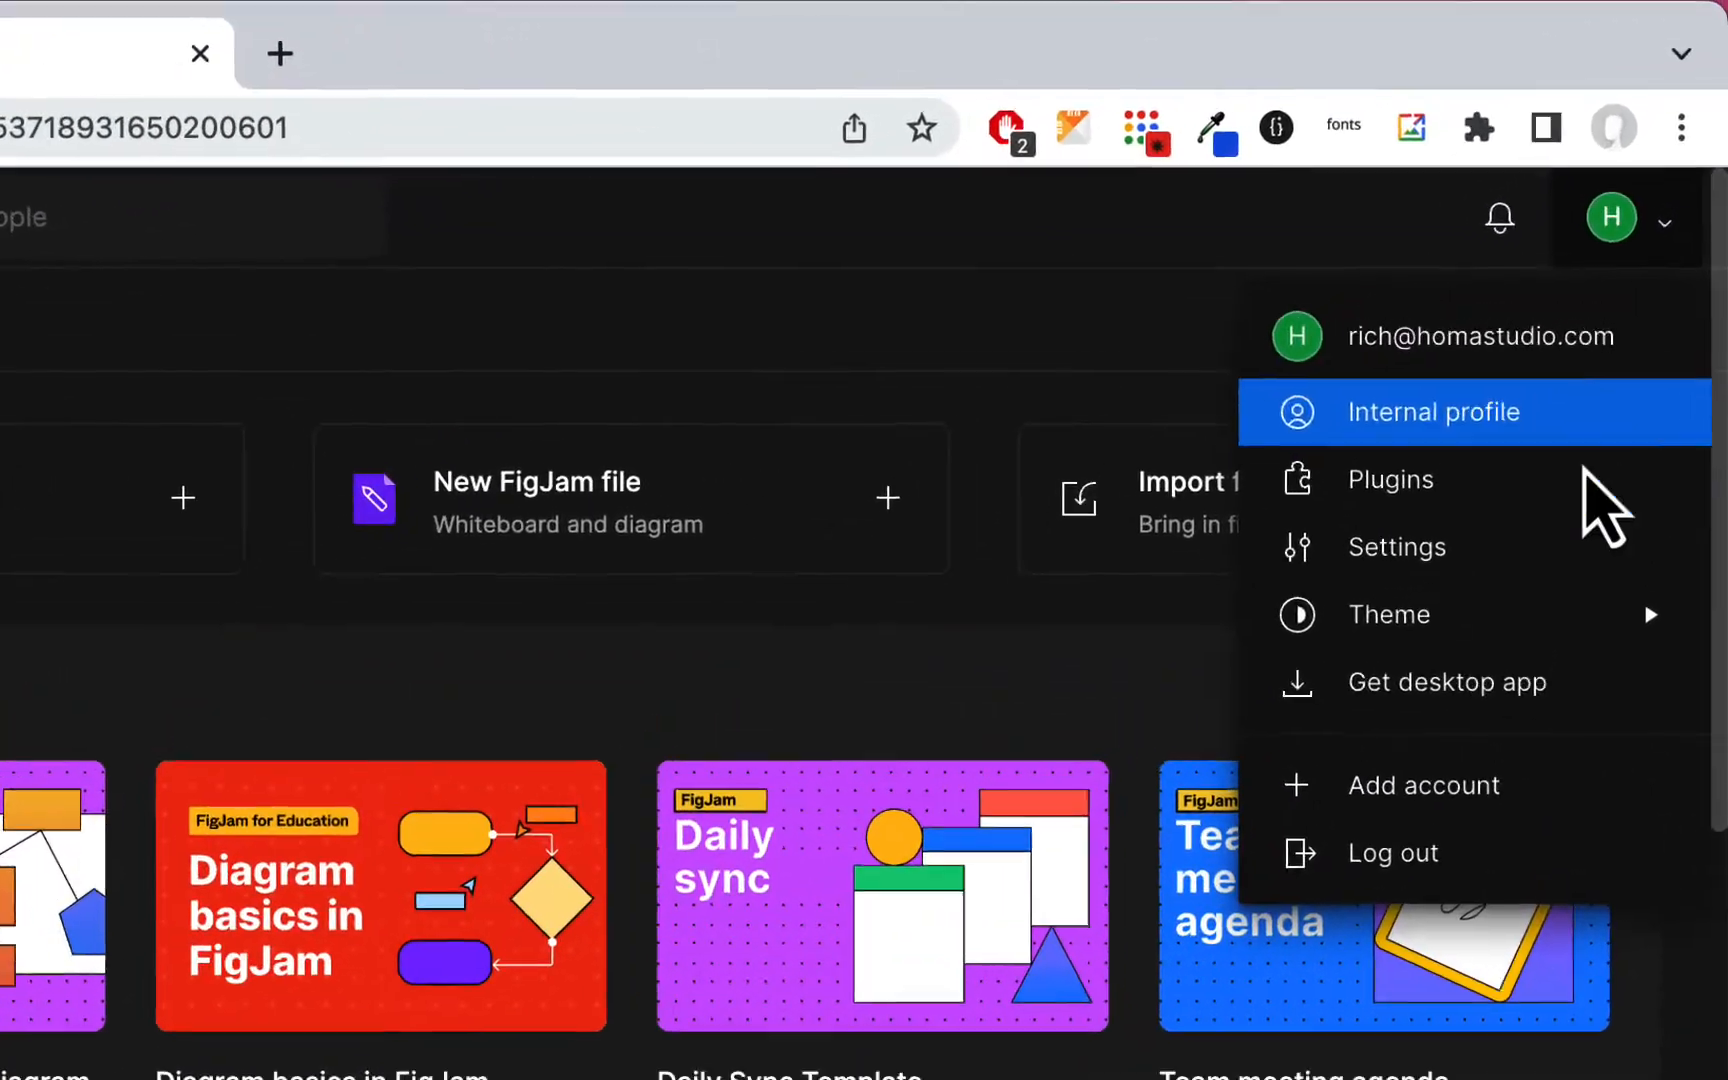
pyautogui.moveTo(1614, 458)
pyautogui.click(1185, 447)
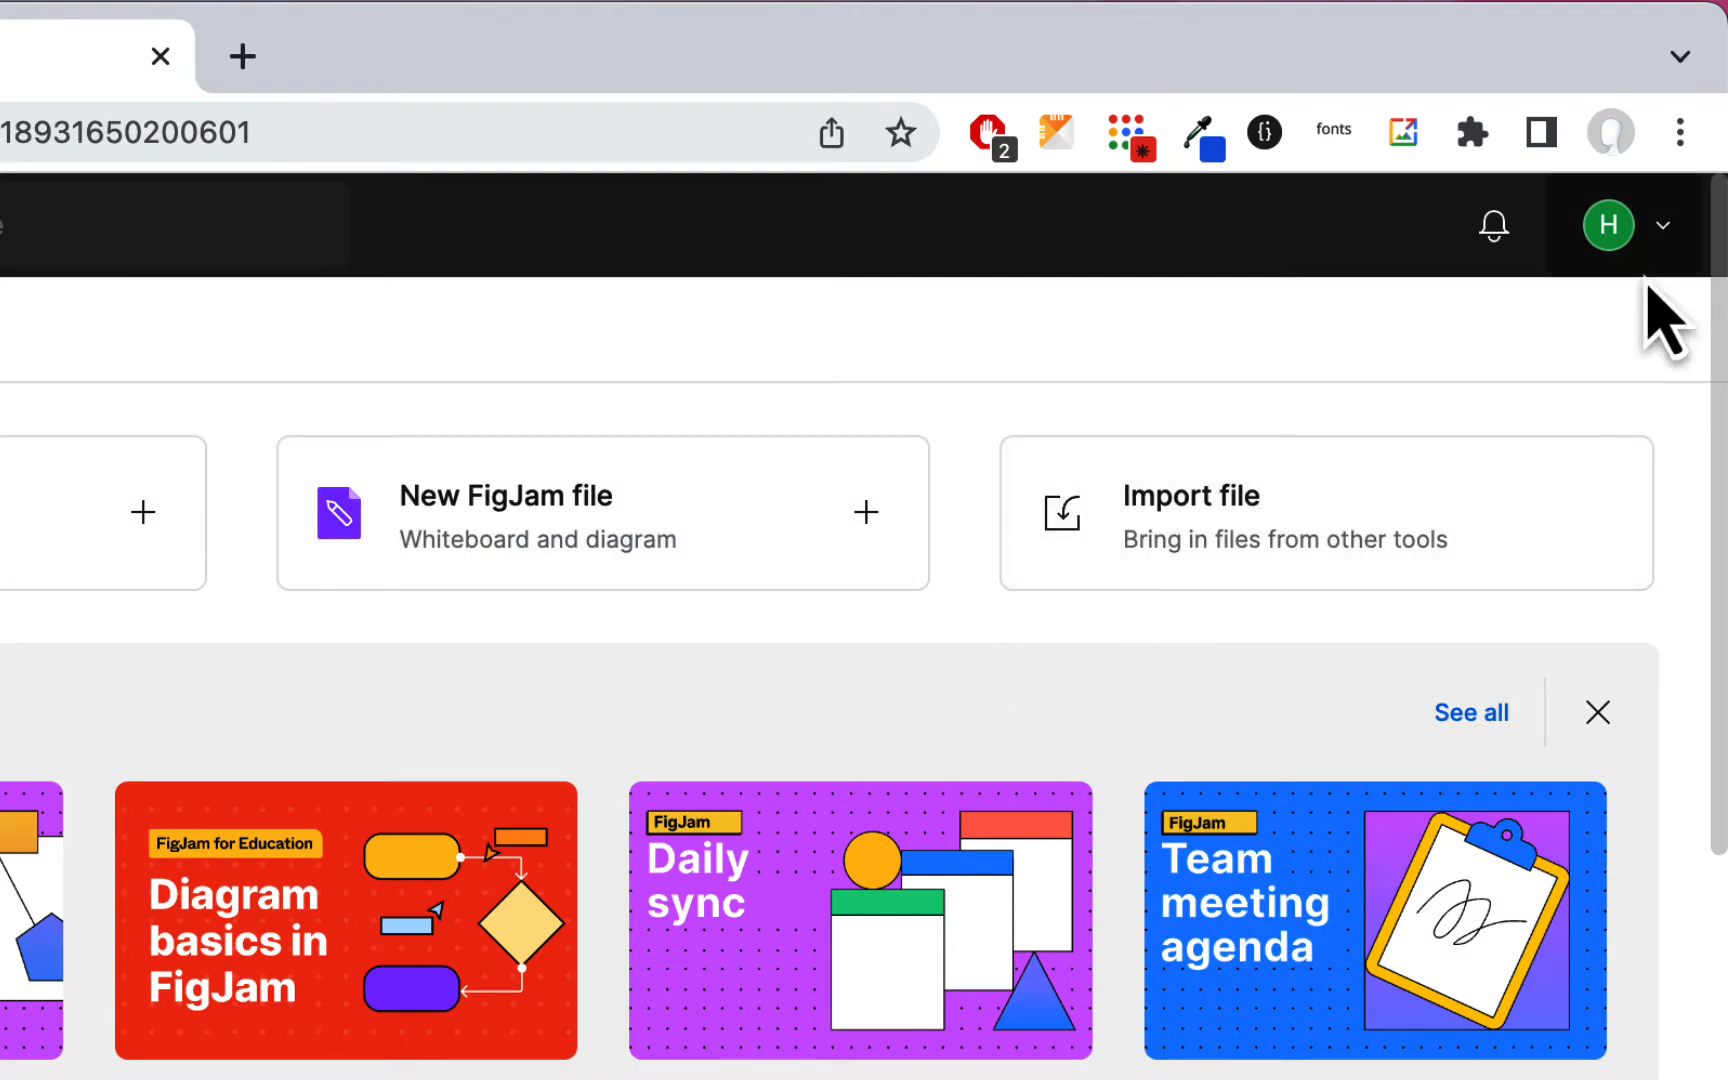
# Step: Switch the interface theme back to Dark
pyautogui.click(1665, 245)
pyautogui.moveTo(1615, 610)
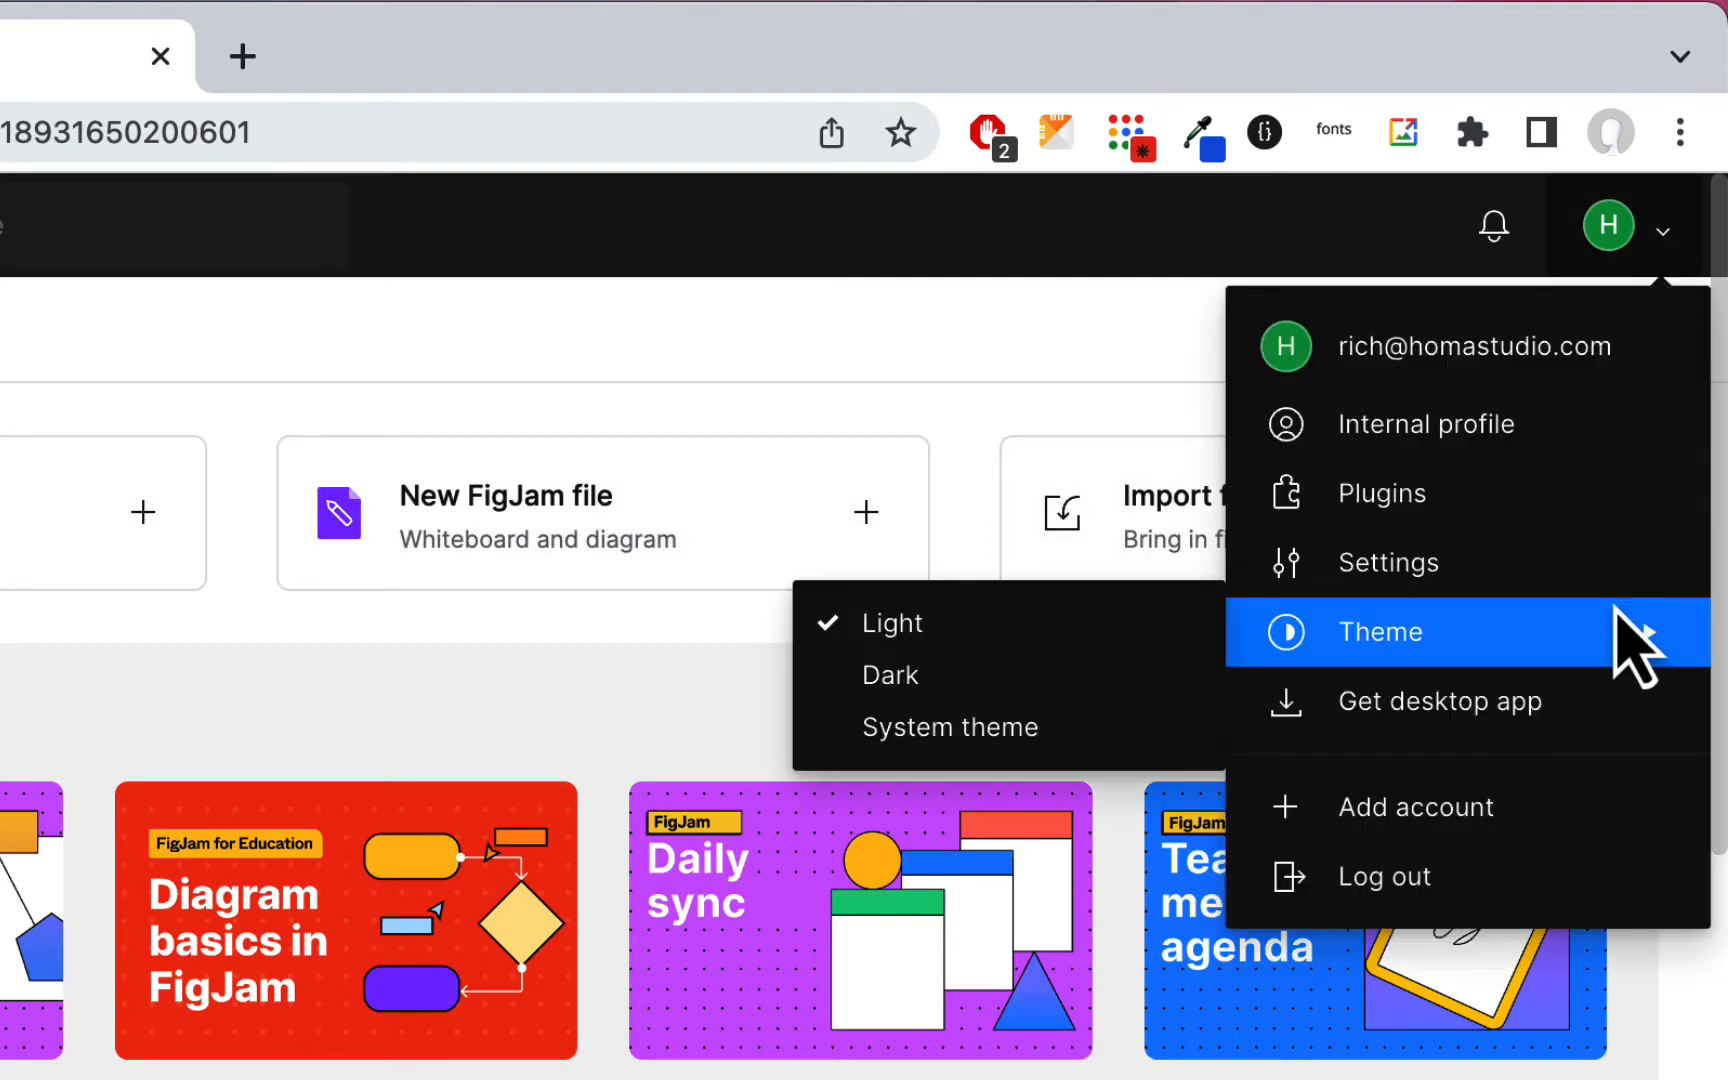
pyautogui.click(1070, 675)
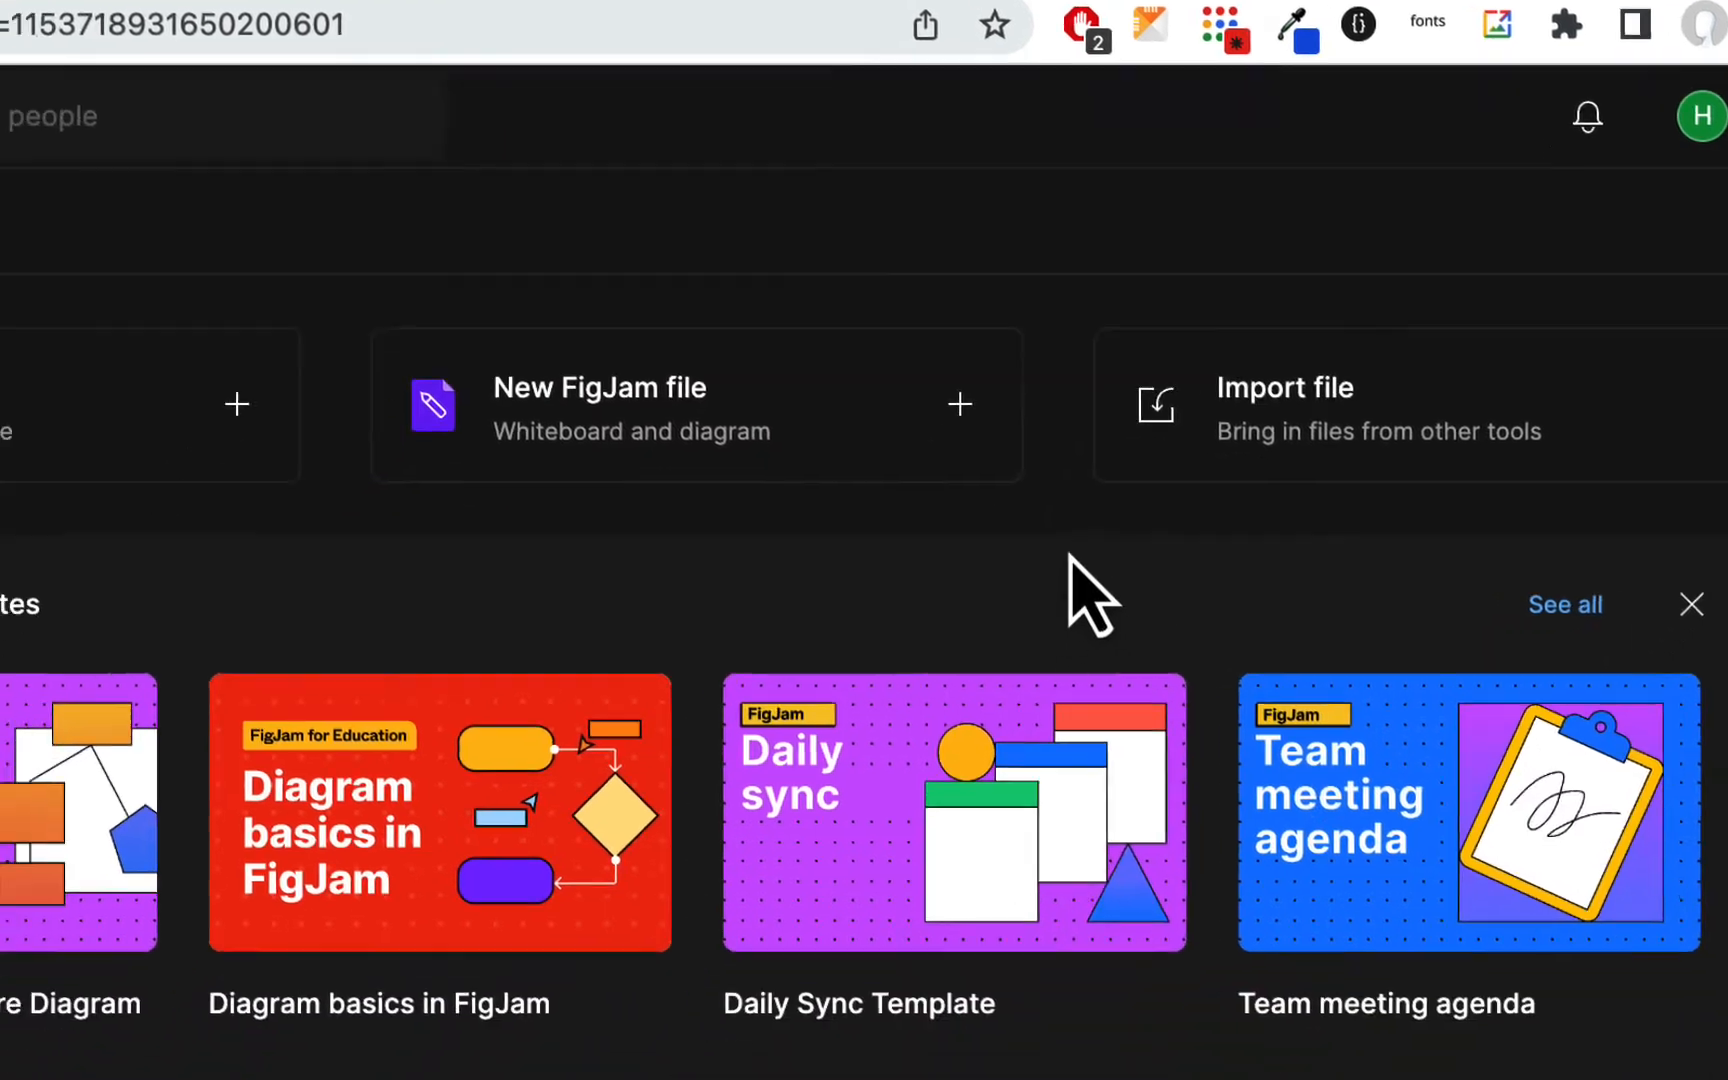
# Step: Open the Untitled draft and rename the file as 6a-cloverheart
pyautogui.scroll(-5, 1453, 110)
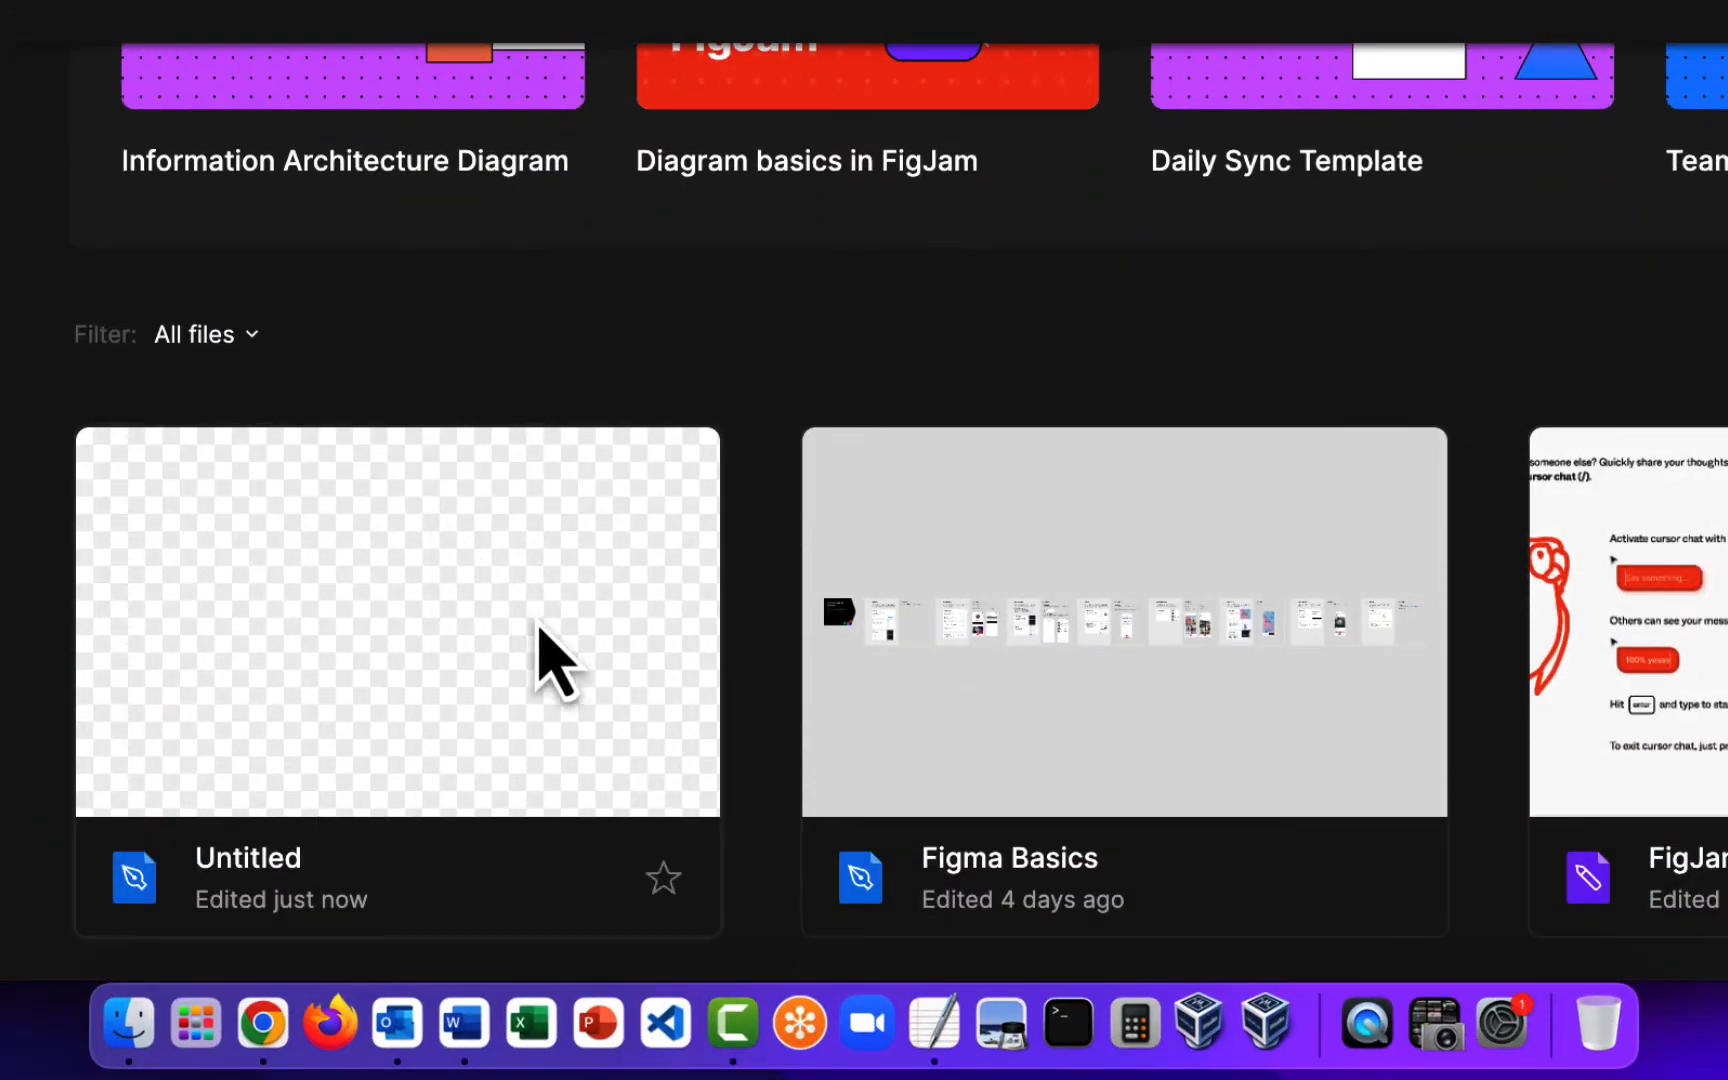
pyautogui.doubleClick(540, 630)
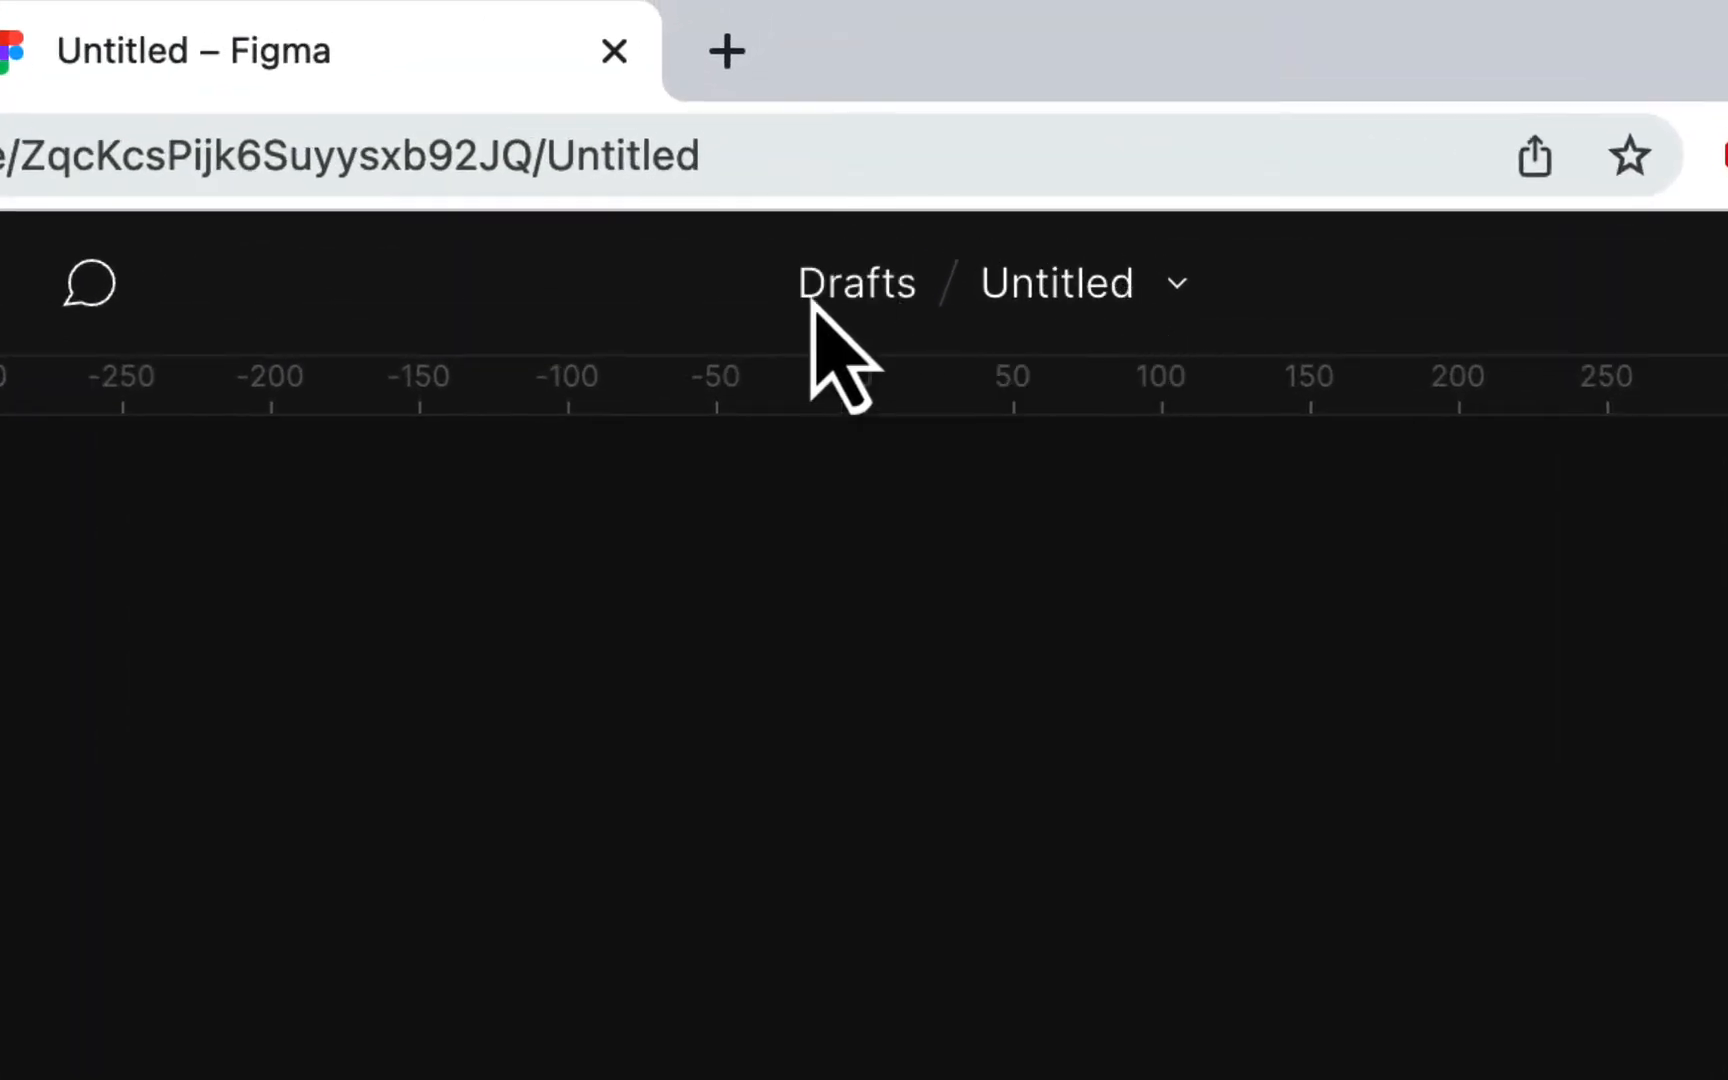
pyautogui.click(1067, 285)
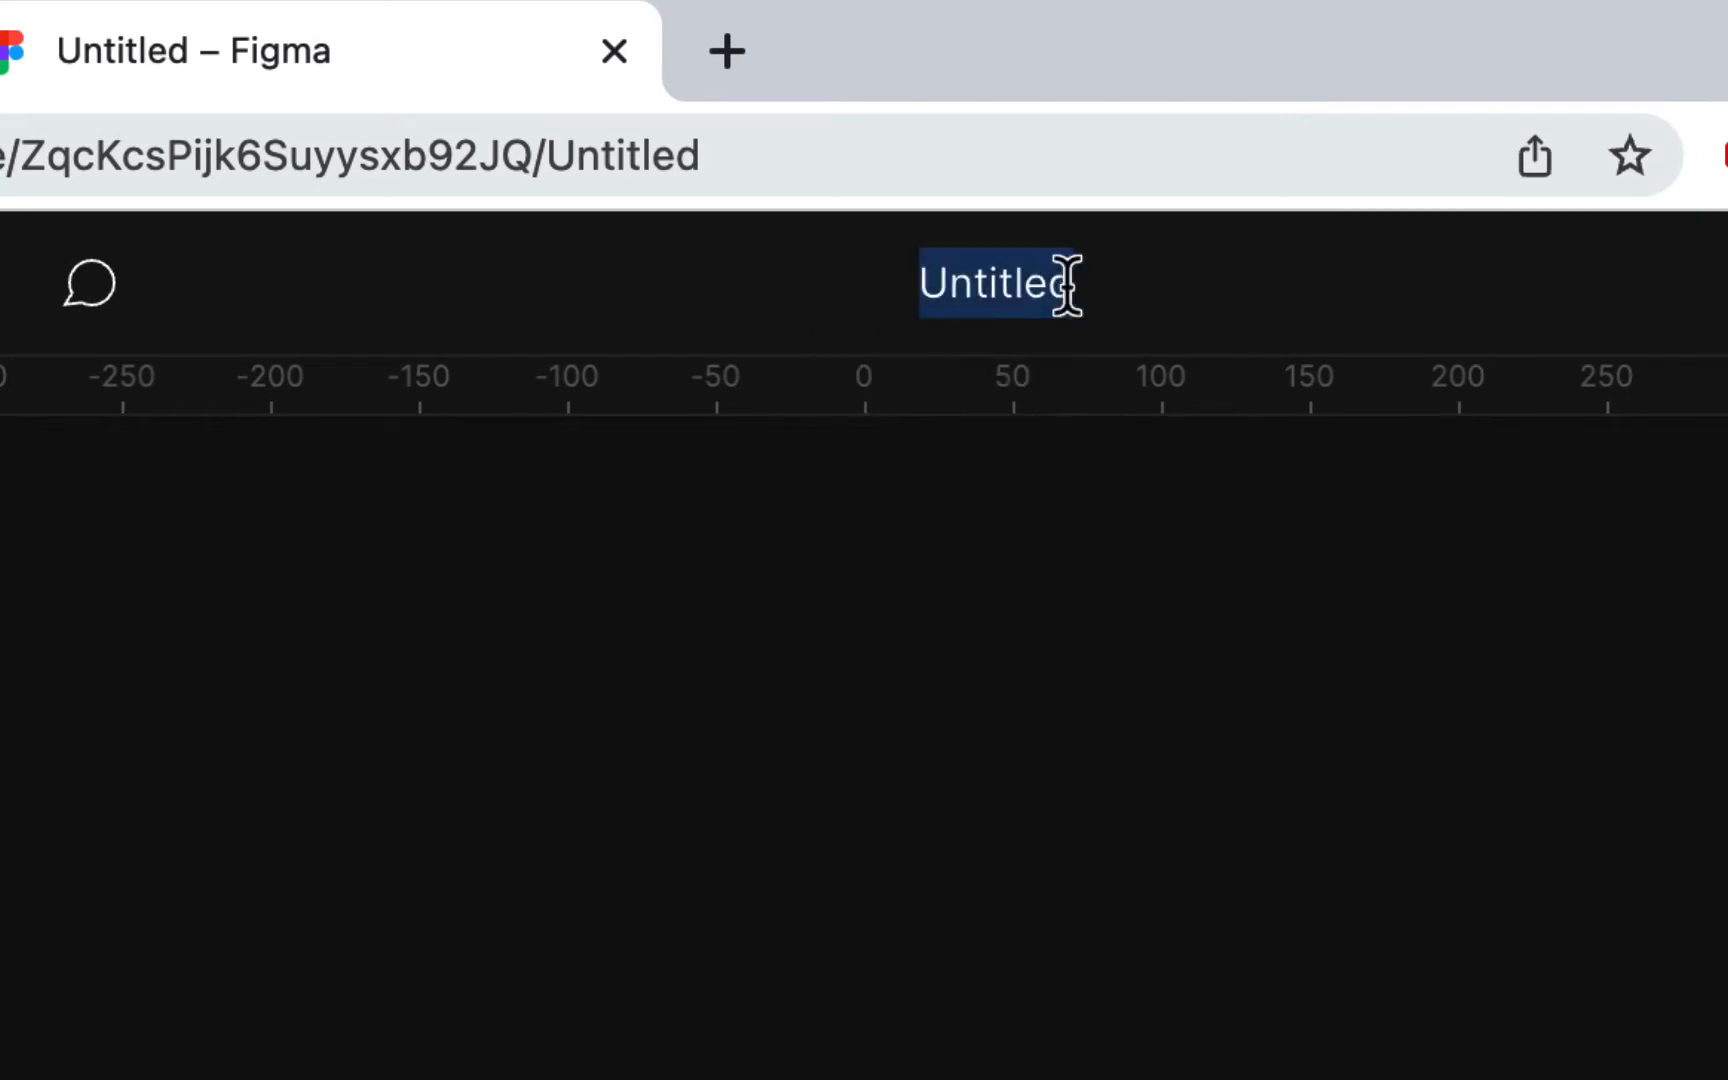
pyautogui.write('6a')
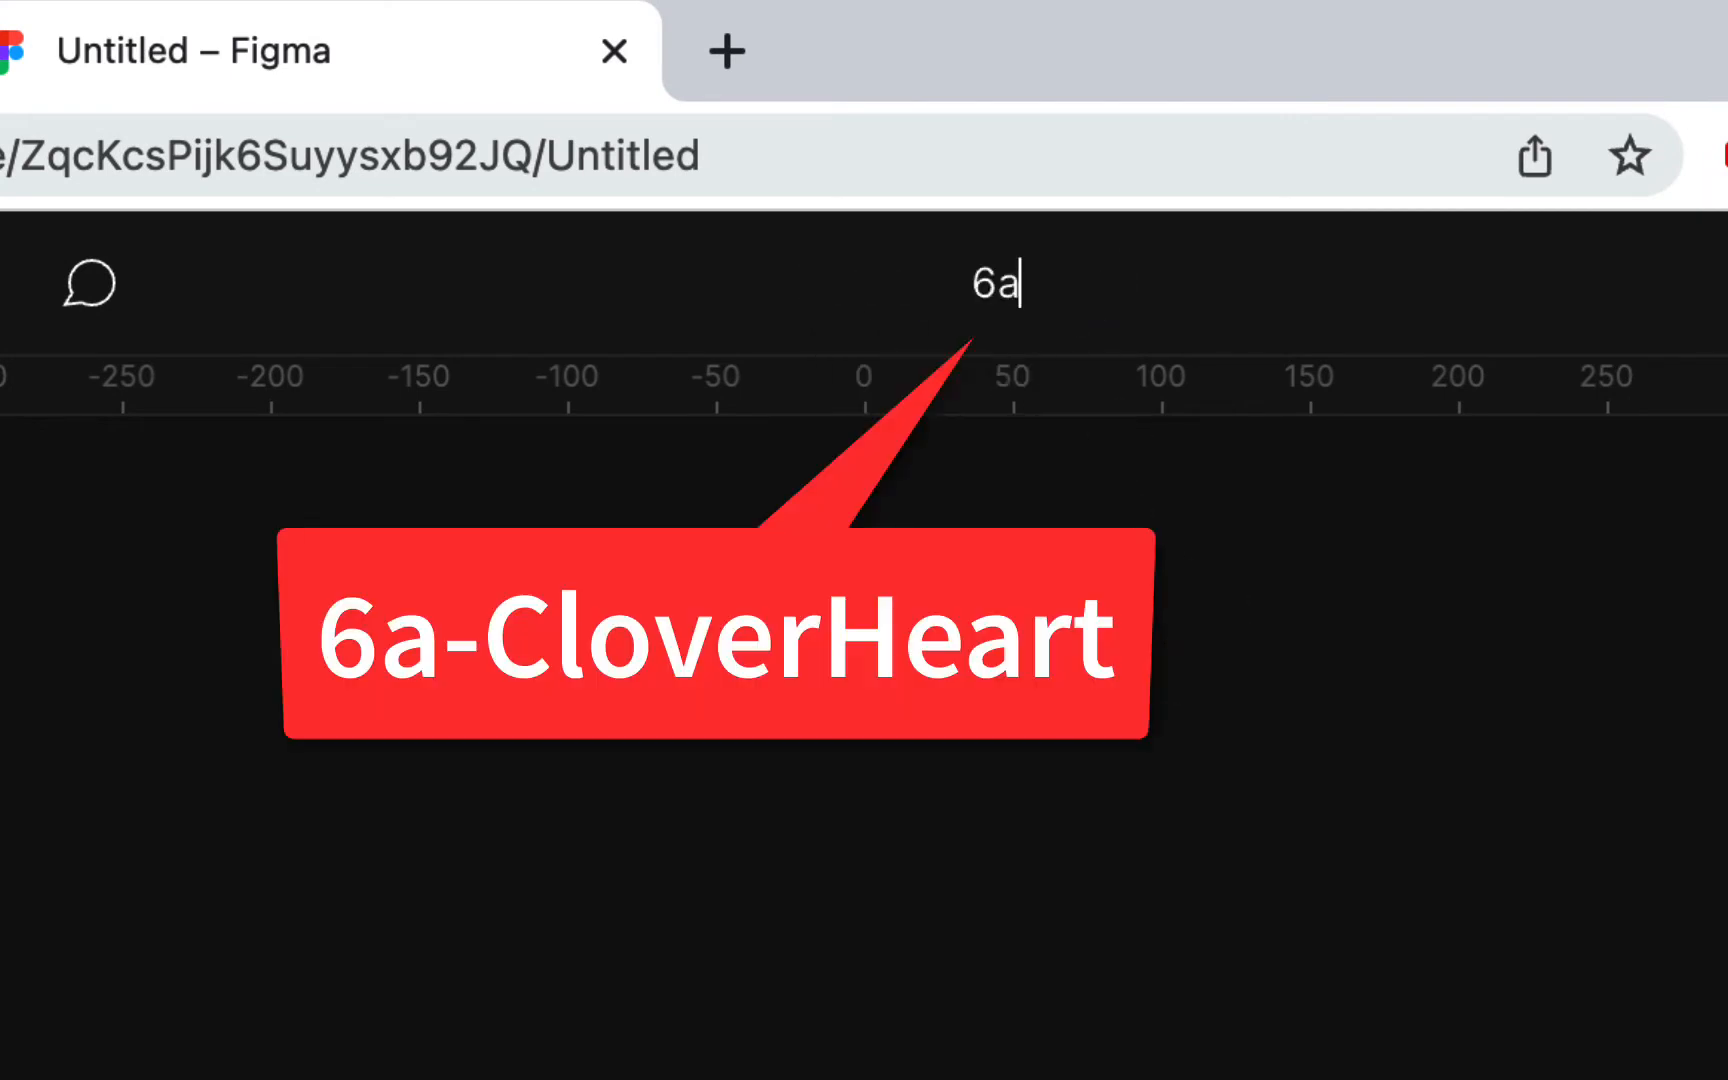
pyautogui.write('-c')
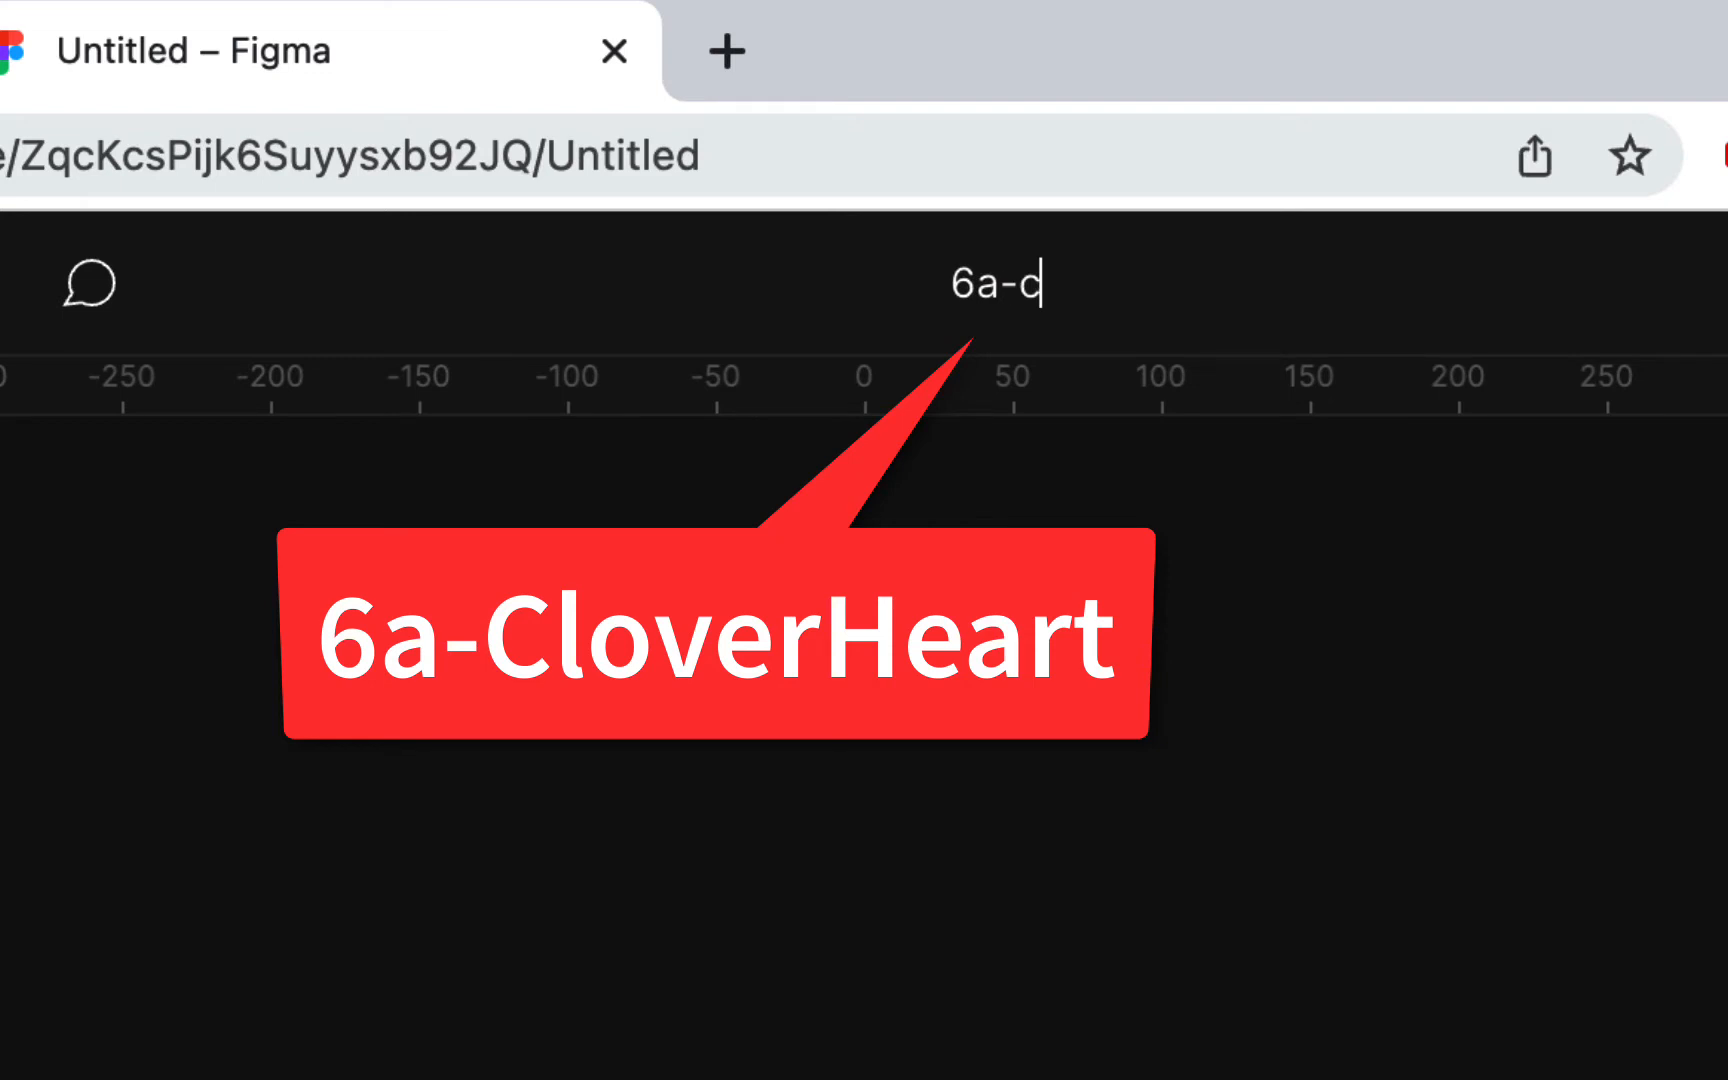
pyautogui.write('loverheart')
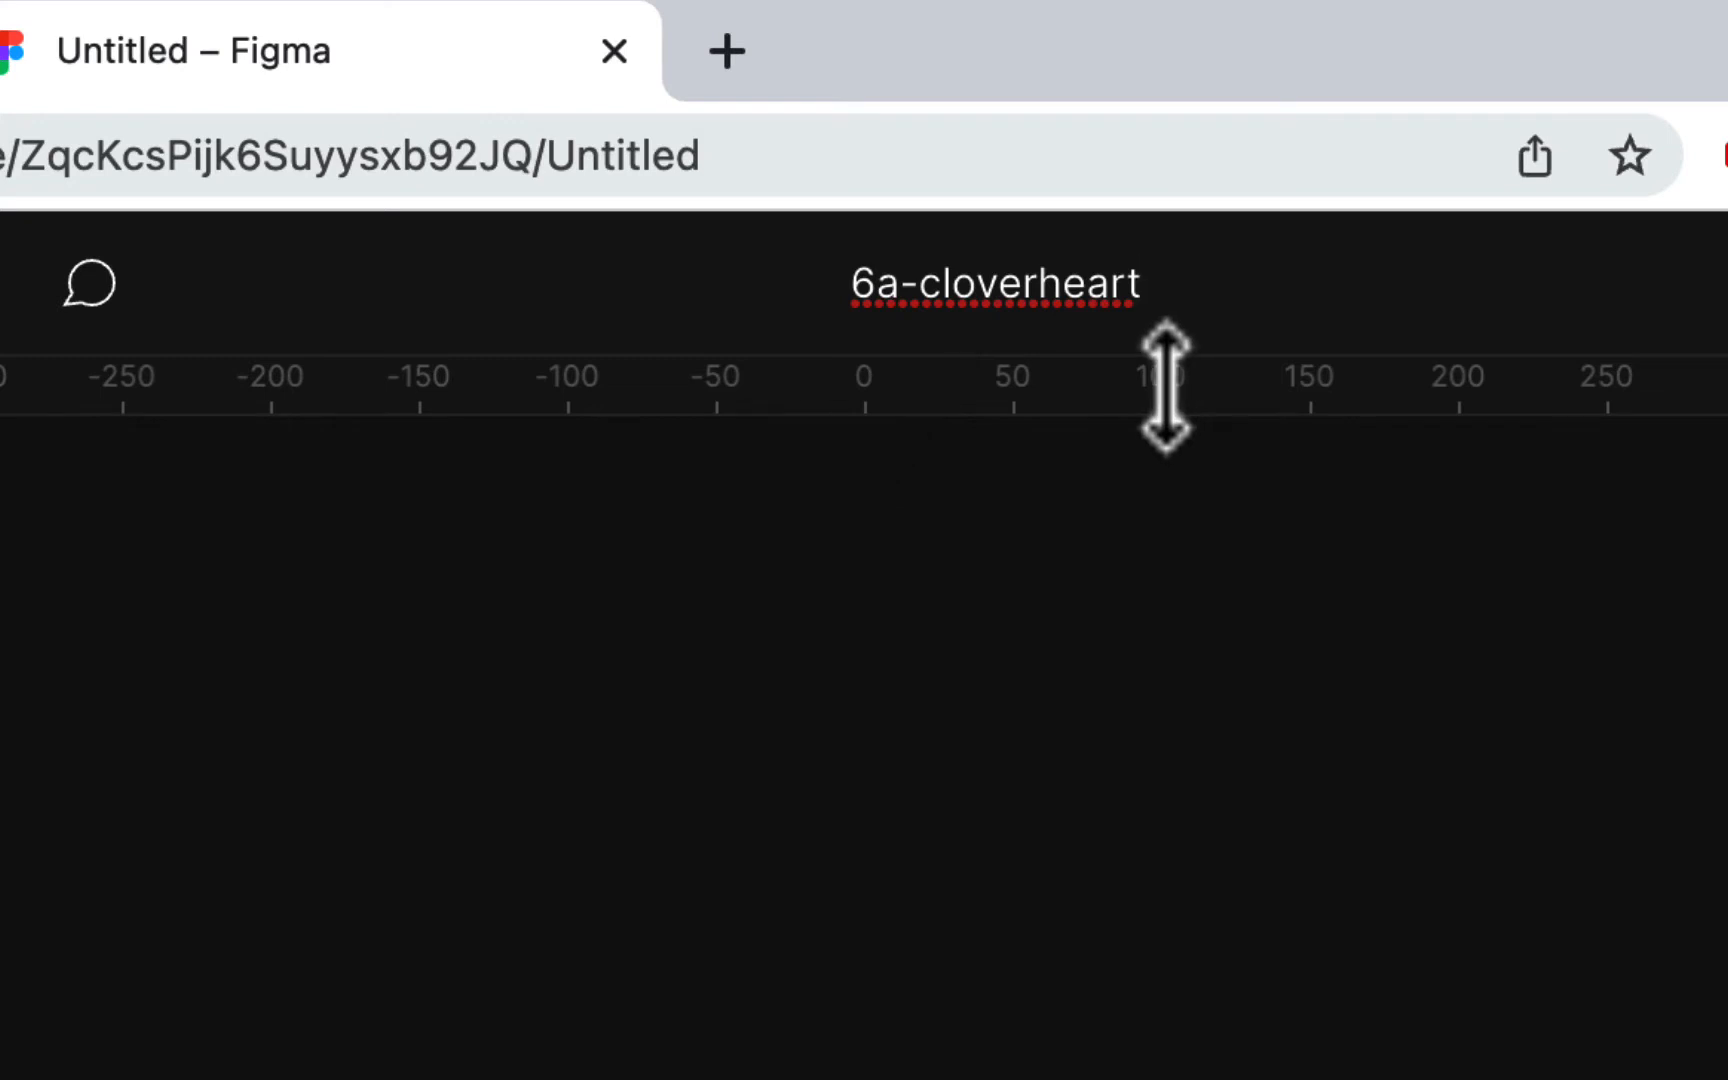
pyautogui.press('Return')
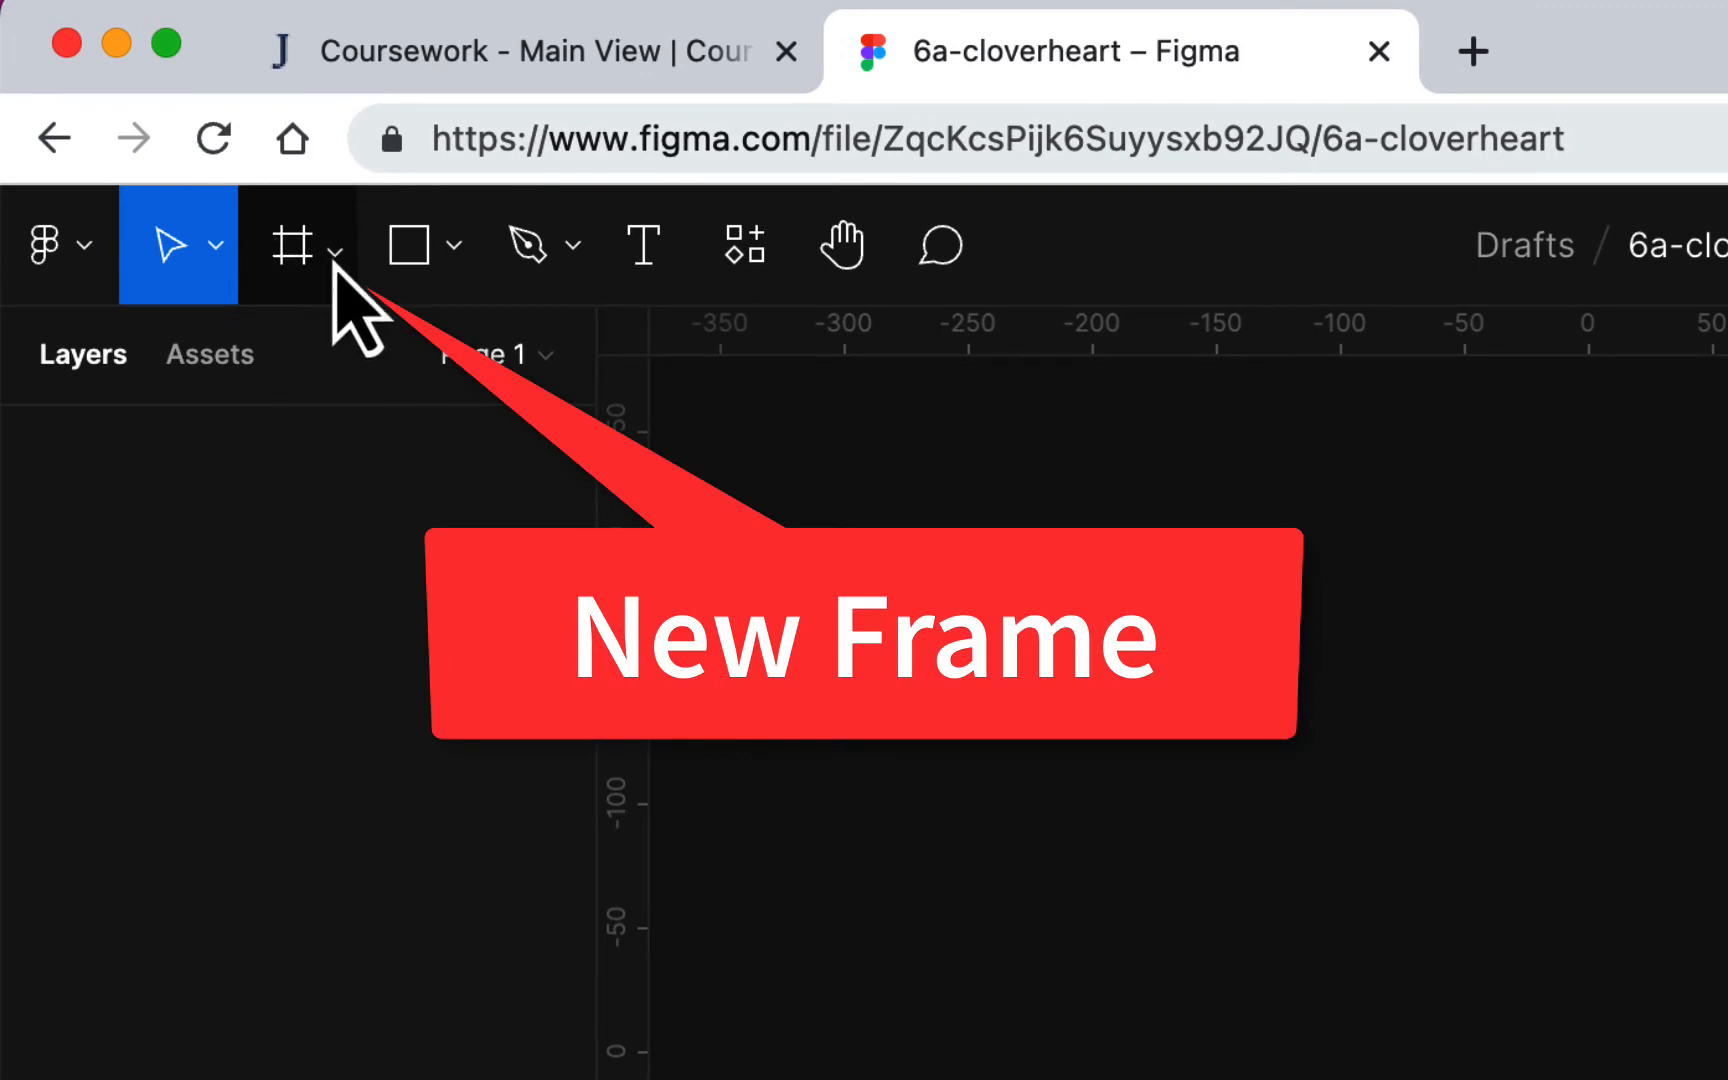
# Step: Create a frame from the Letter paper preset (612 × 792) and lock it
pyautogui.click(335, 255)
pyautogui.click(320, 380)
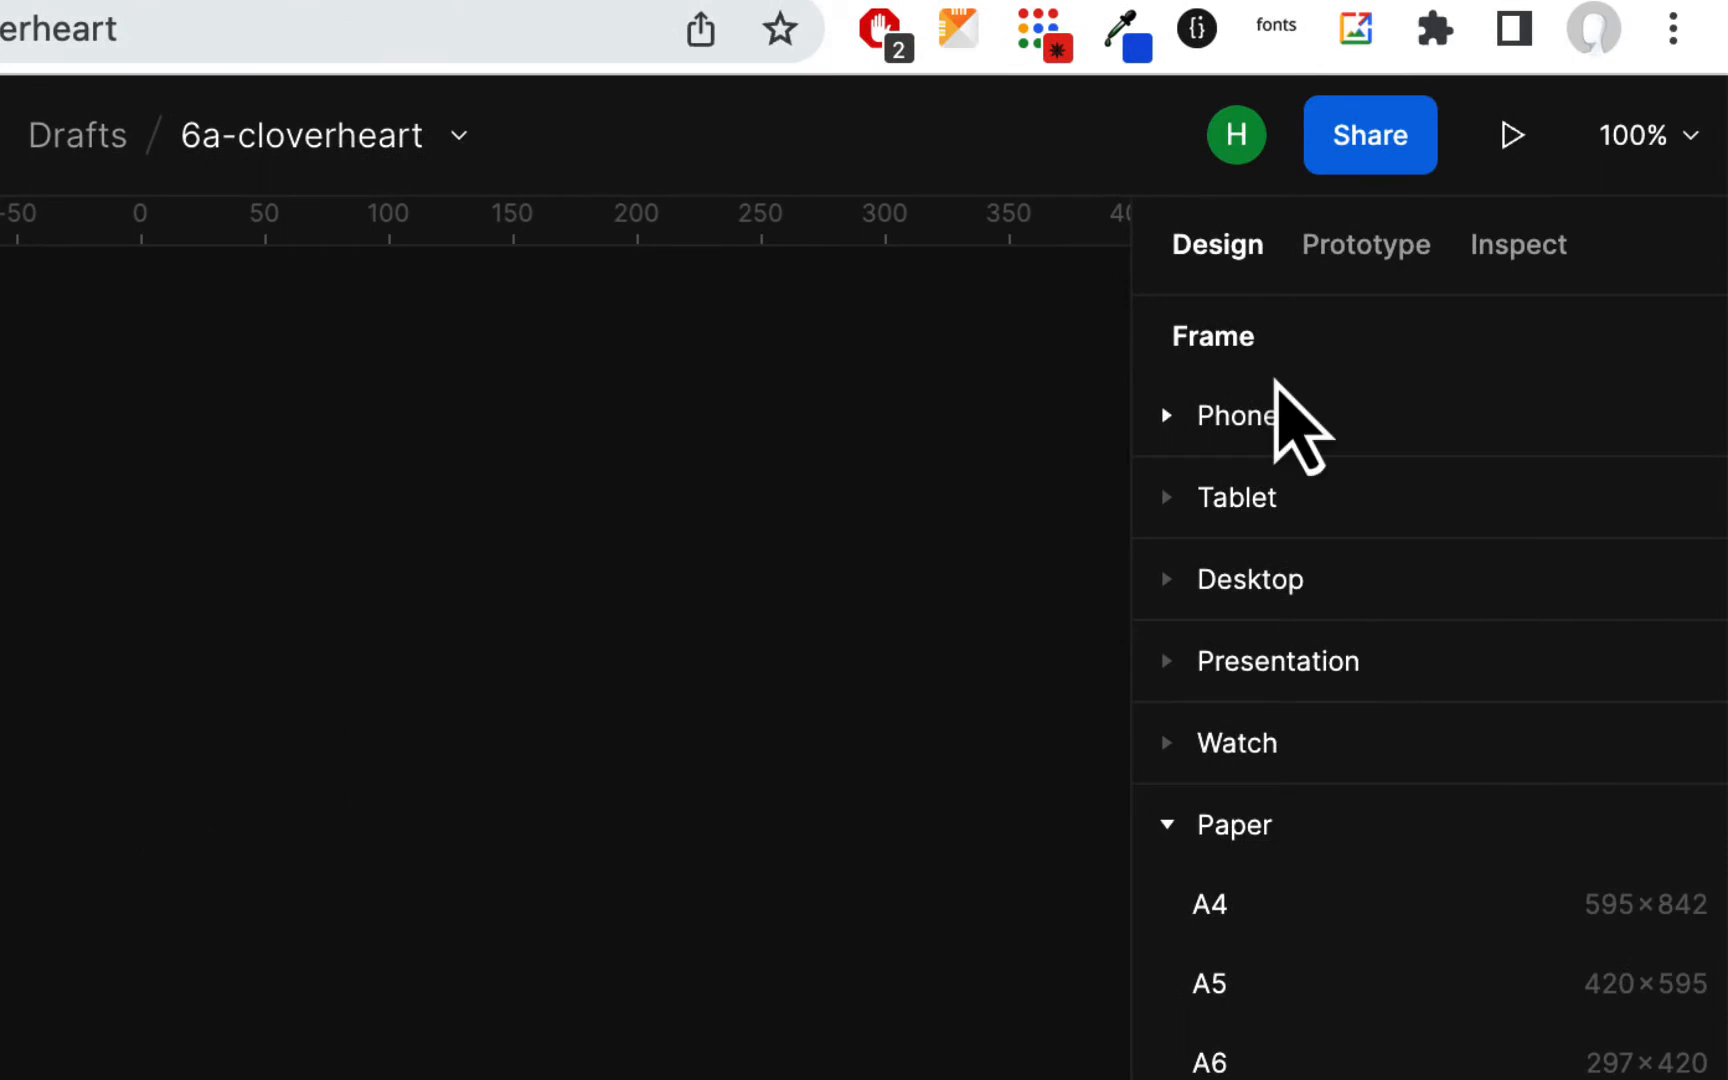
pyautogui.click(1170, 826)
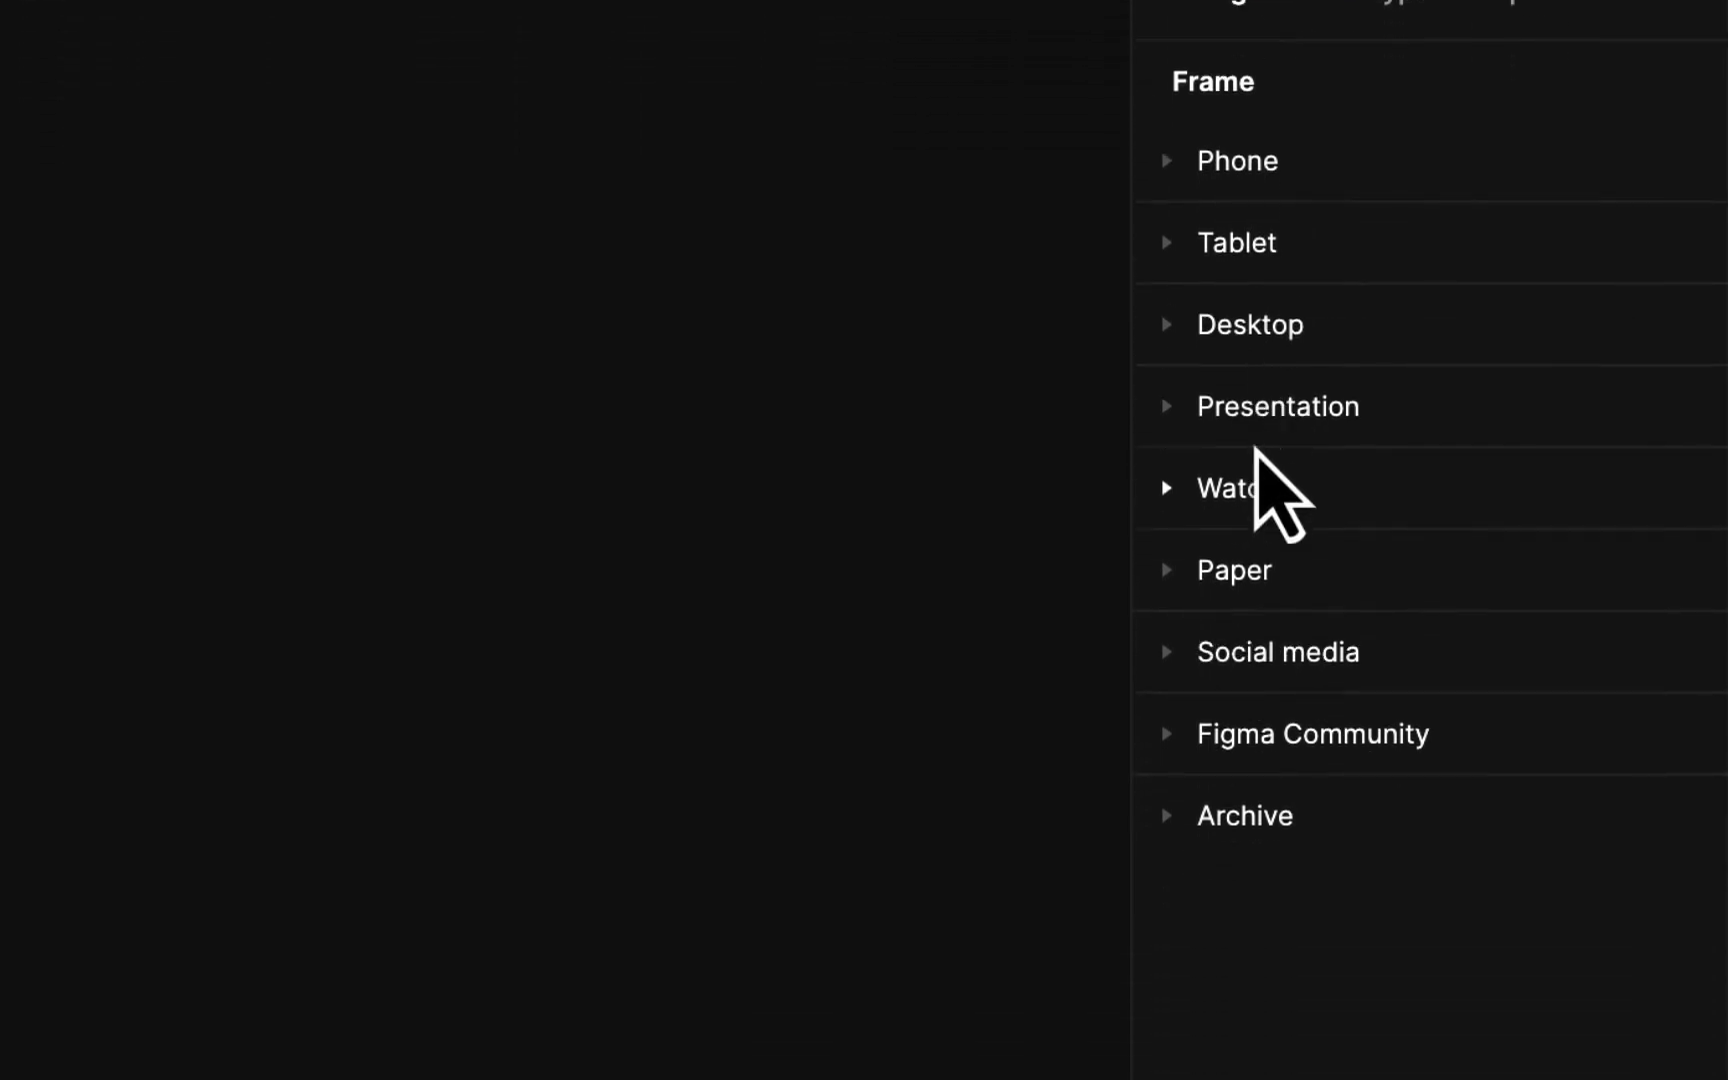
pyautogui.click(1232, 553)
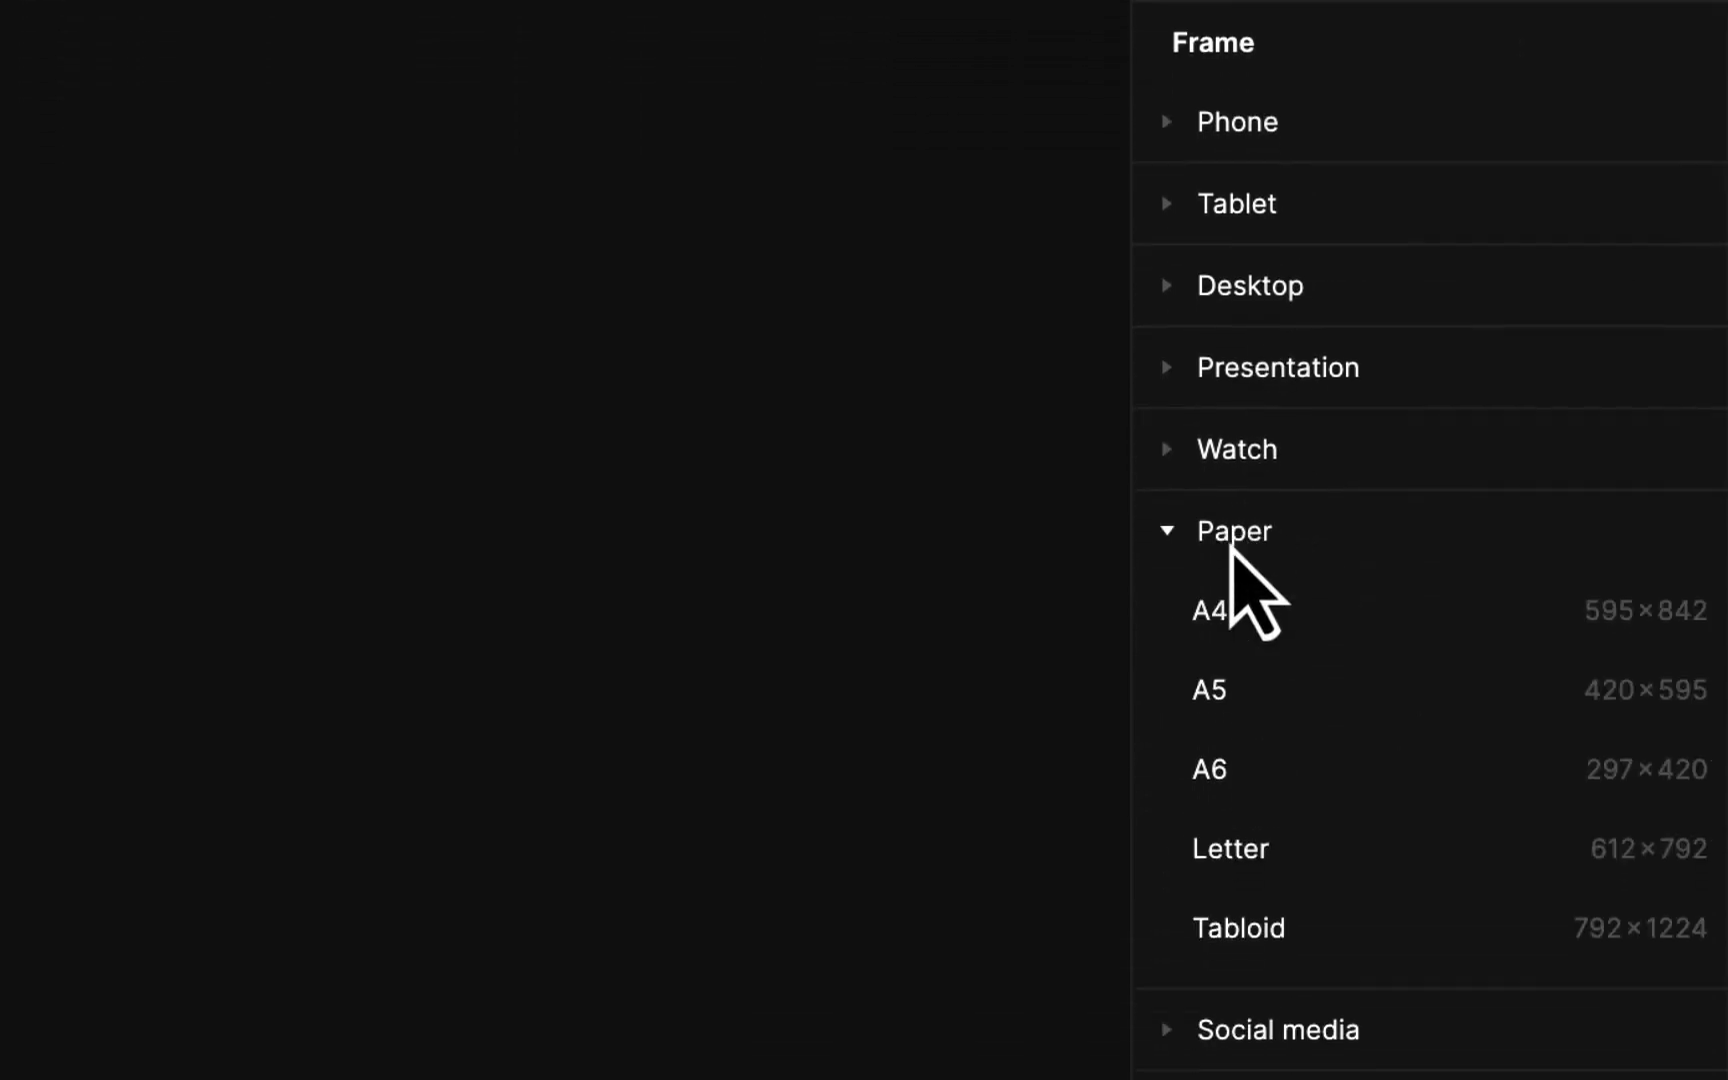
pyautogui.click(1233, 735)
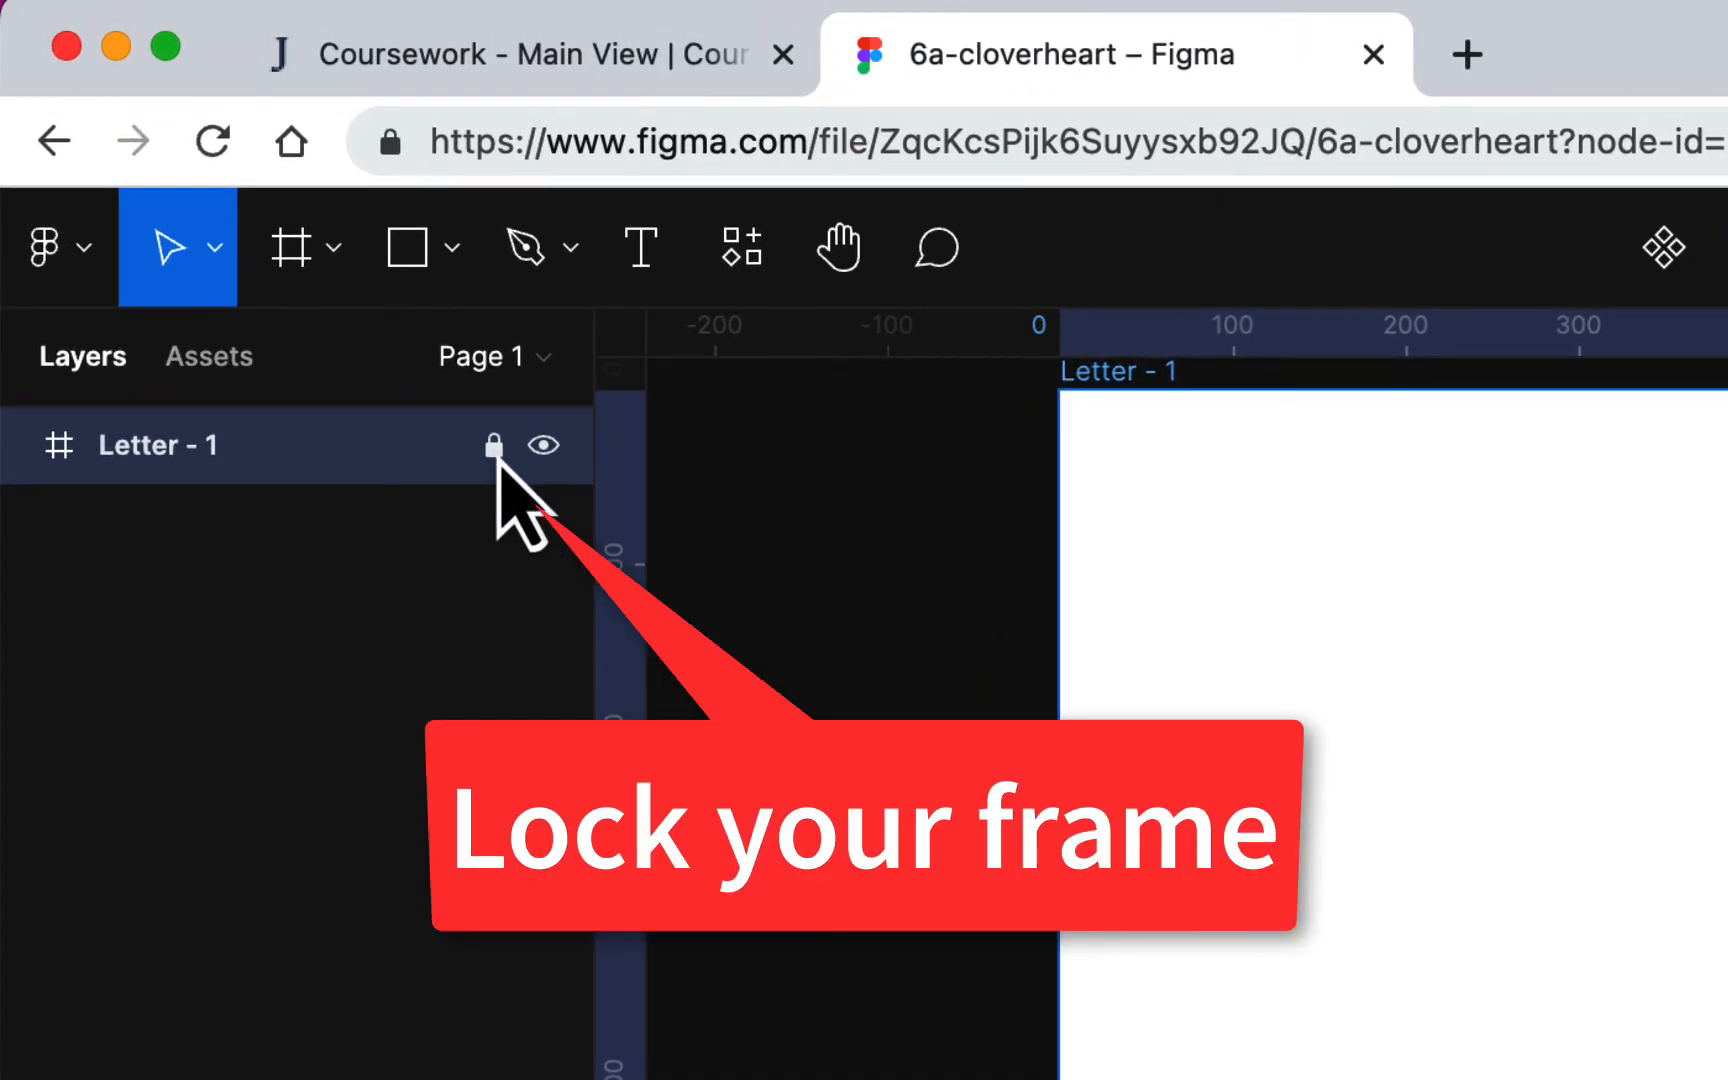
pyautogui.click(494, 448)
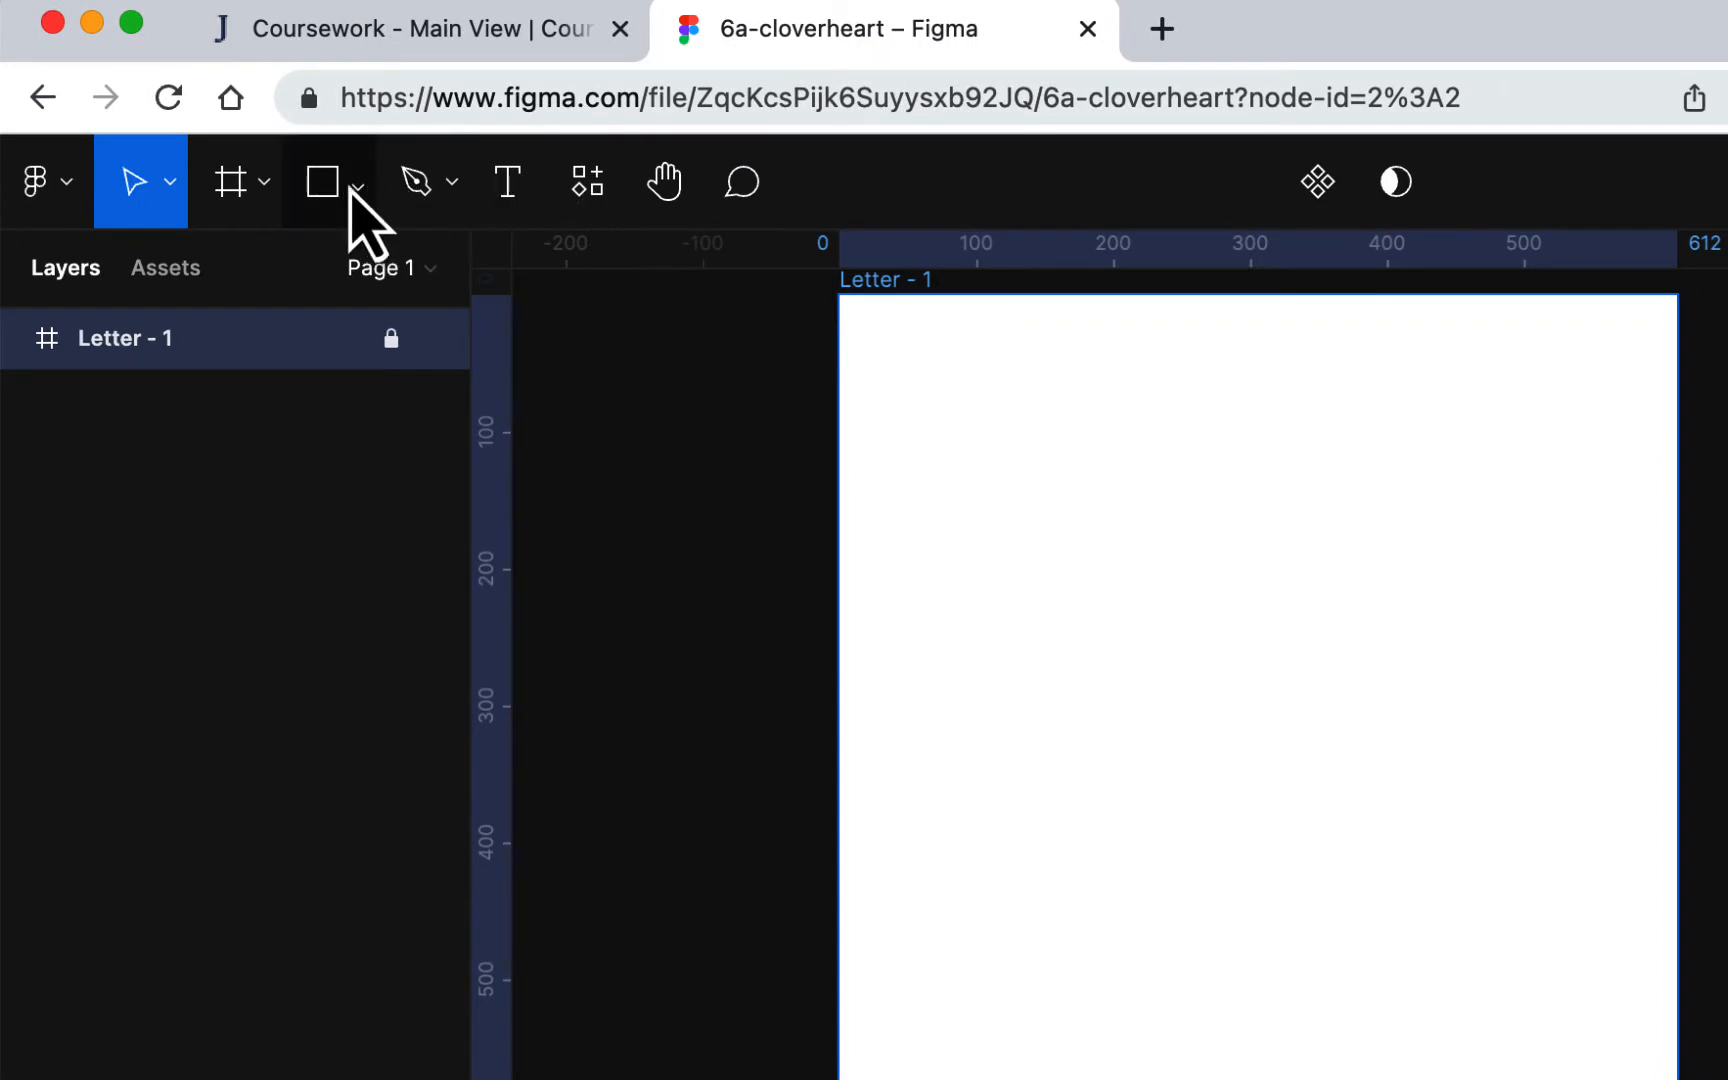
# Step: Draw a rectangle on the Letter frame and resize it into a 420 × 420 square
pyautogui.click(352, 190)
pyautogui.click(330, 290)
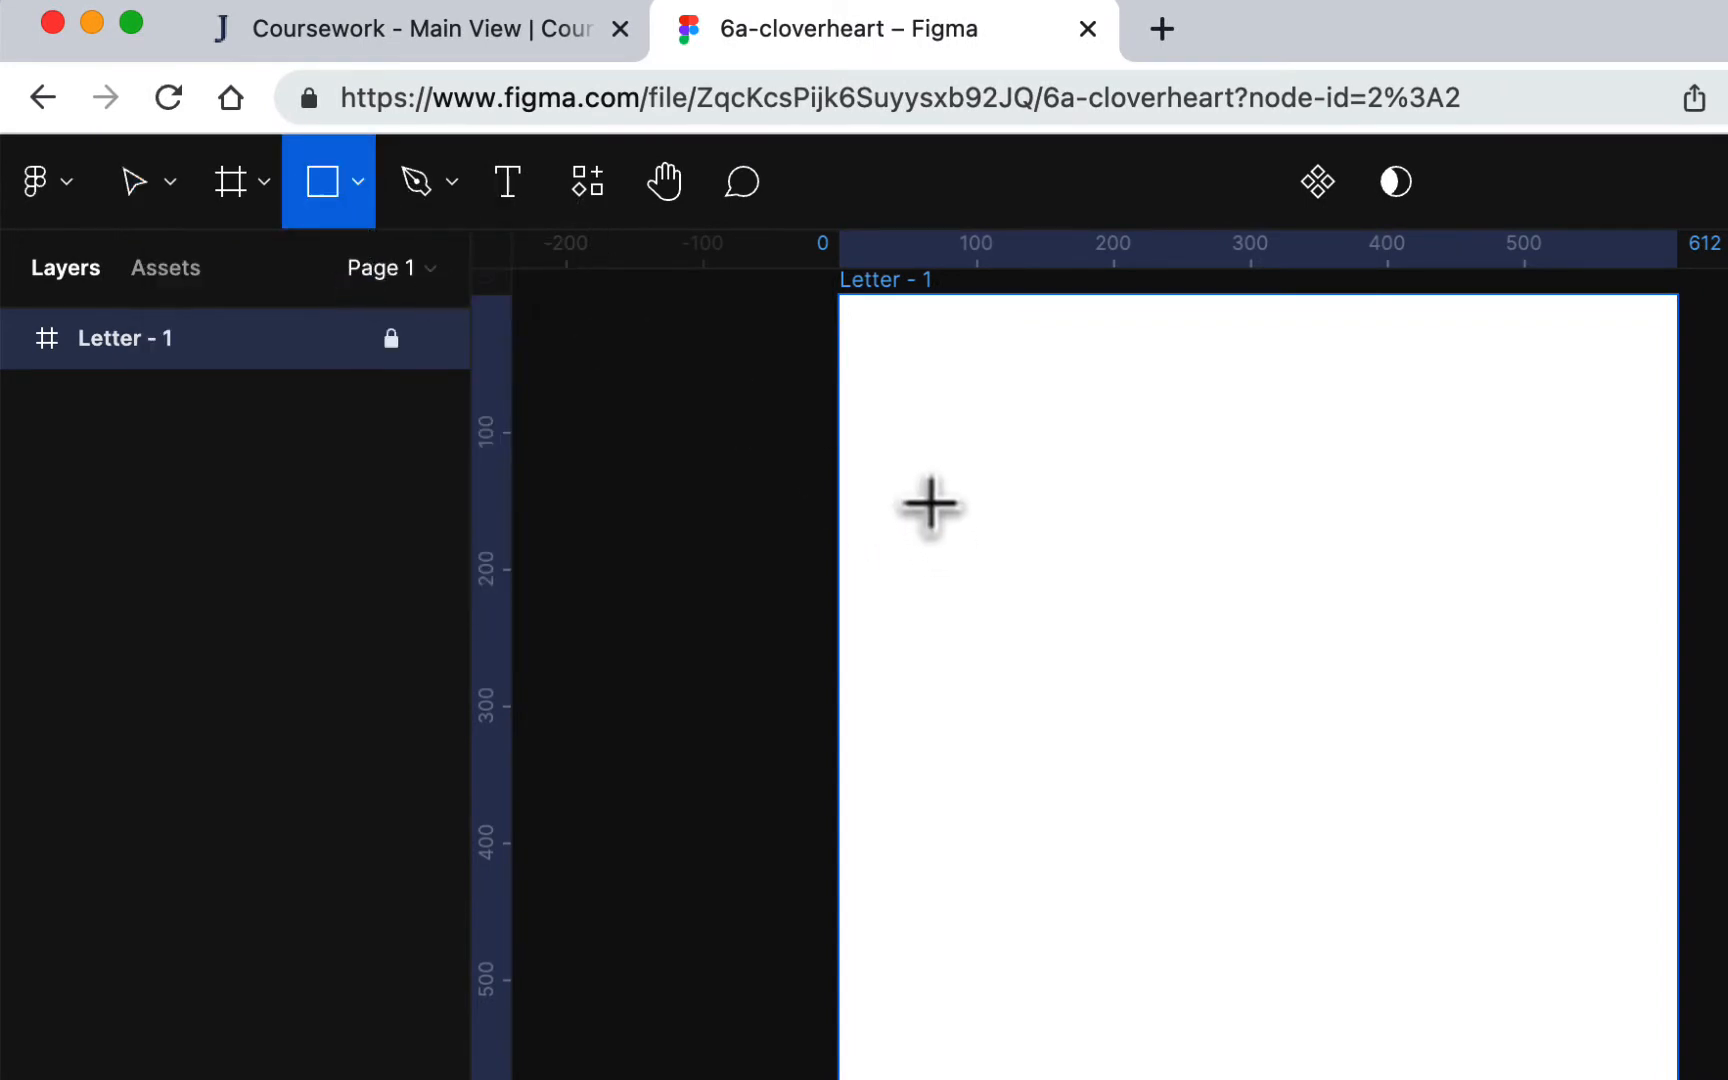
pyautogui.moveTo(930, 499); pyautogui.dragTo(1284, 947)
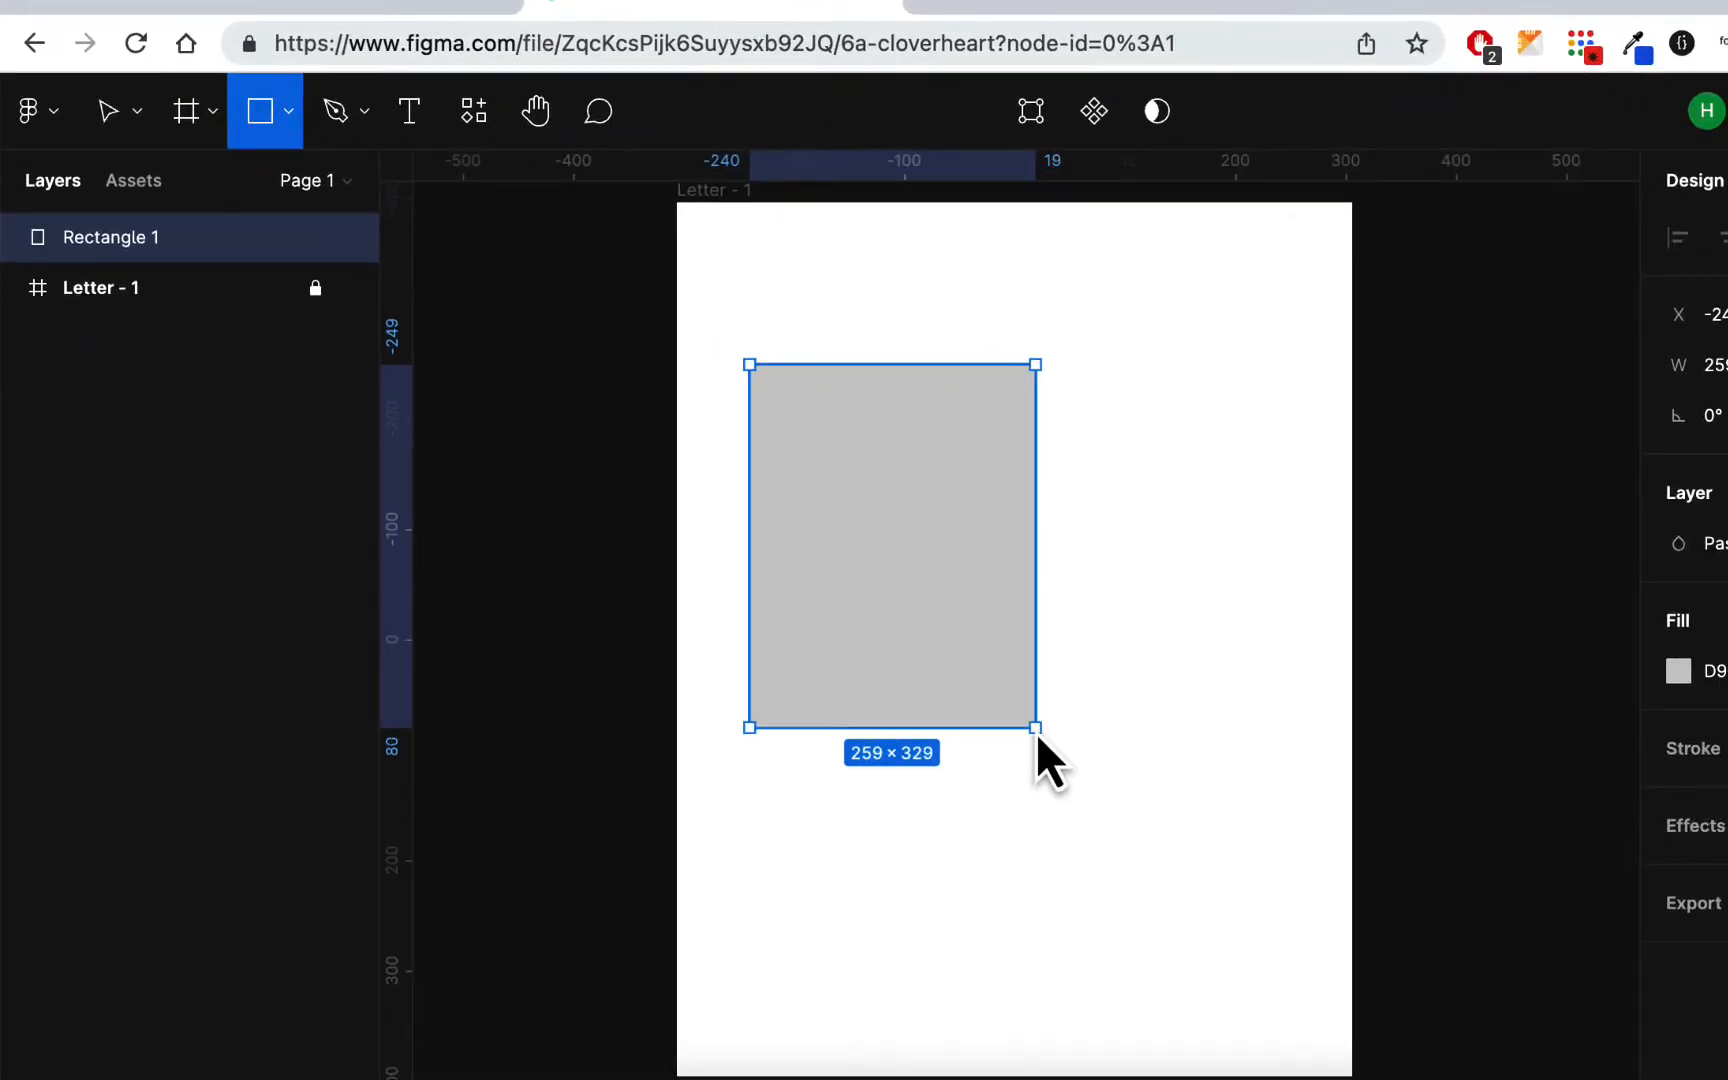
pyautogui.moveTo(1035, 732); pyautogui.dragTo(1215, 822)
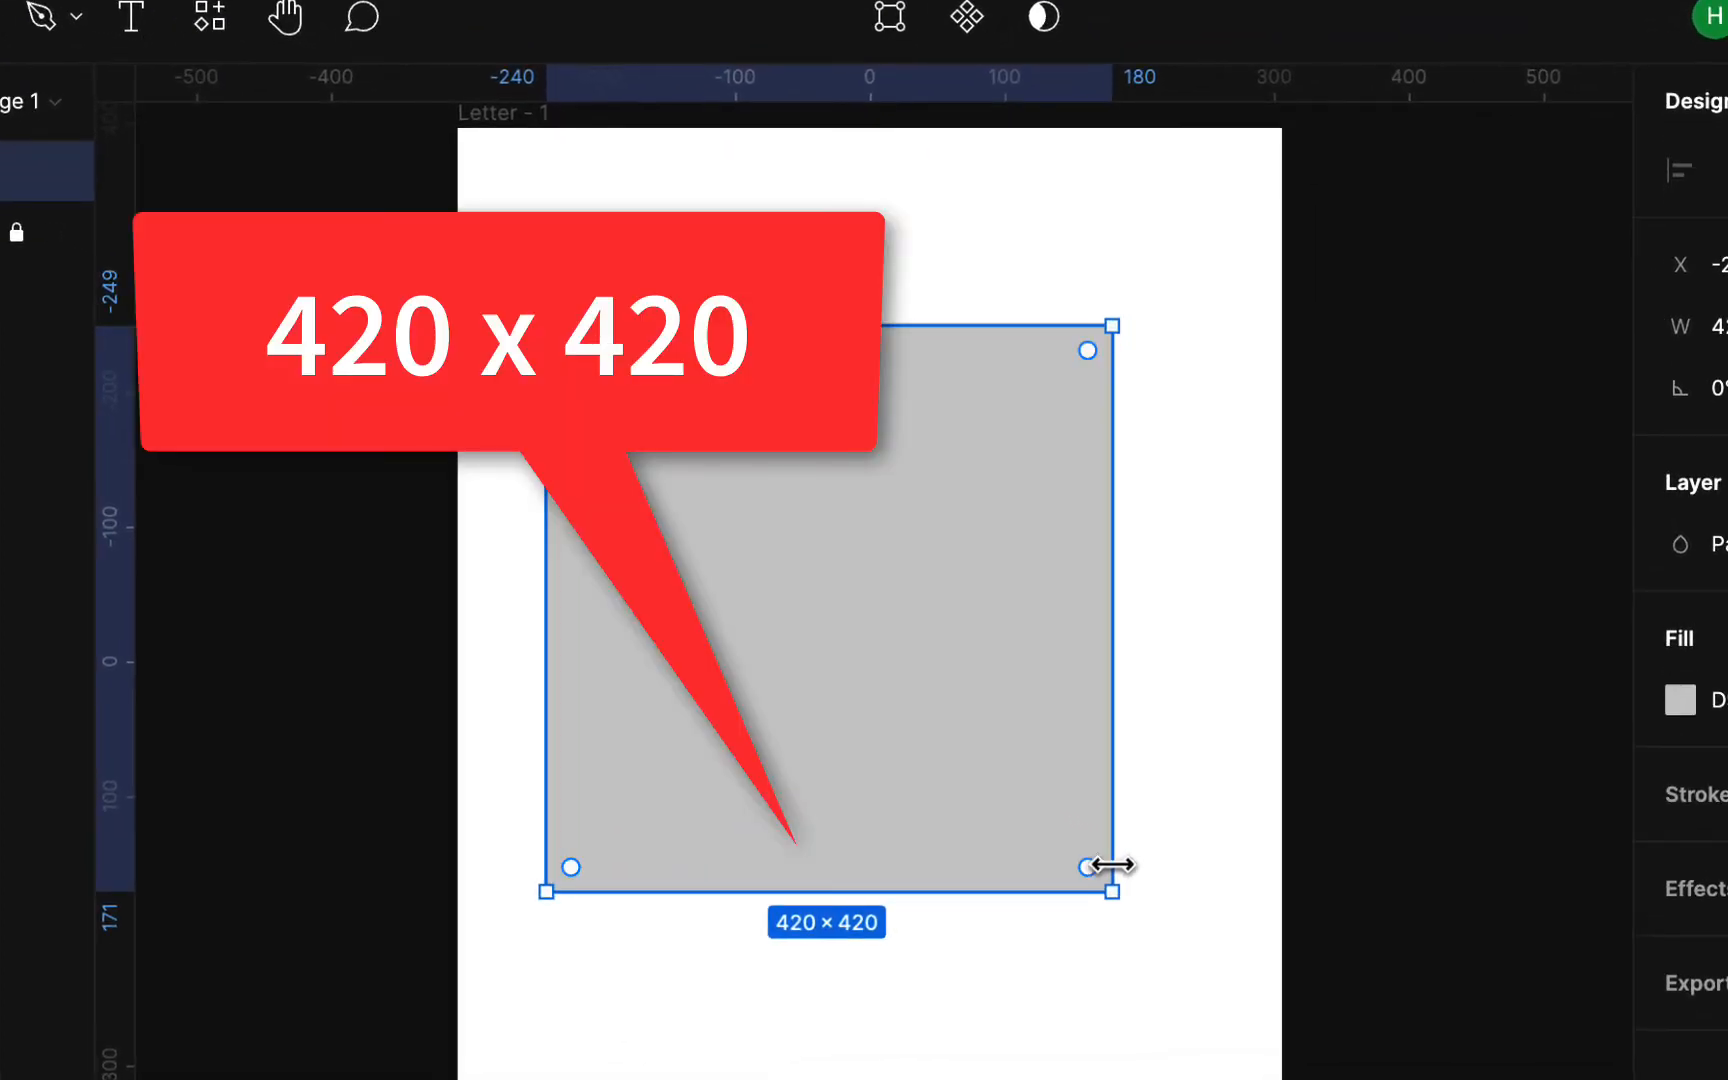
# Step: Move the square to the centre of the Letter frame
pyautogui.moveTo(895, 644); pyautogui.dragTo(998, 652)
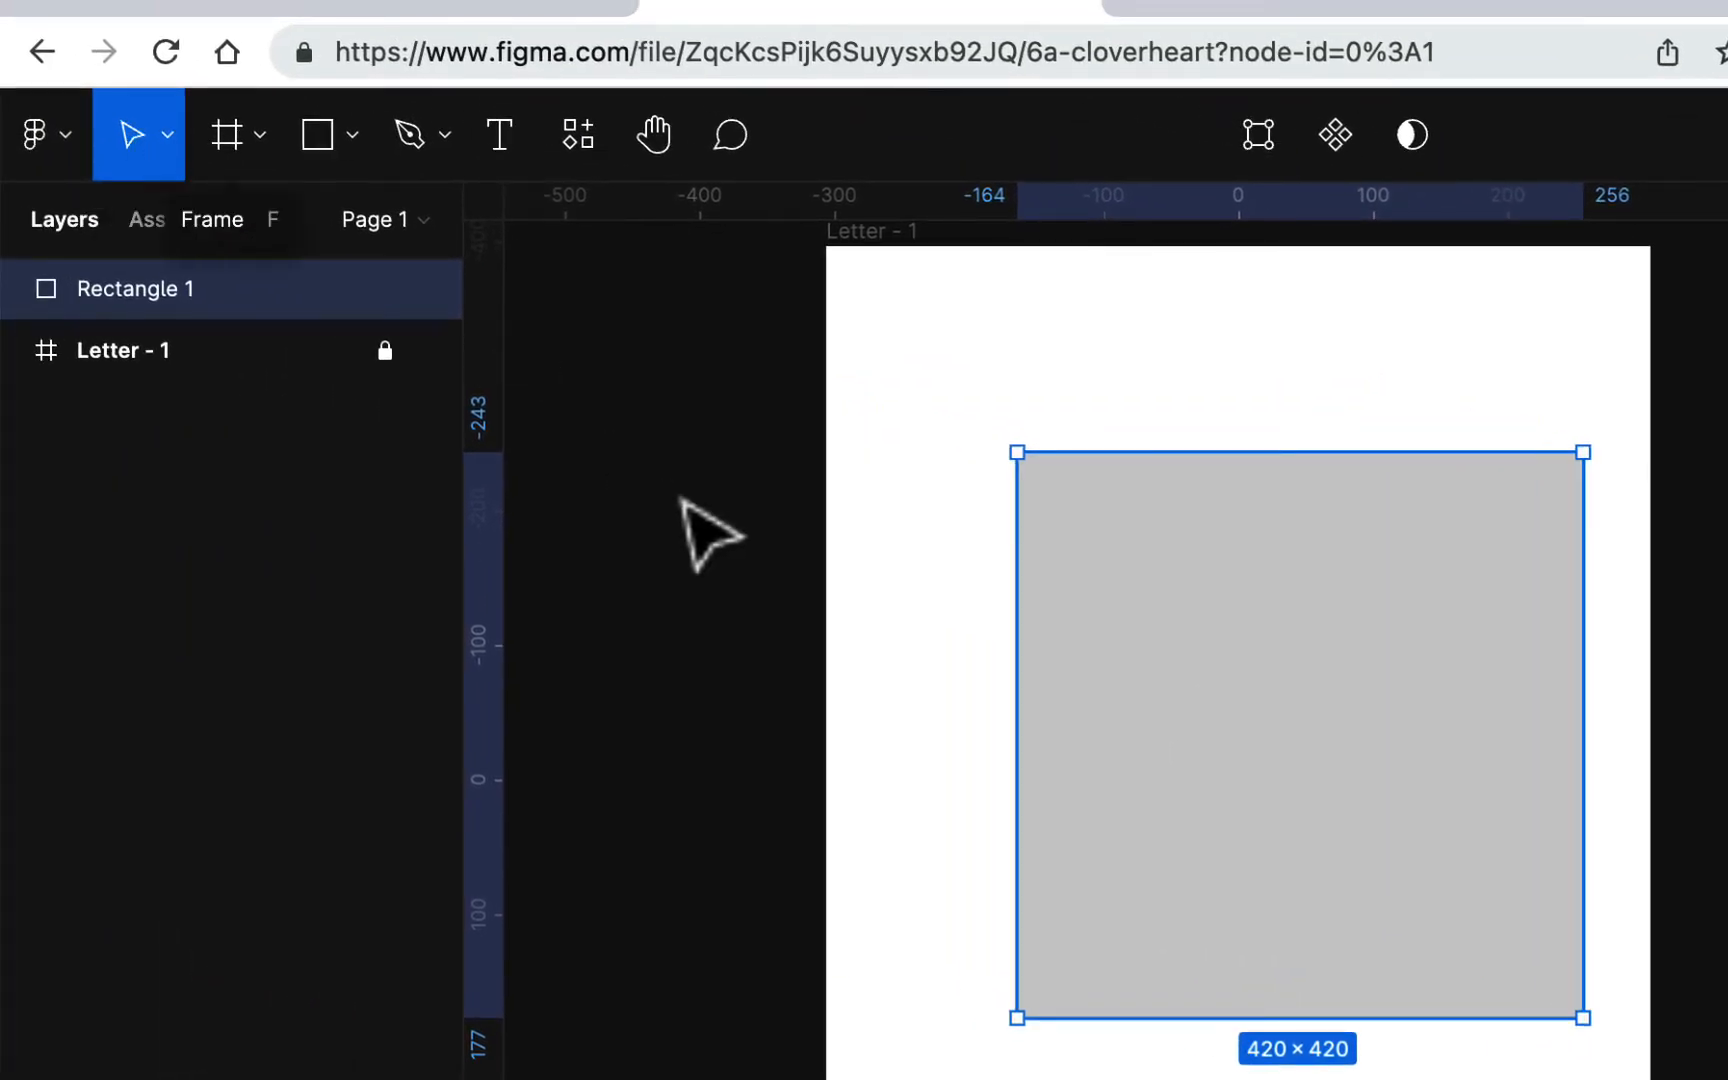
pyautogui.moveTo(1284, 733); pyautogui.dragTo(1220, 773)
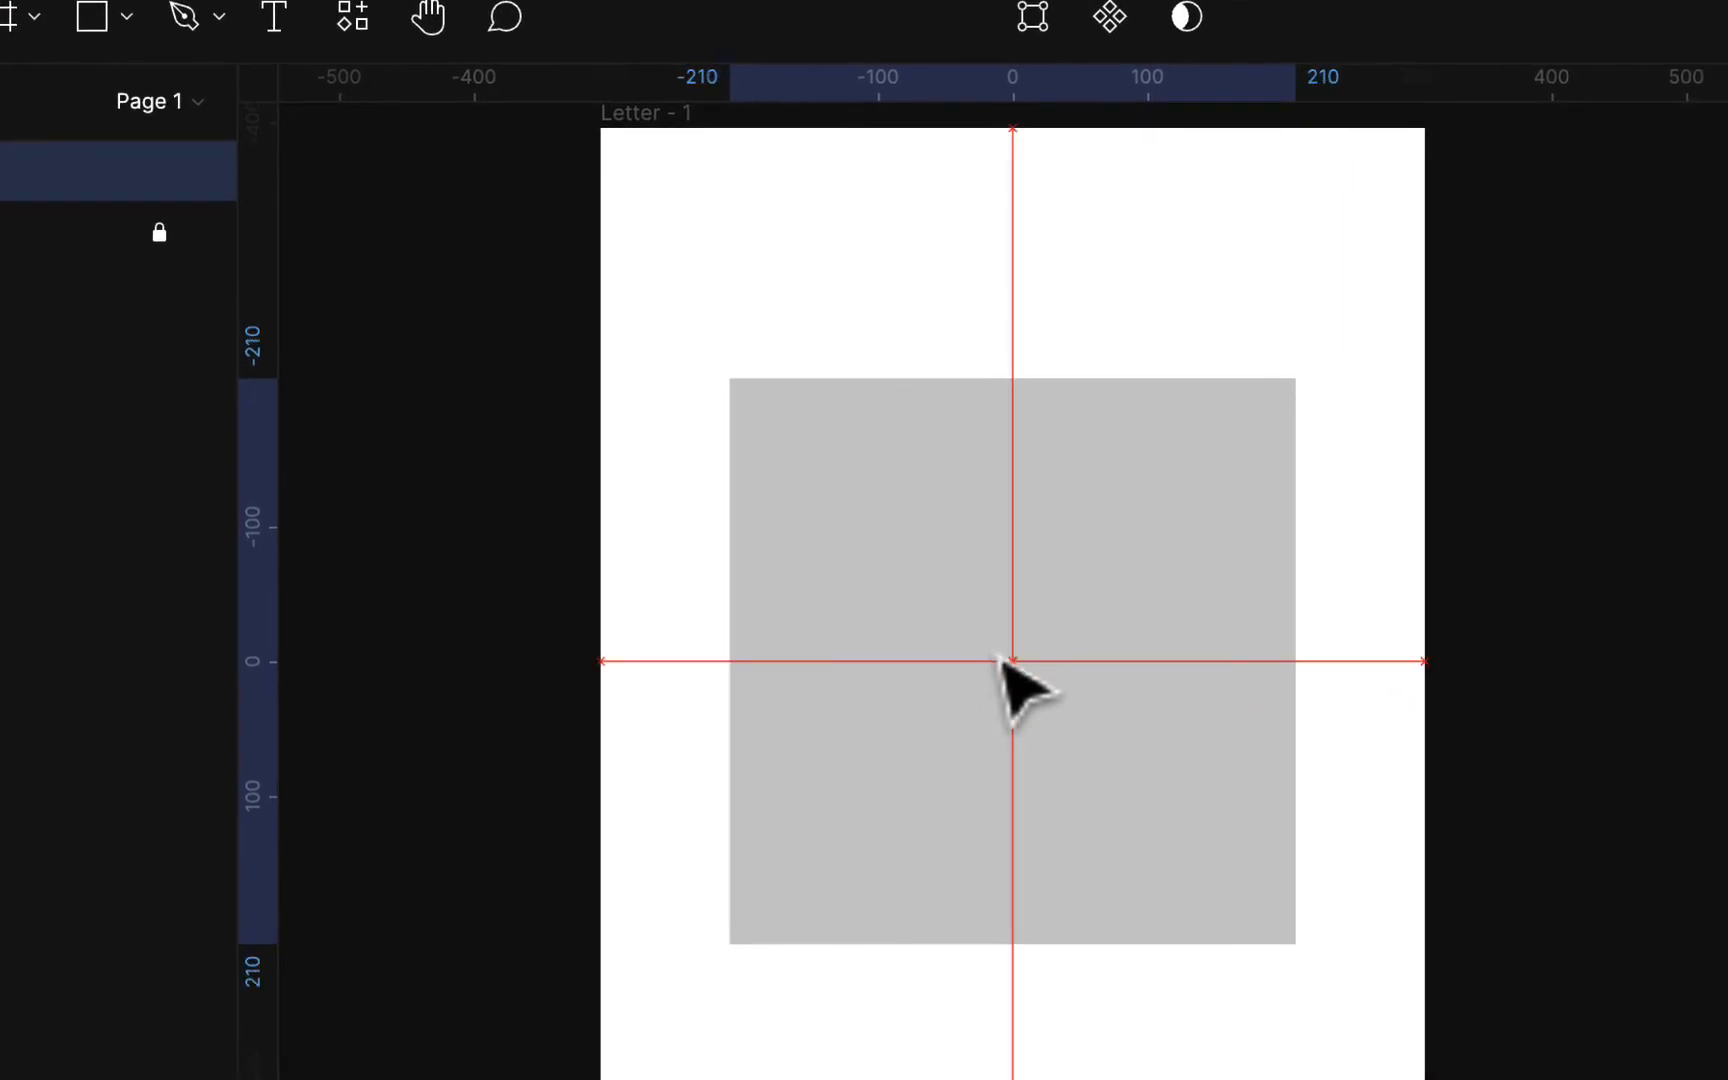
pyautogui.moveTo(1000, 661); pyautogui.dragTo(1000, 661)
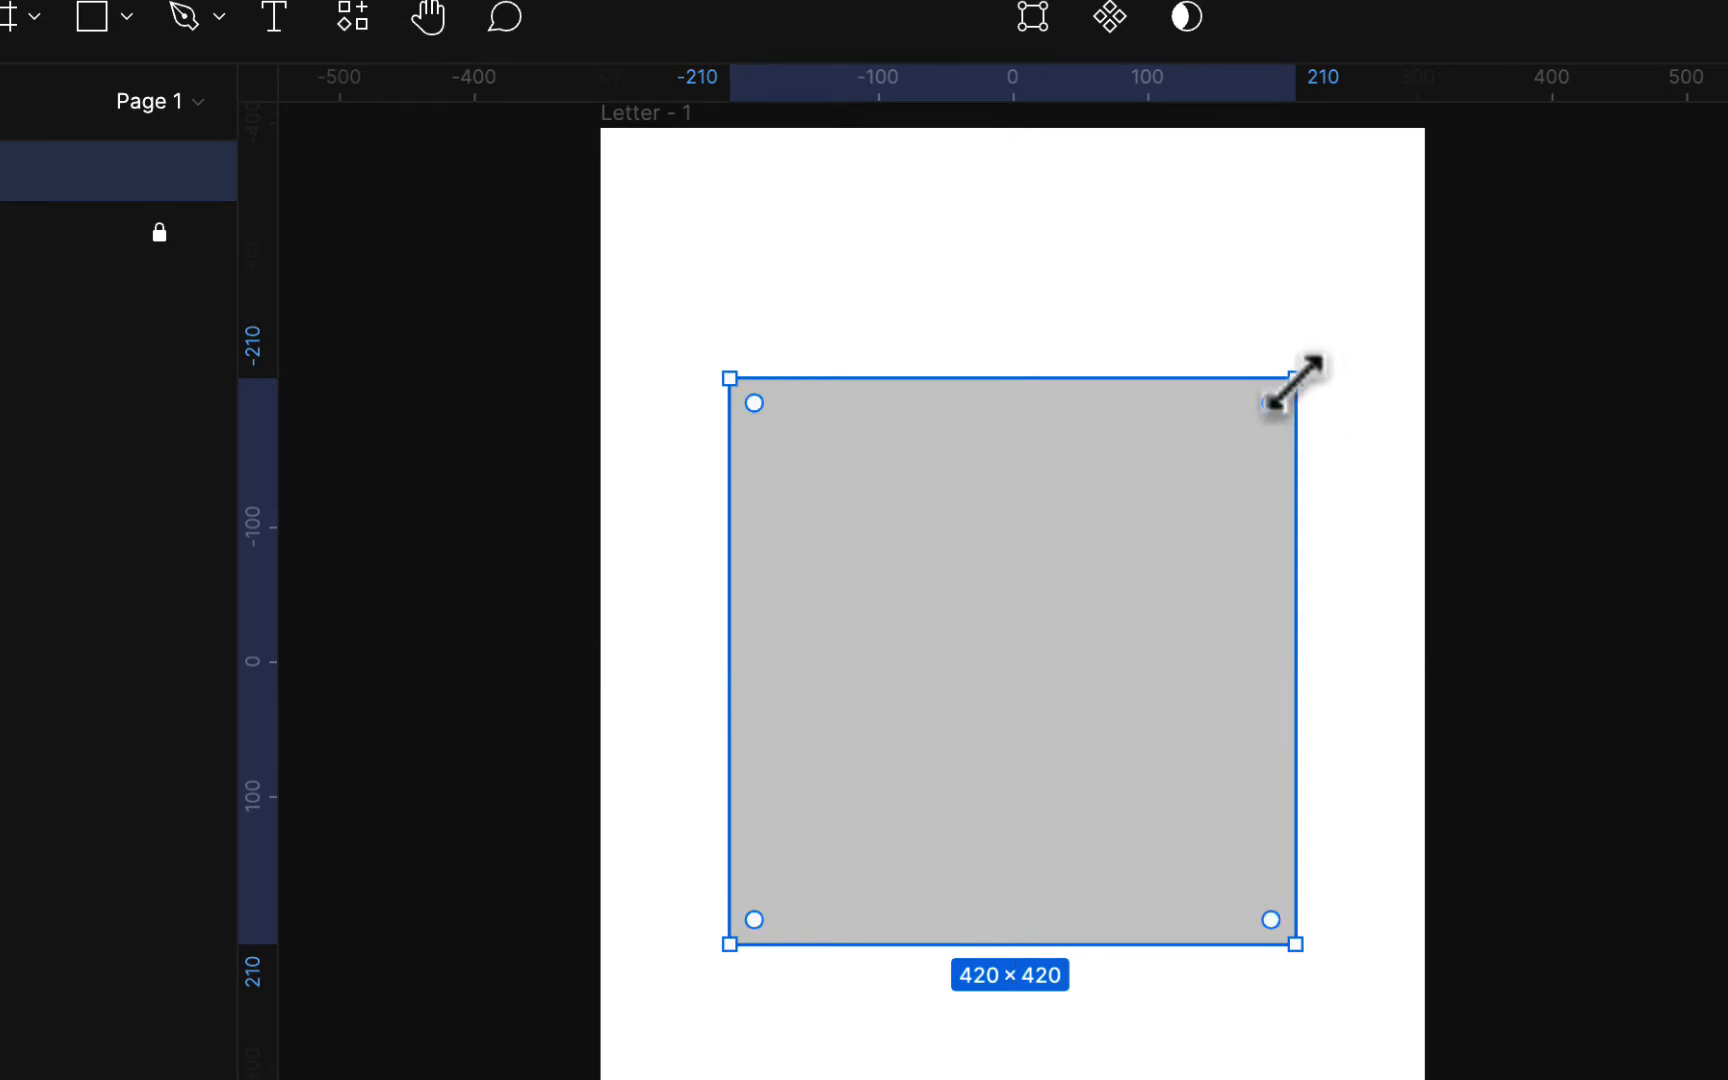
# Step: Try enlarging the square to about 516 × 513 and rounding its corners, undoing each change
pyautogui.moveTo(1295, 378); pyautogui.dragTo(1424, 254)
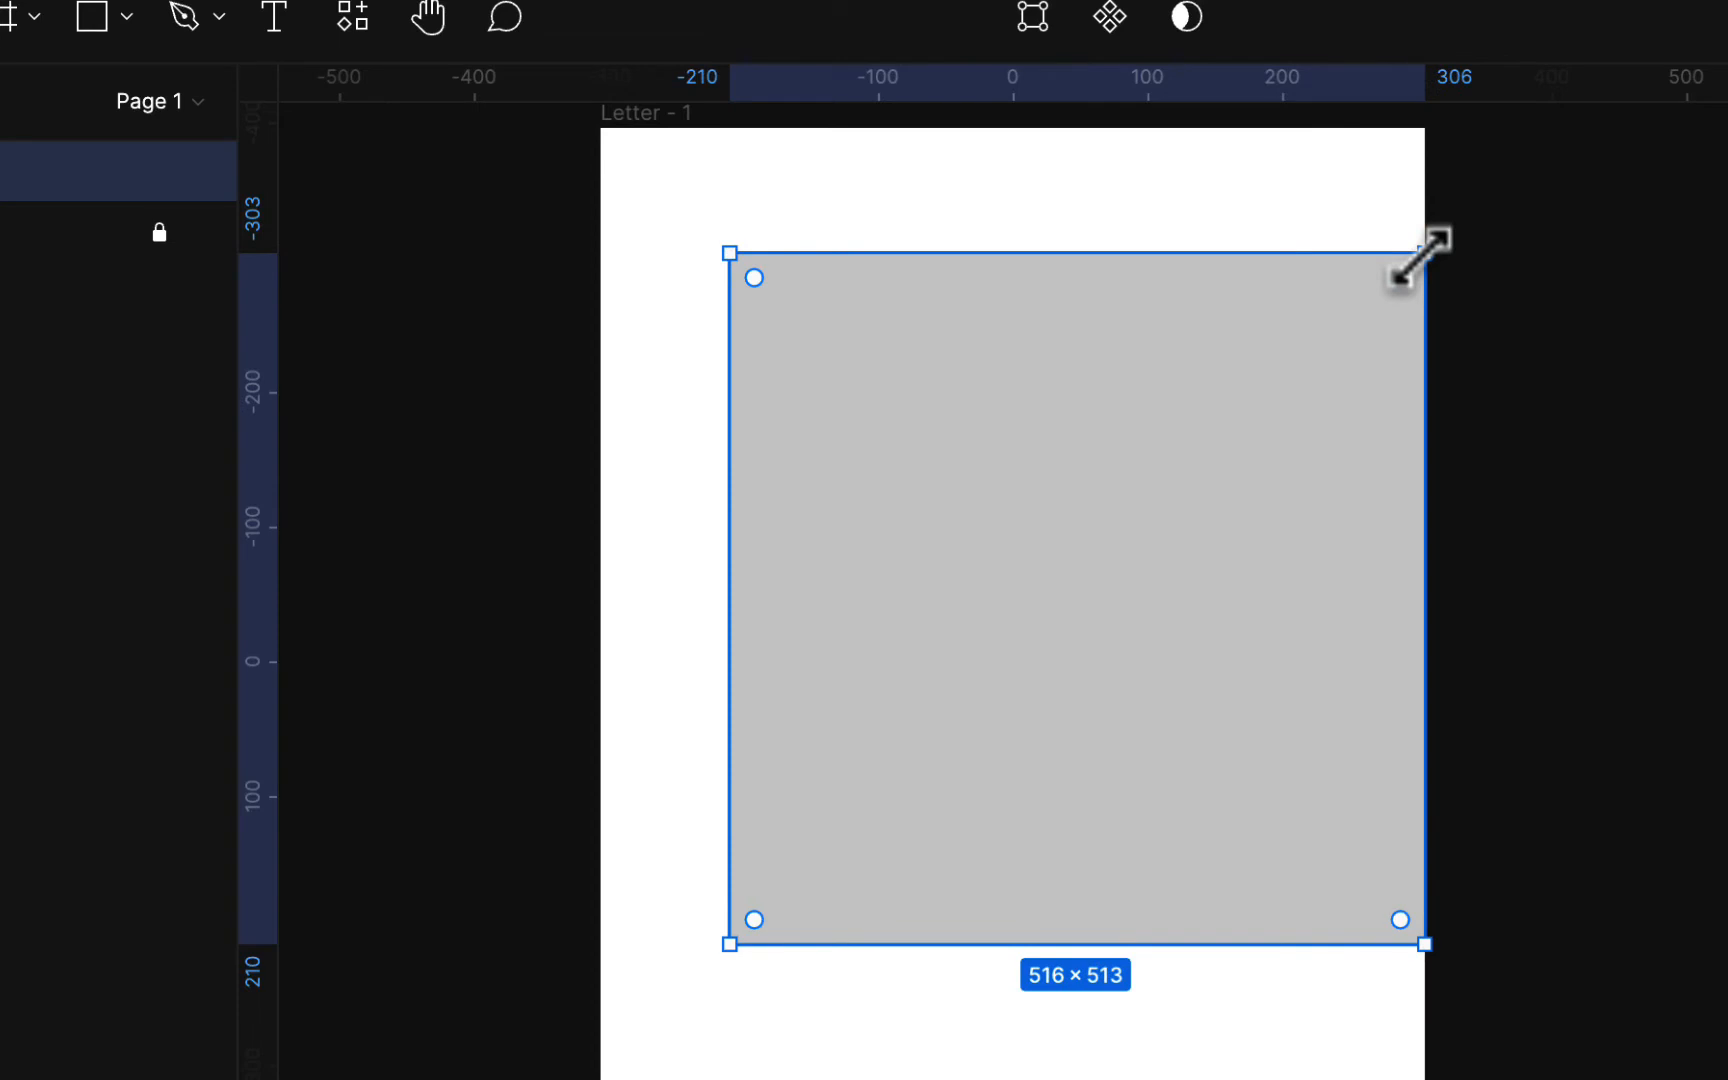
pyautogui.press('super+z')
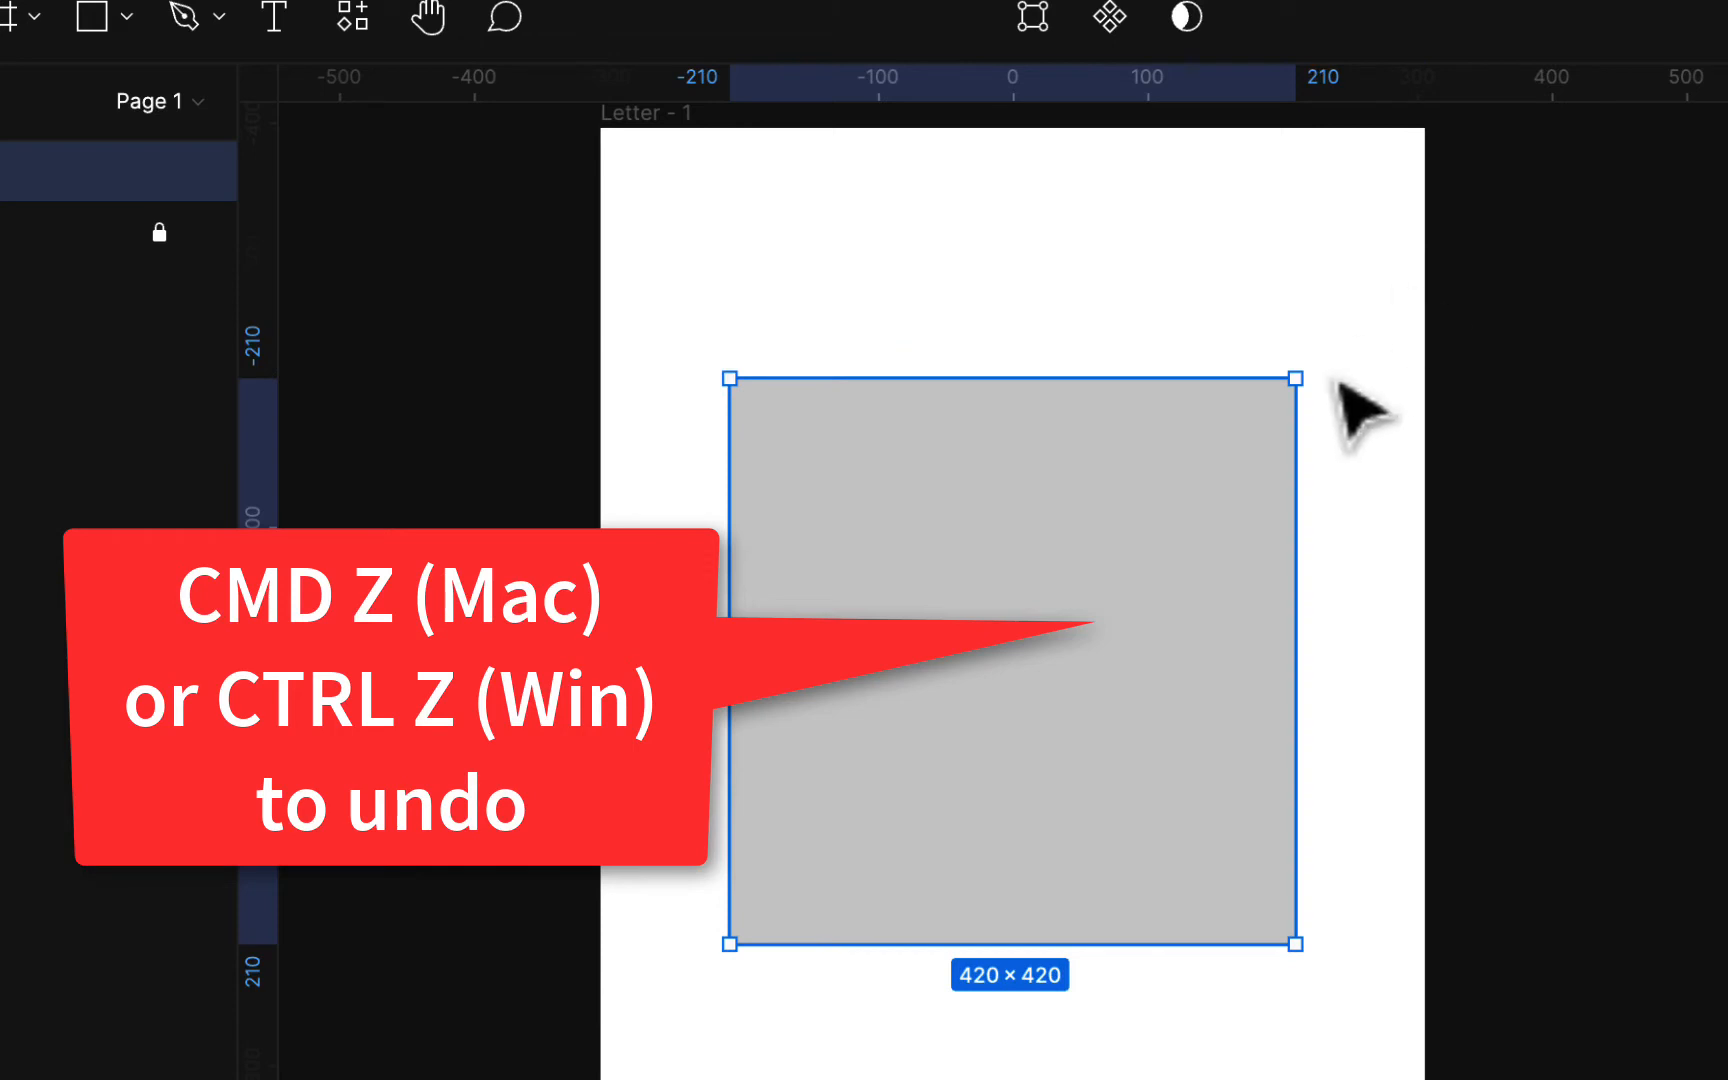
pyautogui.moveTo(1276, 411)
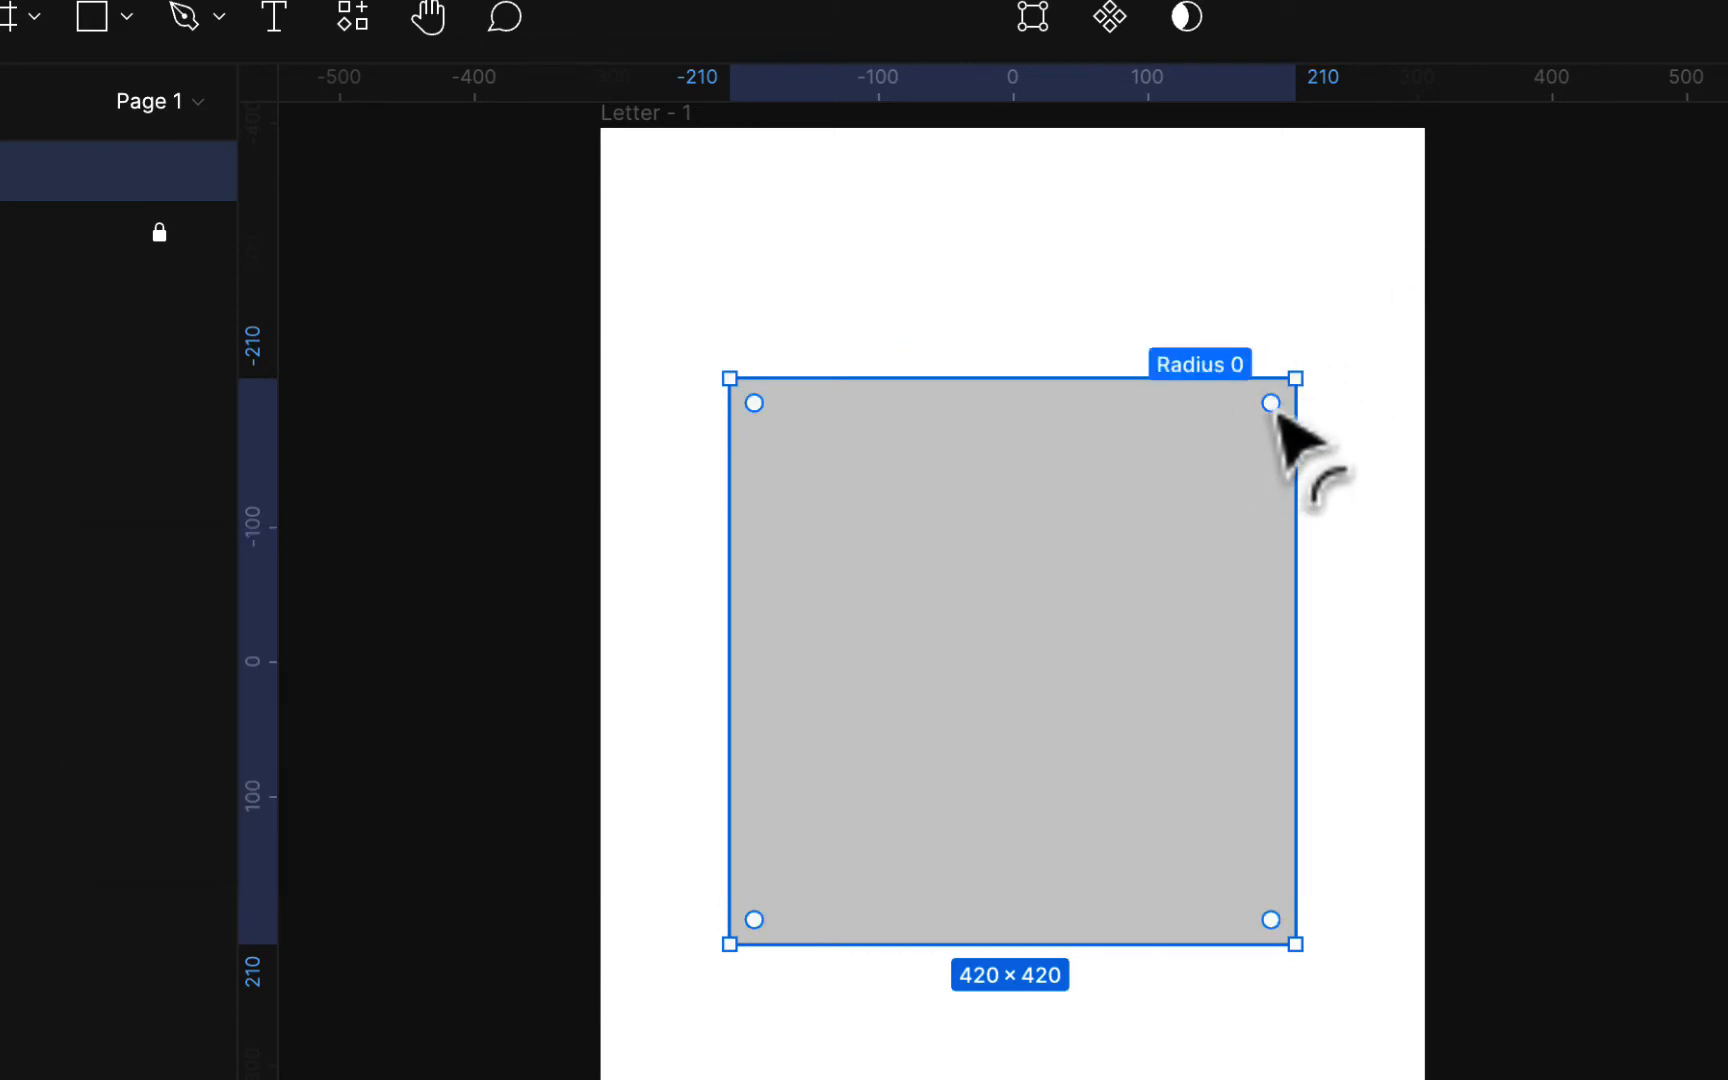
pyautogui.moveTo(1276, 410); pyautogui.dragTo(1172, 498)
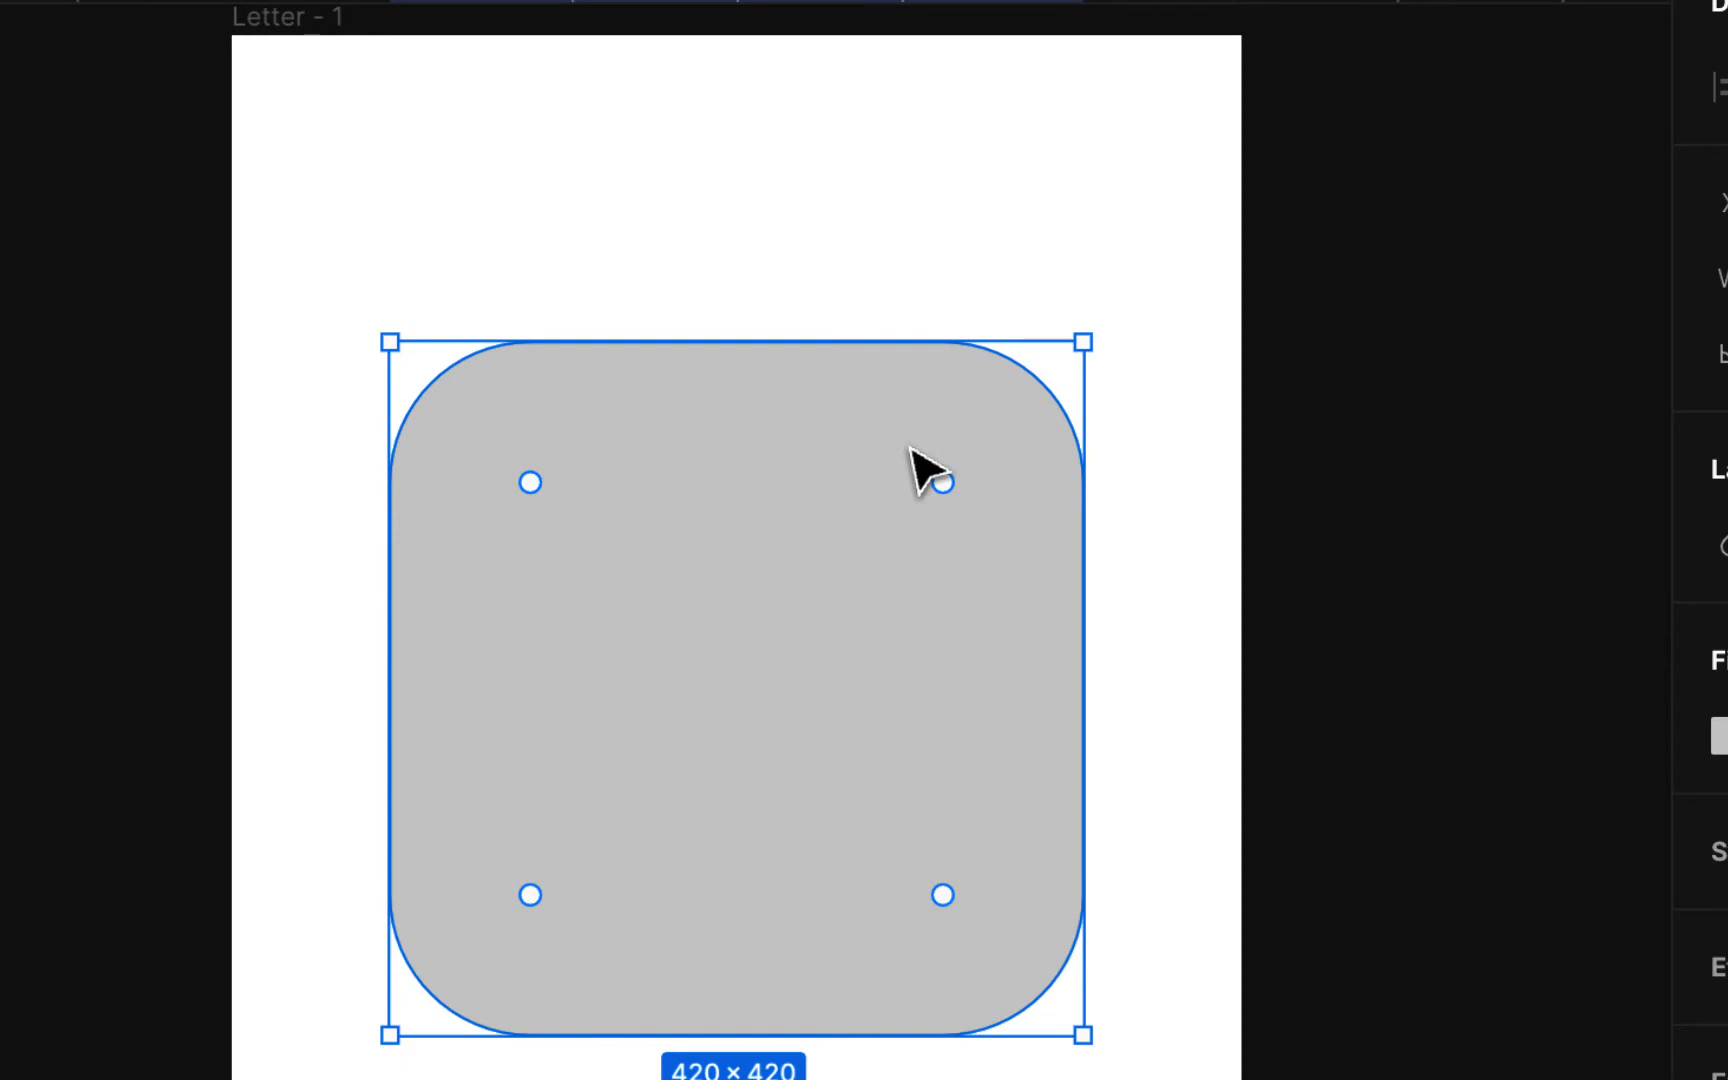
pyautogui.press('super+z')
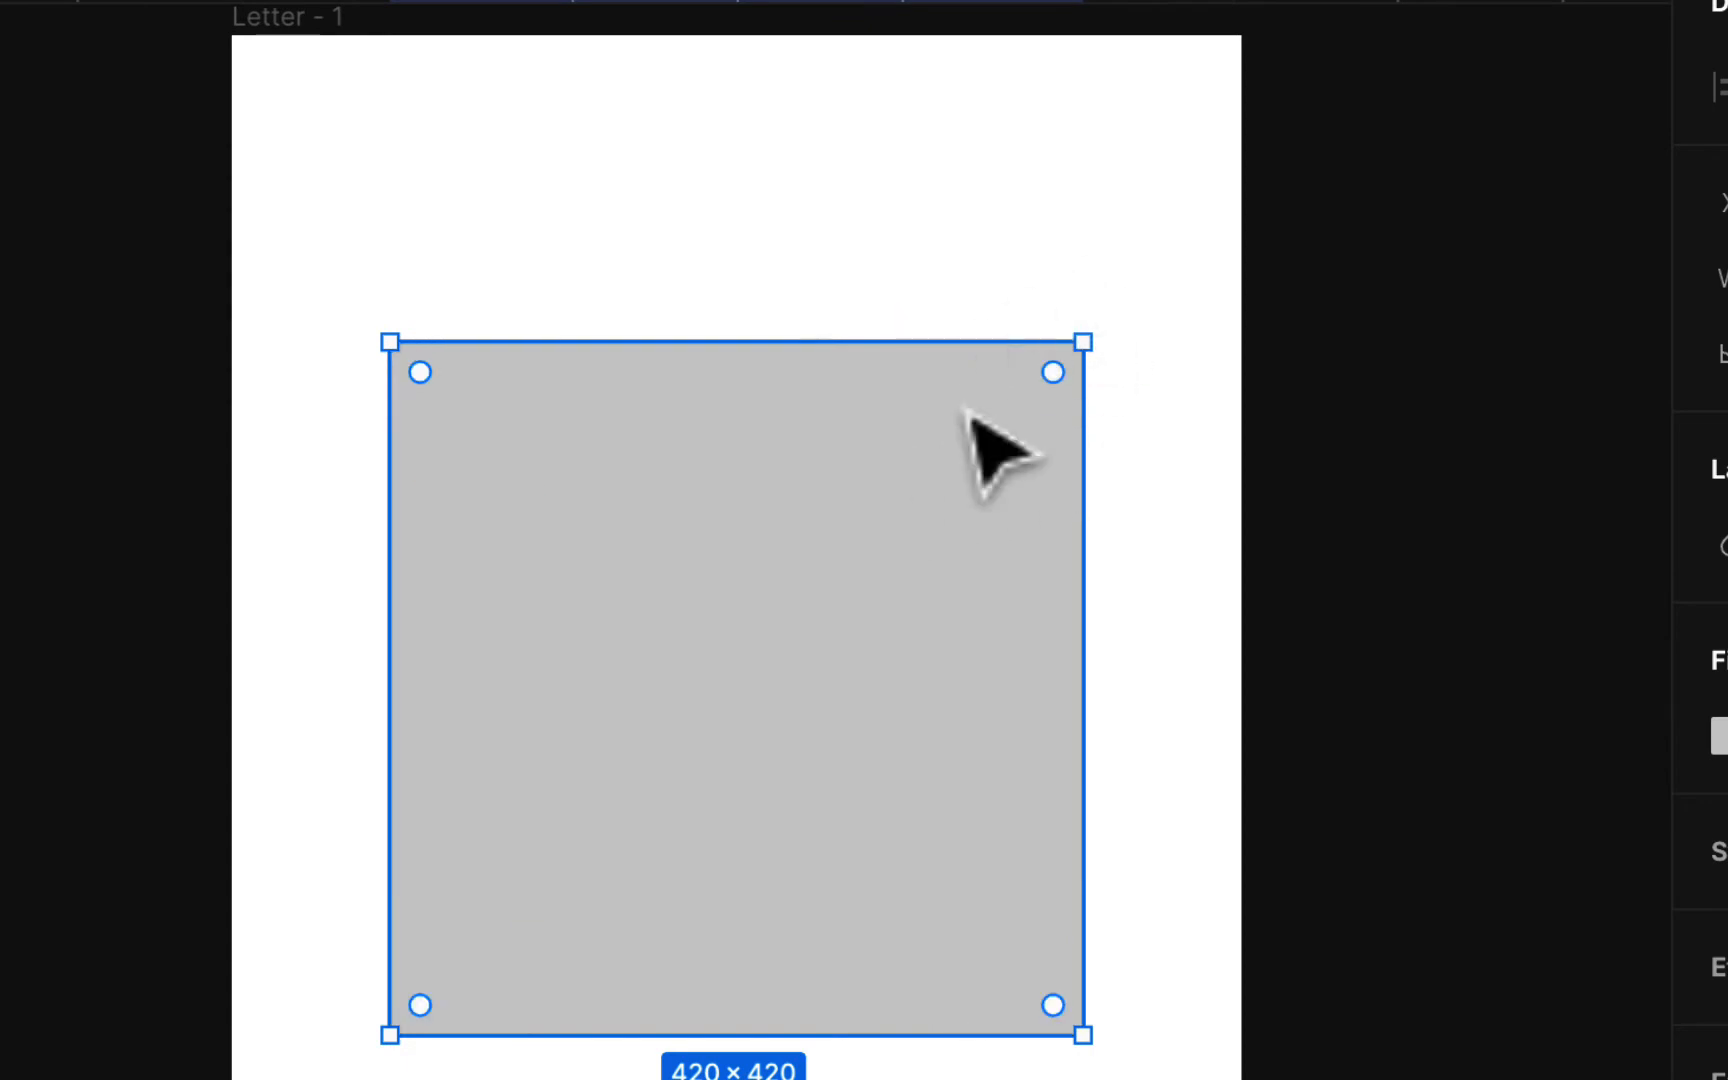
# Step: Put the square into Edit Object mode, leave the mode once, and re-enter it
pyautogui.moveTo(1034, 445)
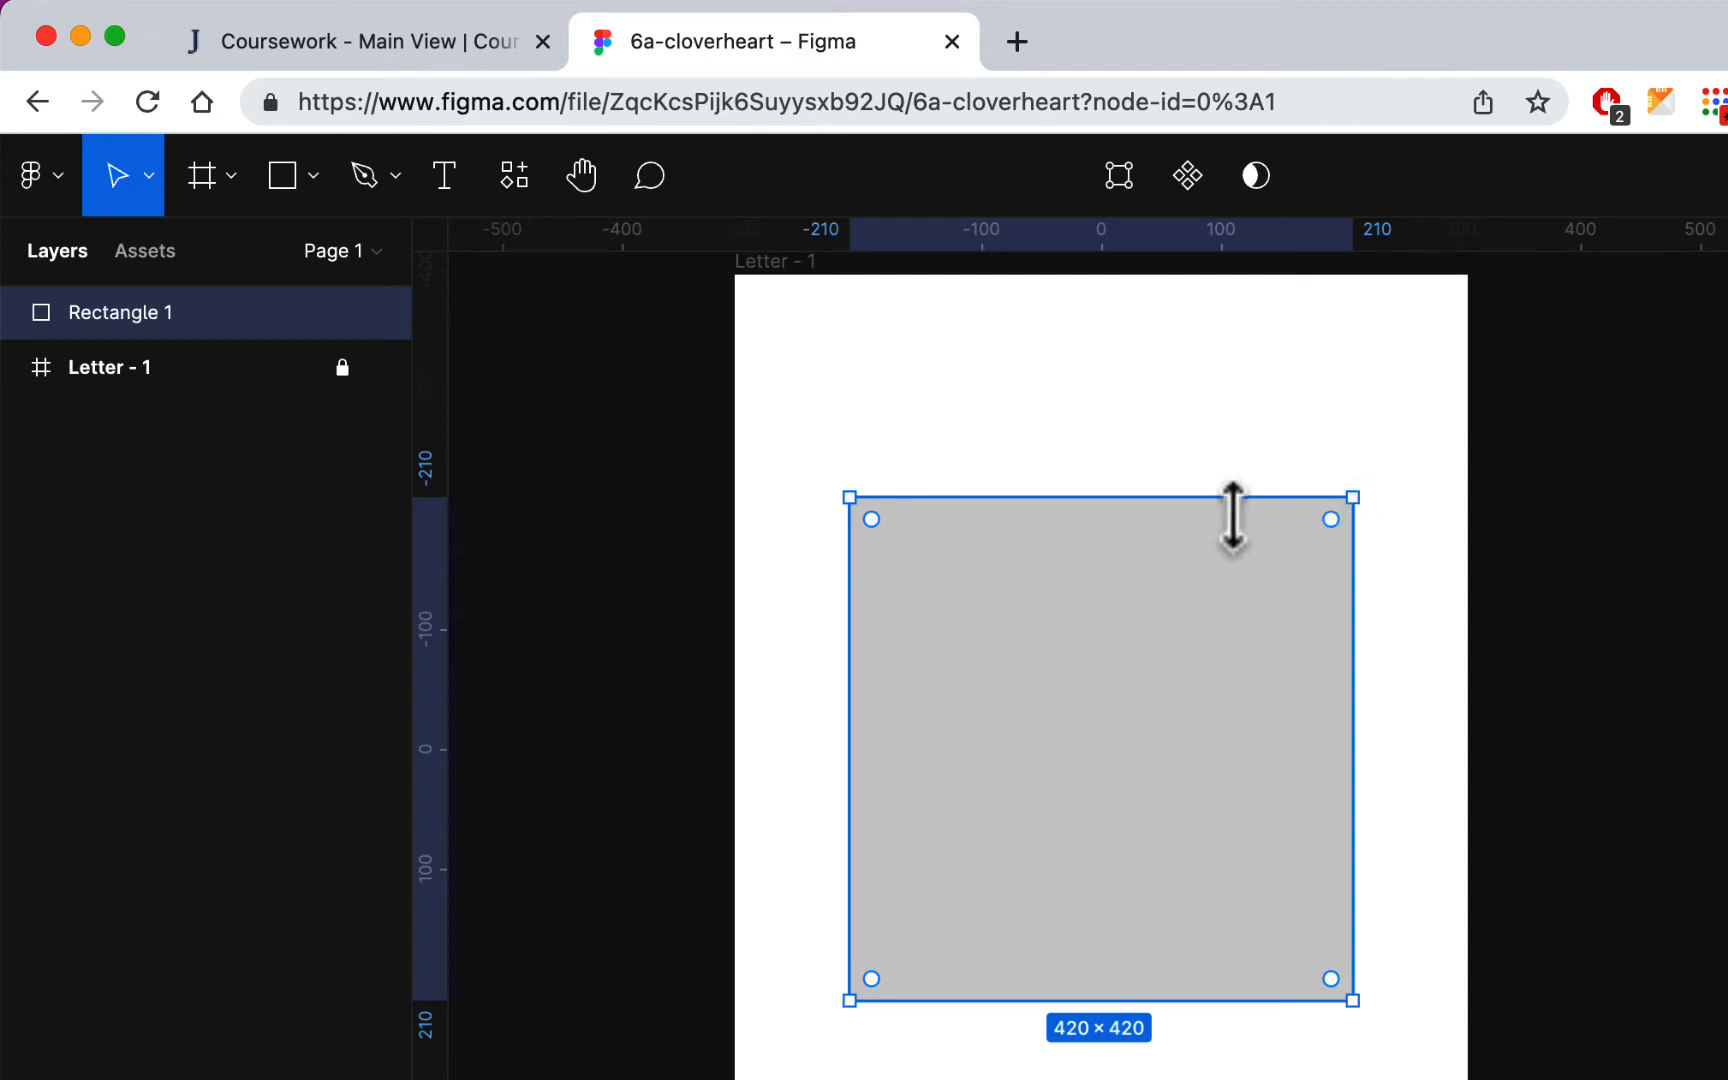
pyautogui.doubleClick(1160, 595)
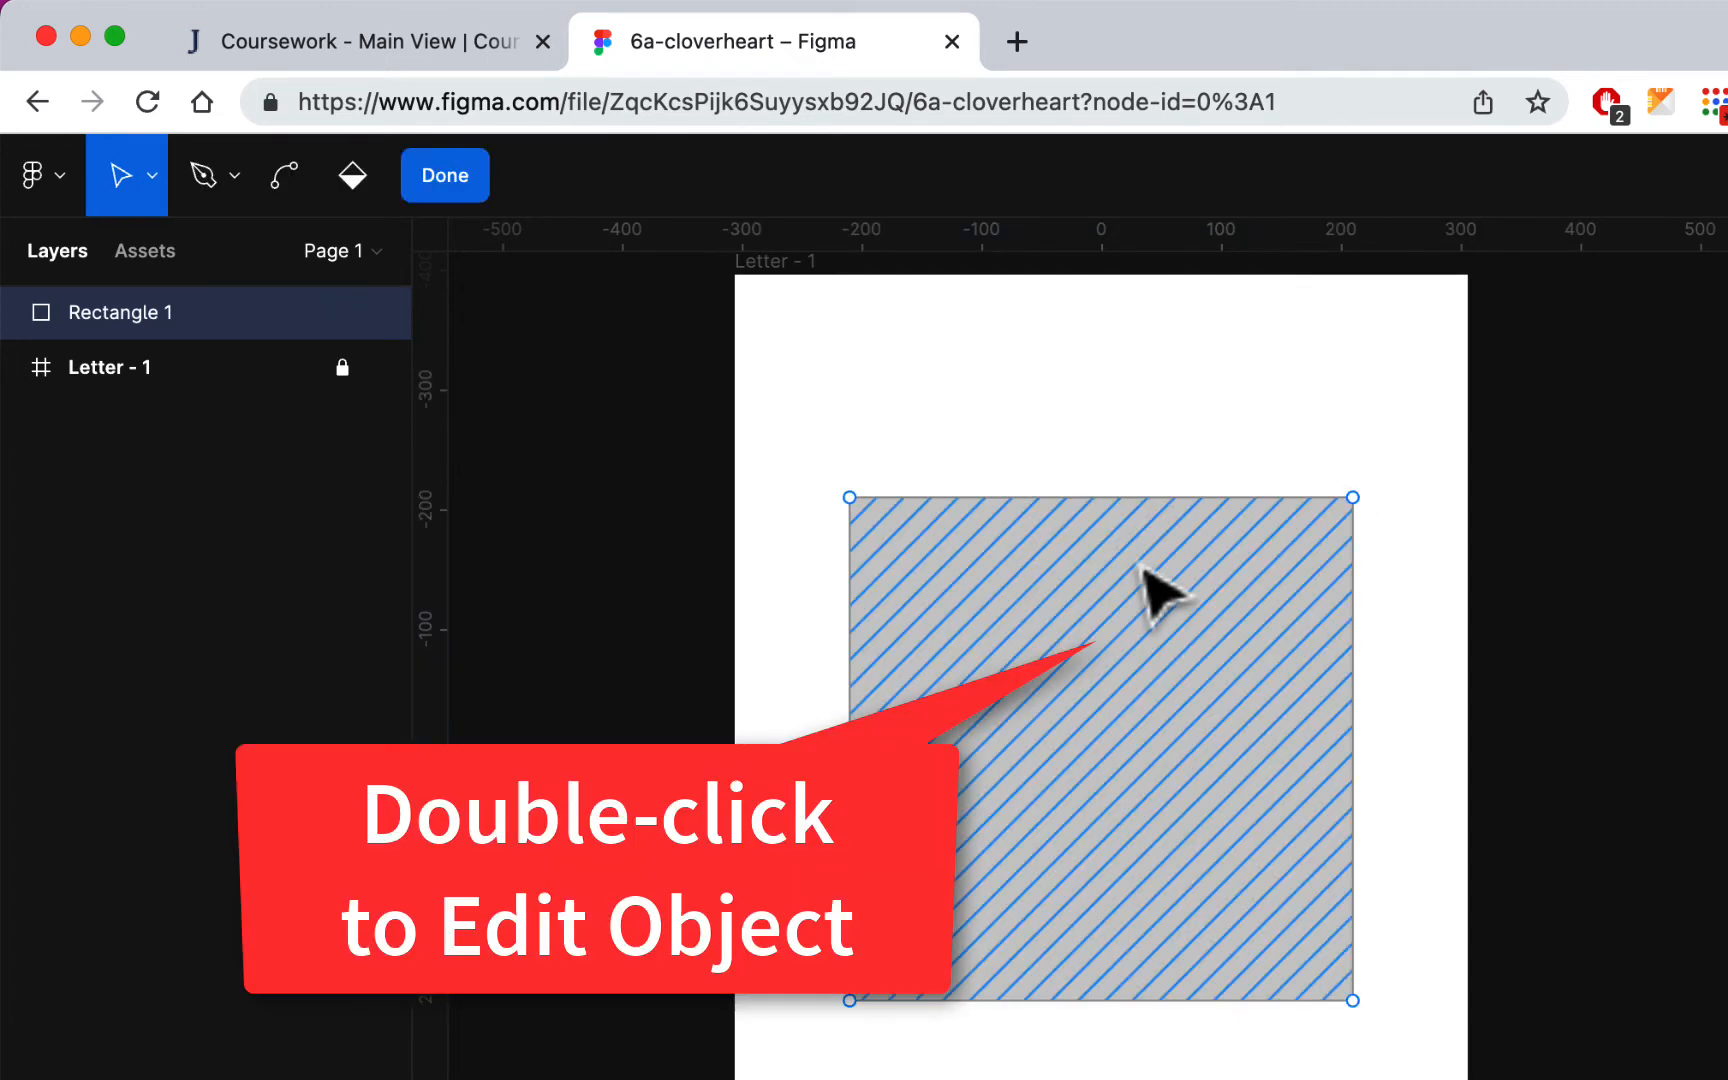
pyautogui.click(463, 178)
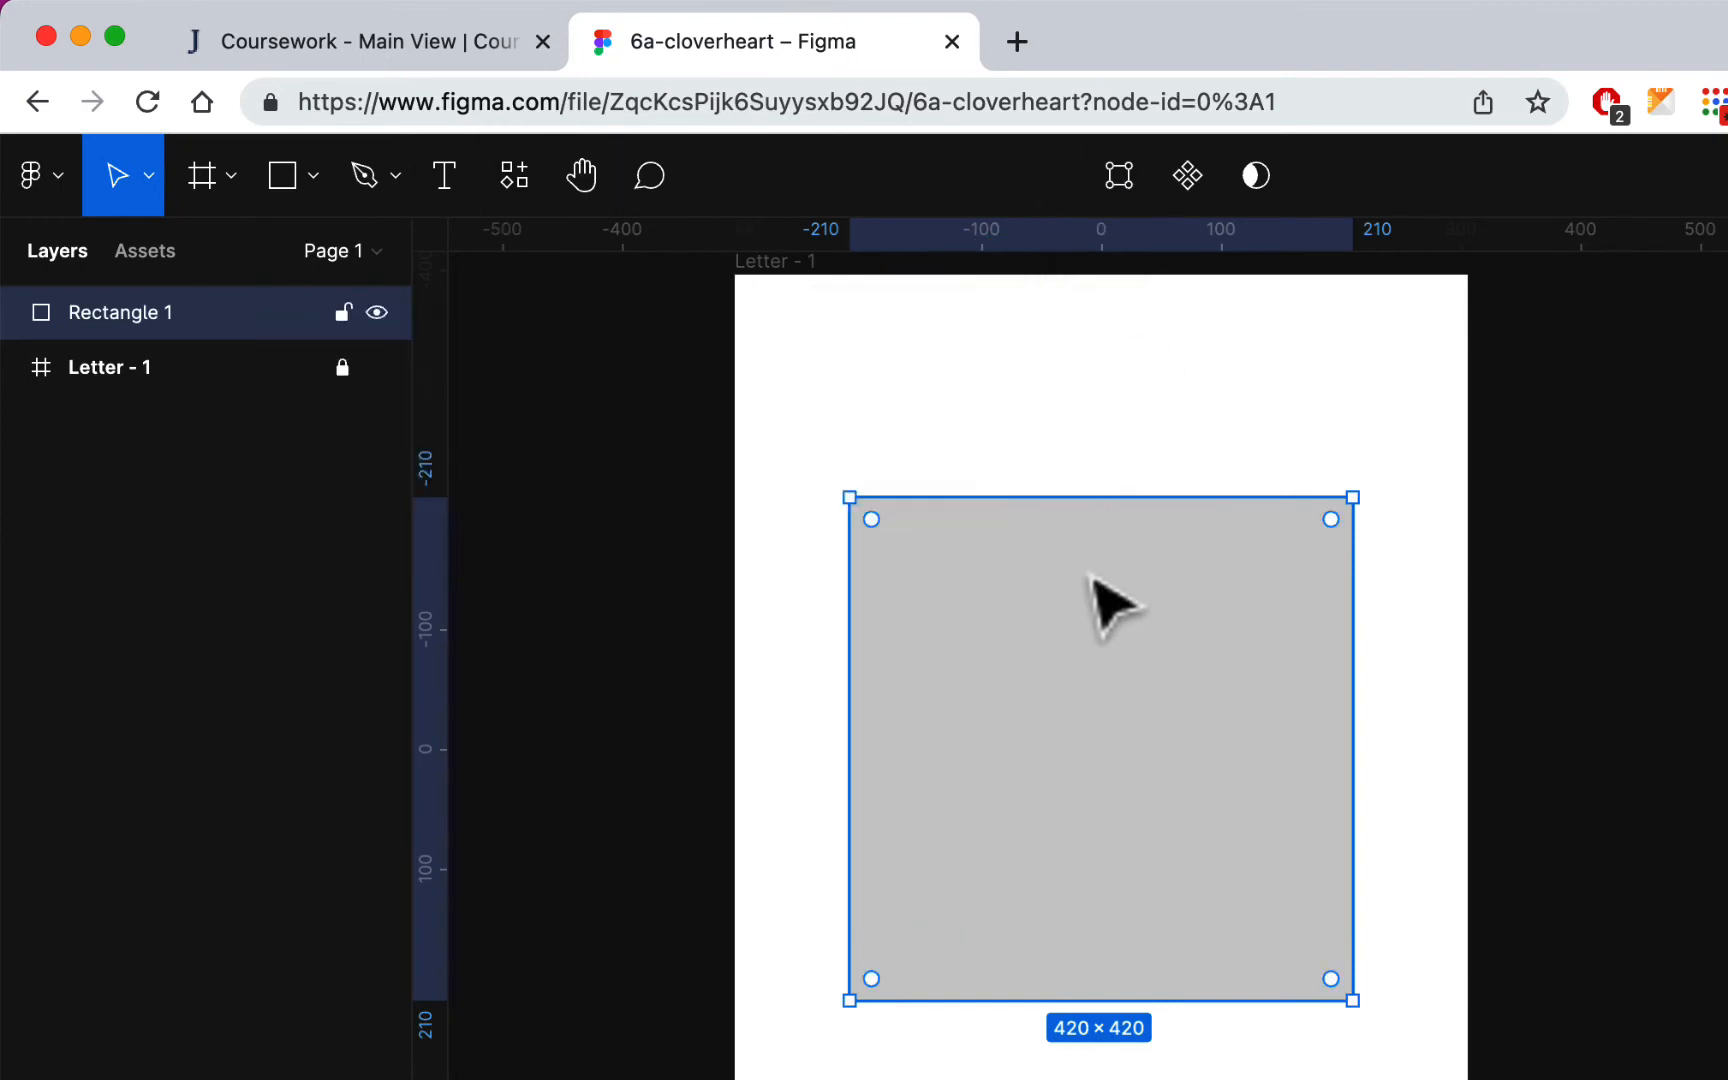
pyautogui.click(1119, 184)
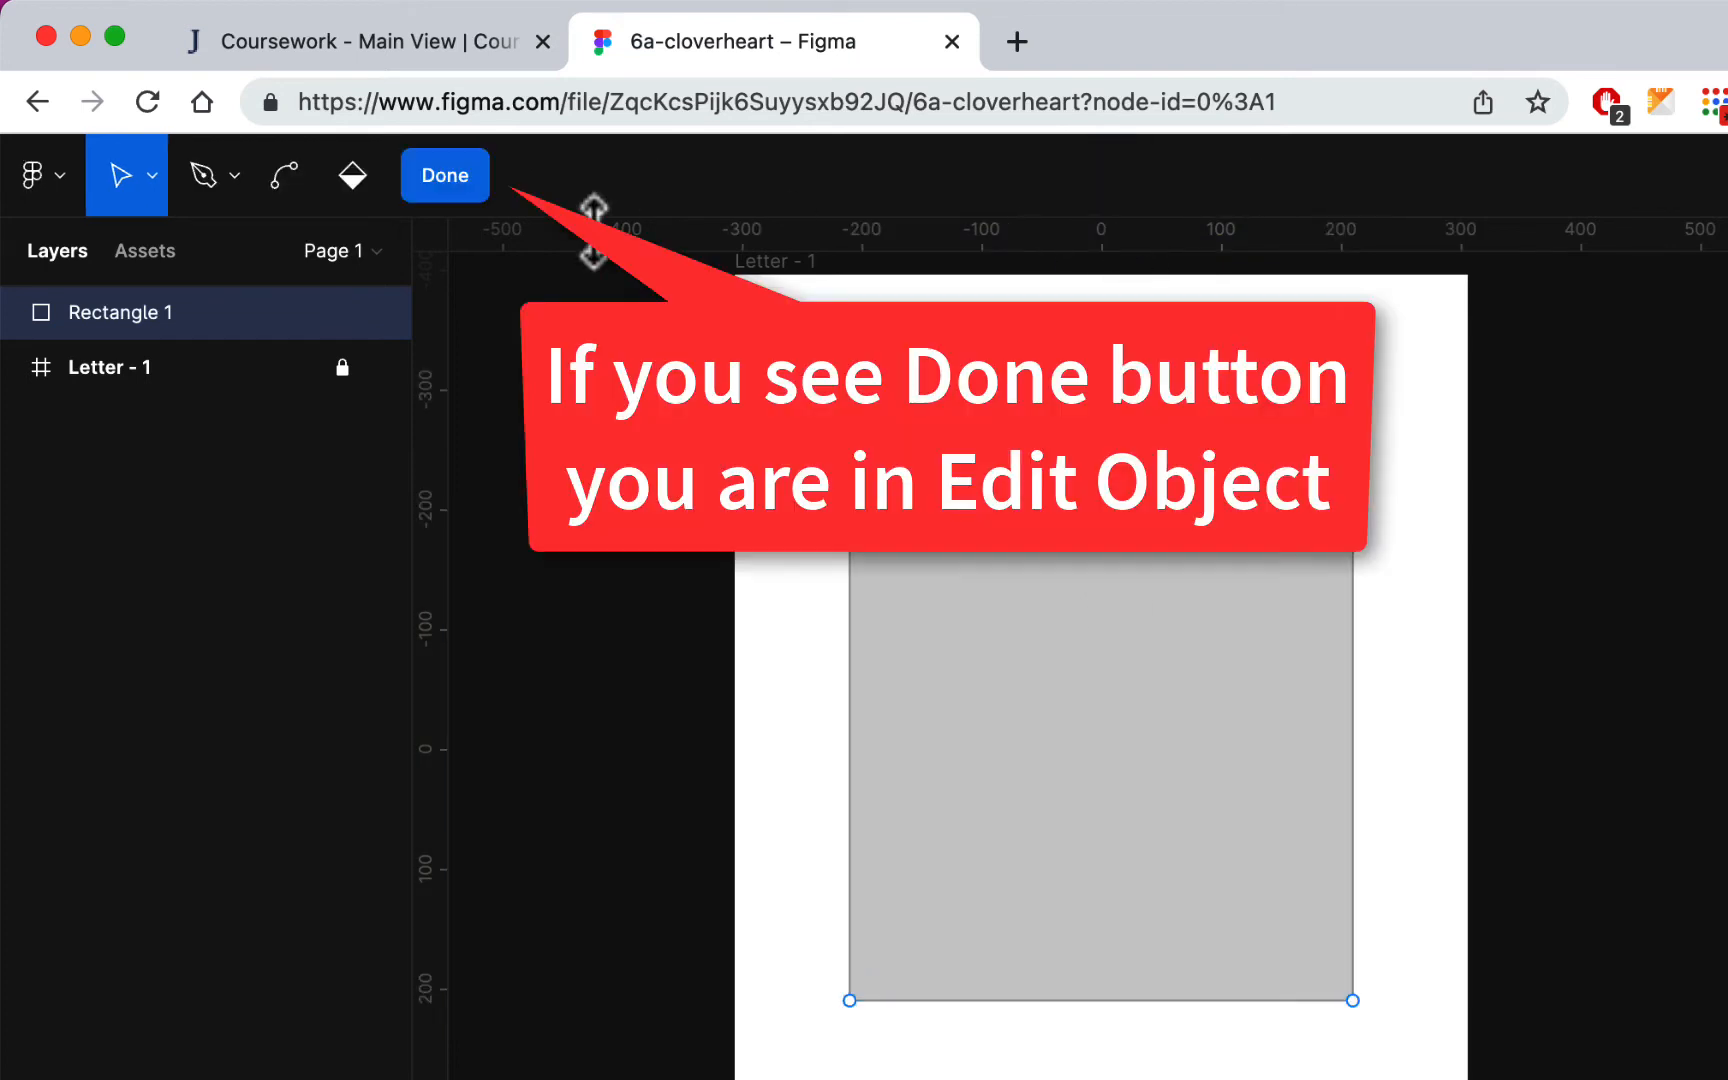
# Step: Leave and re-enter the square's Edit Object mode twice, and try moving its upper-right corner point, undoing the move
pyautogui.click(445, 177)
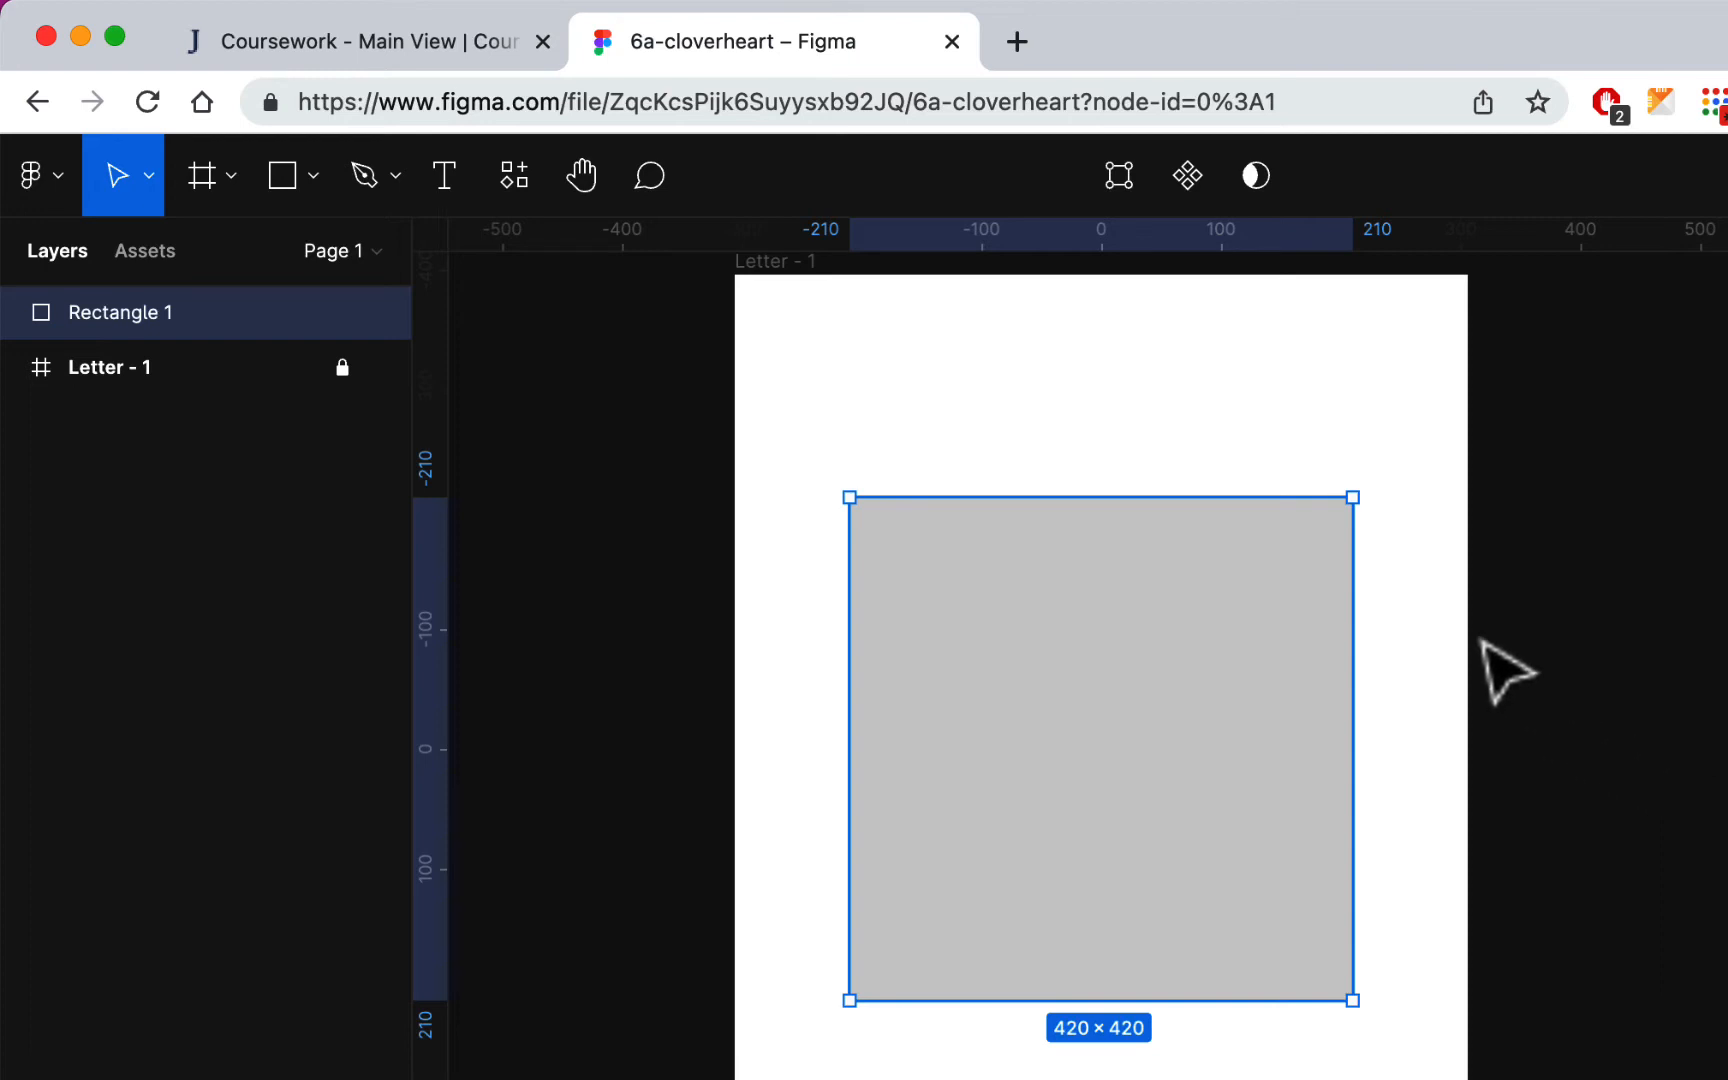
pyautogui.click(1119, 176)
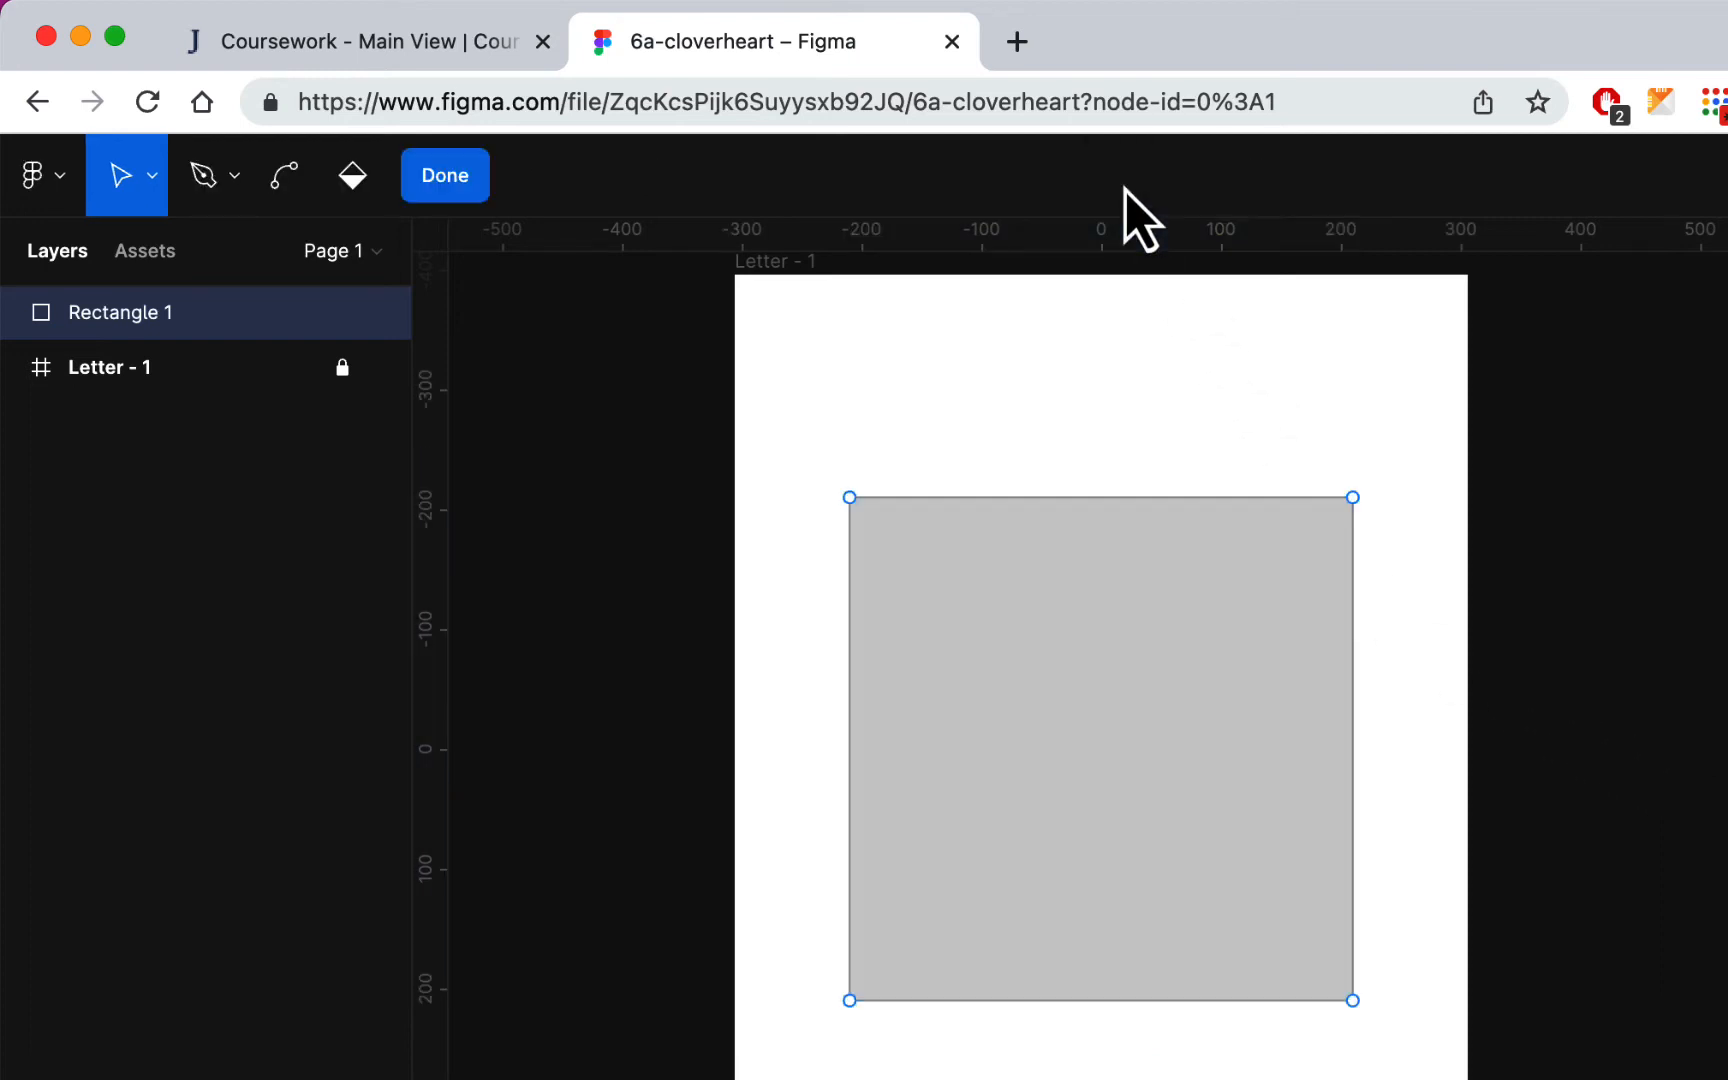
pyautogui.click(445, 176)
pyautogui.doubleClick(1140, 620)
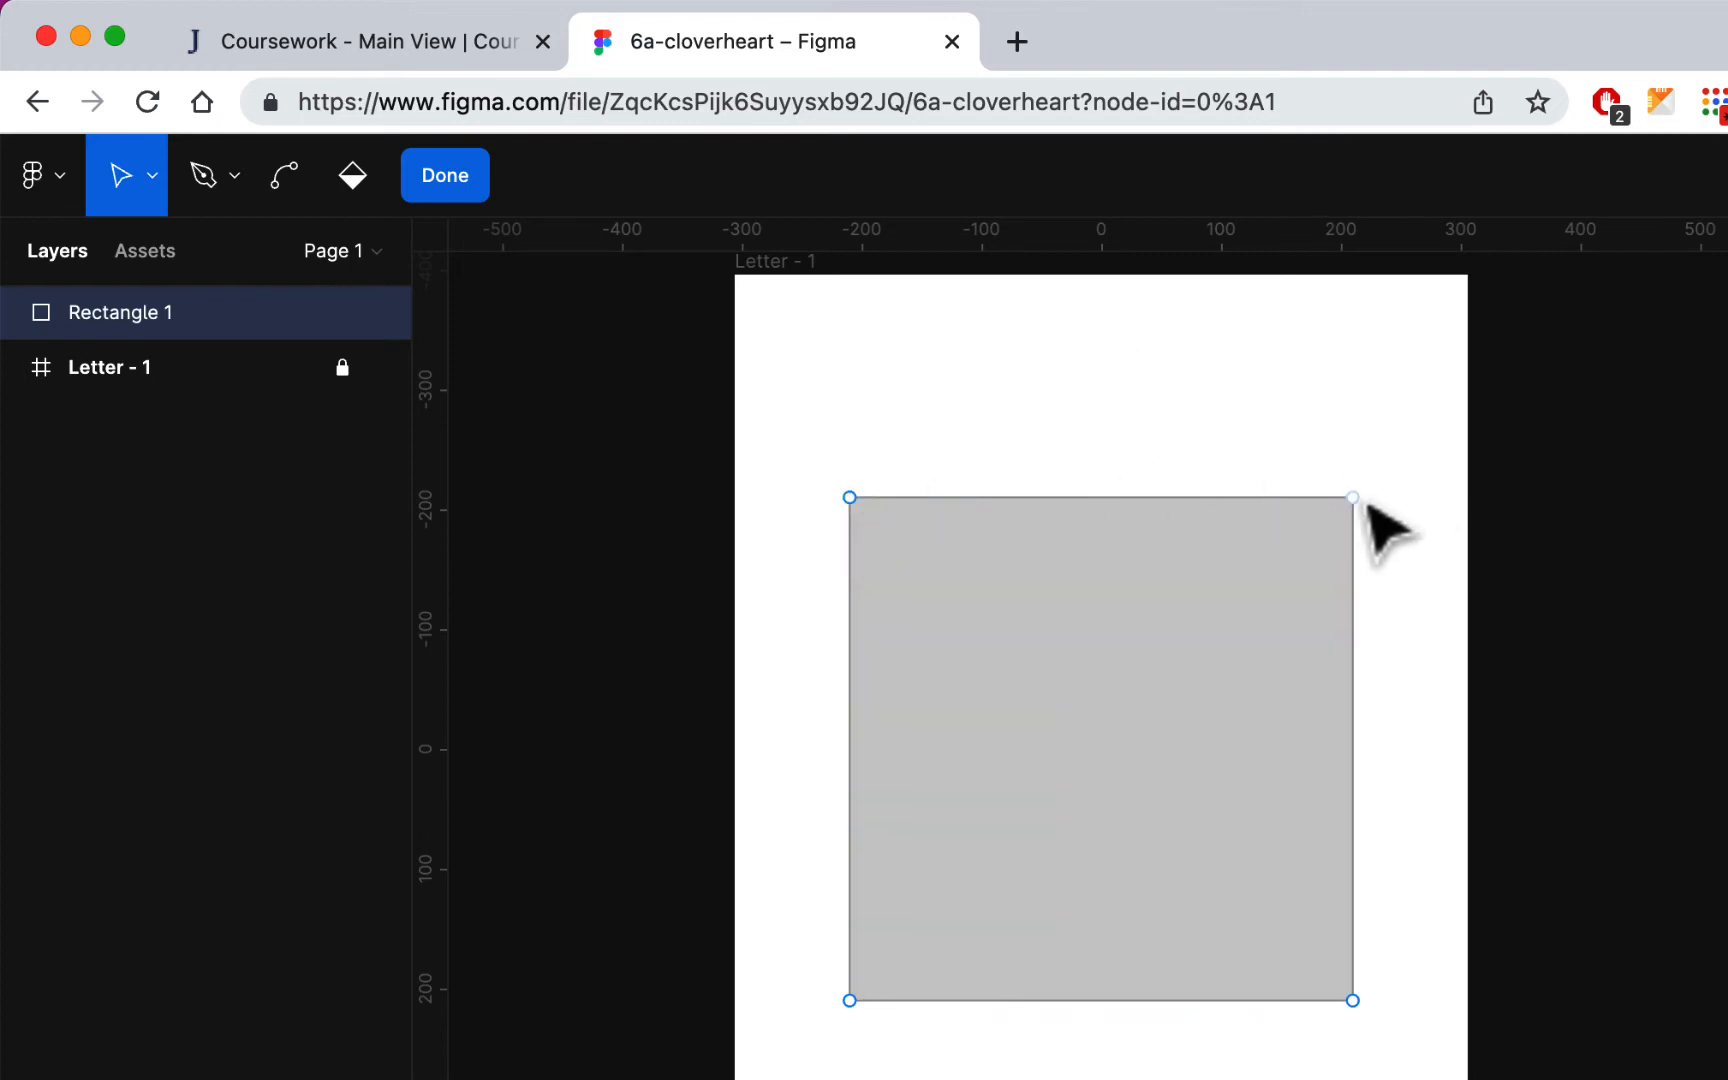
pyautogui.moveTo(1352, 497)
pyautogui.mouseDown()
pyautogui.moveTo(1402, 368)
pyautogui.moveTo(1155, 757)
pyautogui.moveTo(1414, 492)
pyautogui.moveTo(1240, 630)
pyautogui.moveTo(1362, 518)
pyautogui.mouseUp()
pyautogui.press('super+z')
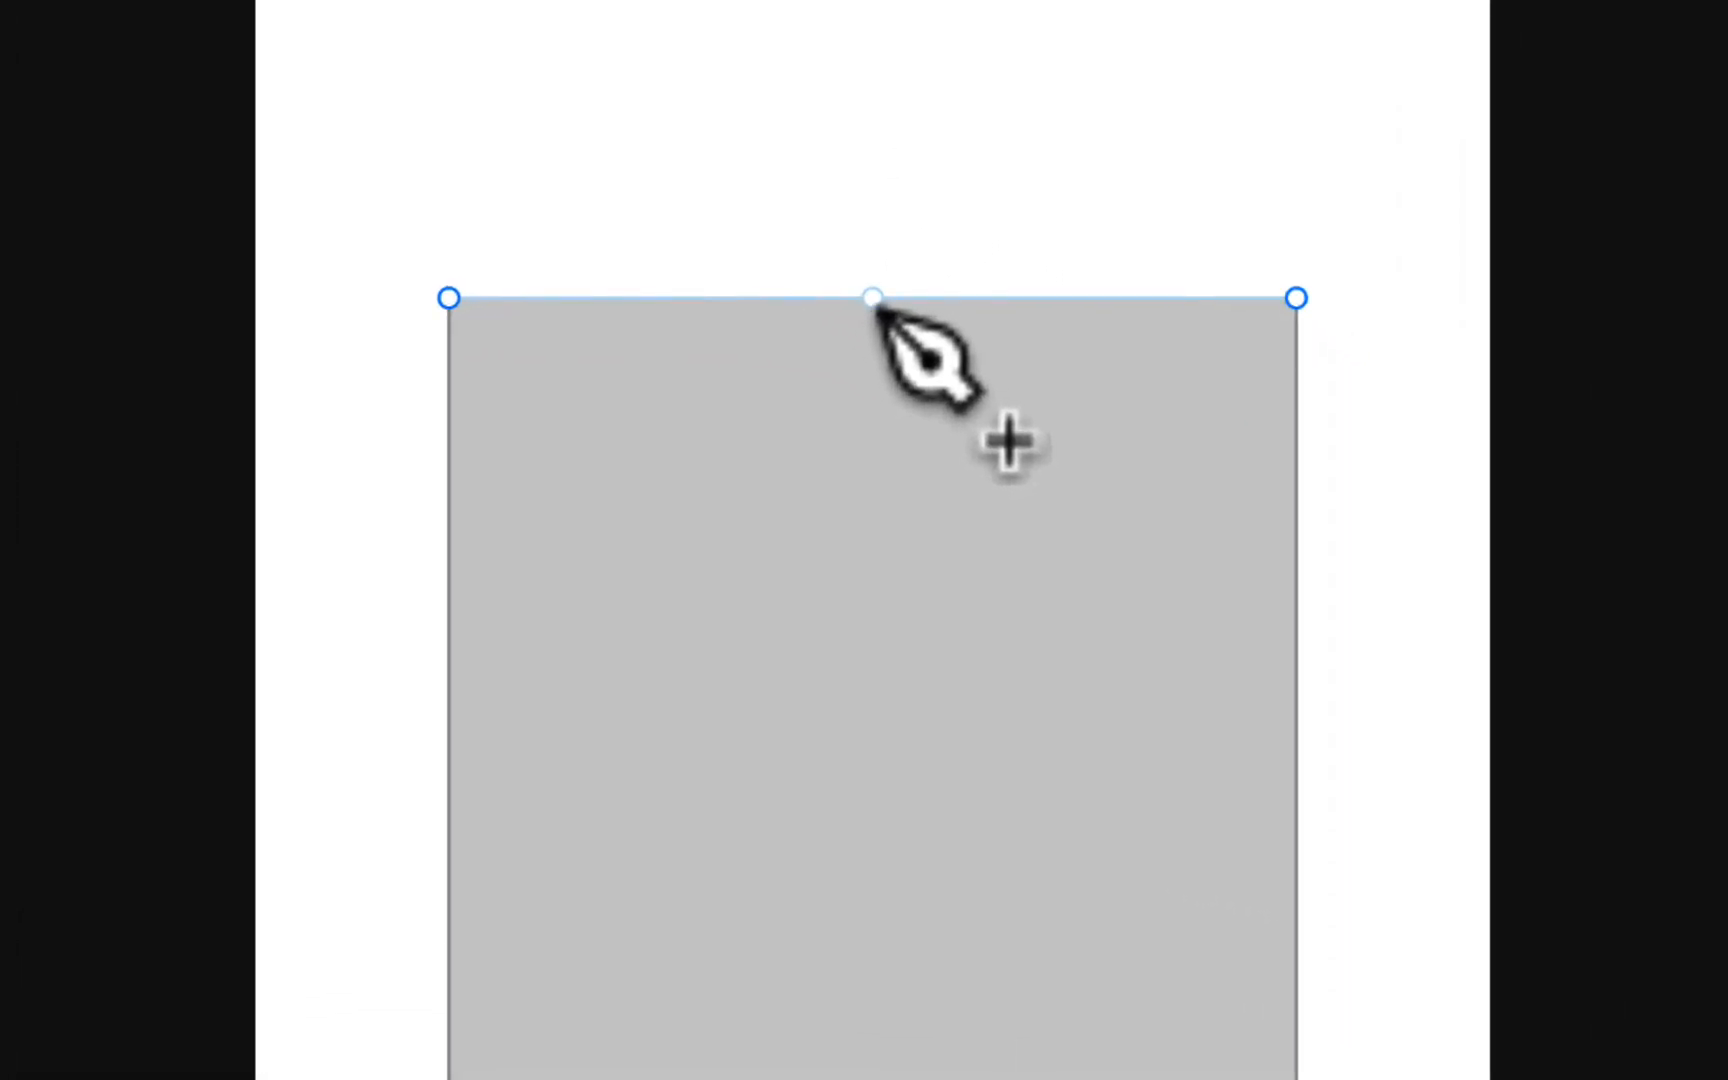
# Step: Add an anchor point at the midpoint of each of the square's four sides
pyautogui.click(873, 299)
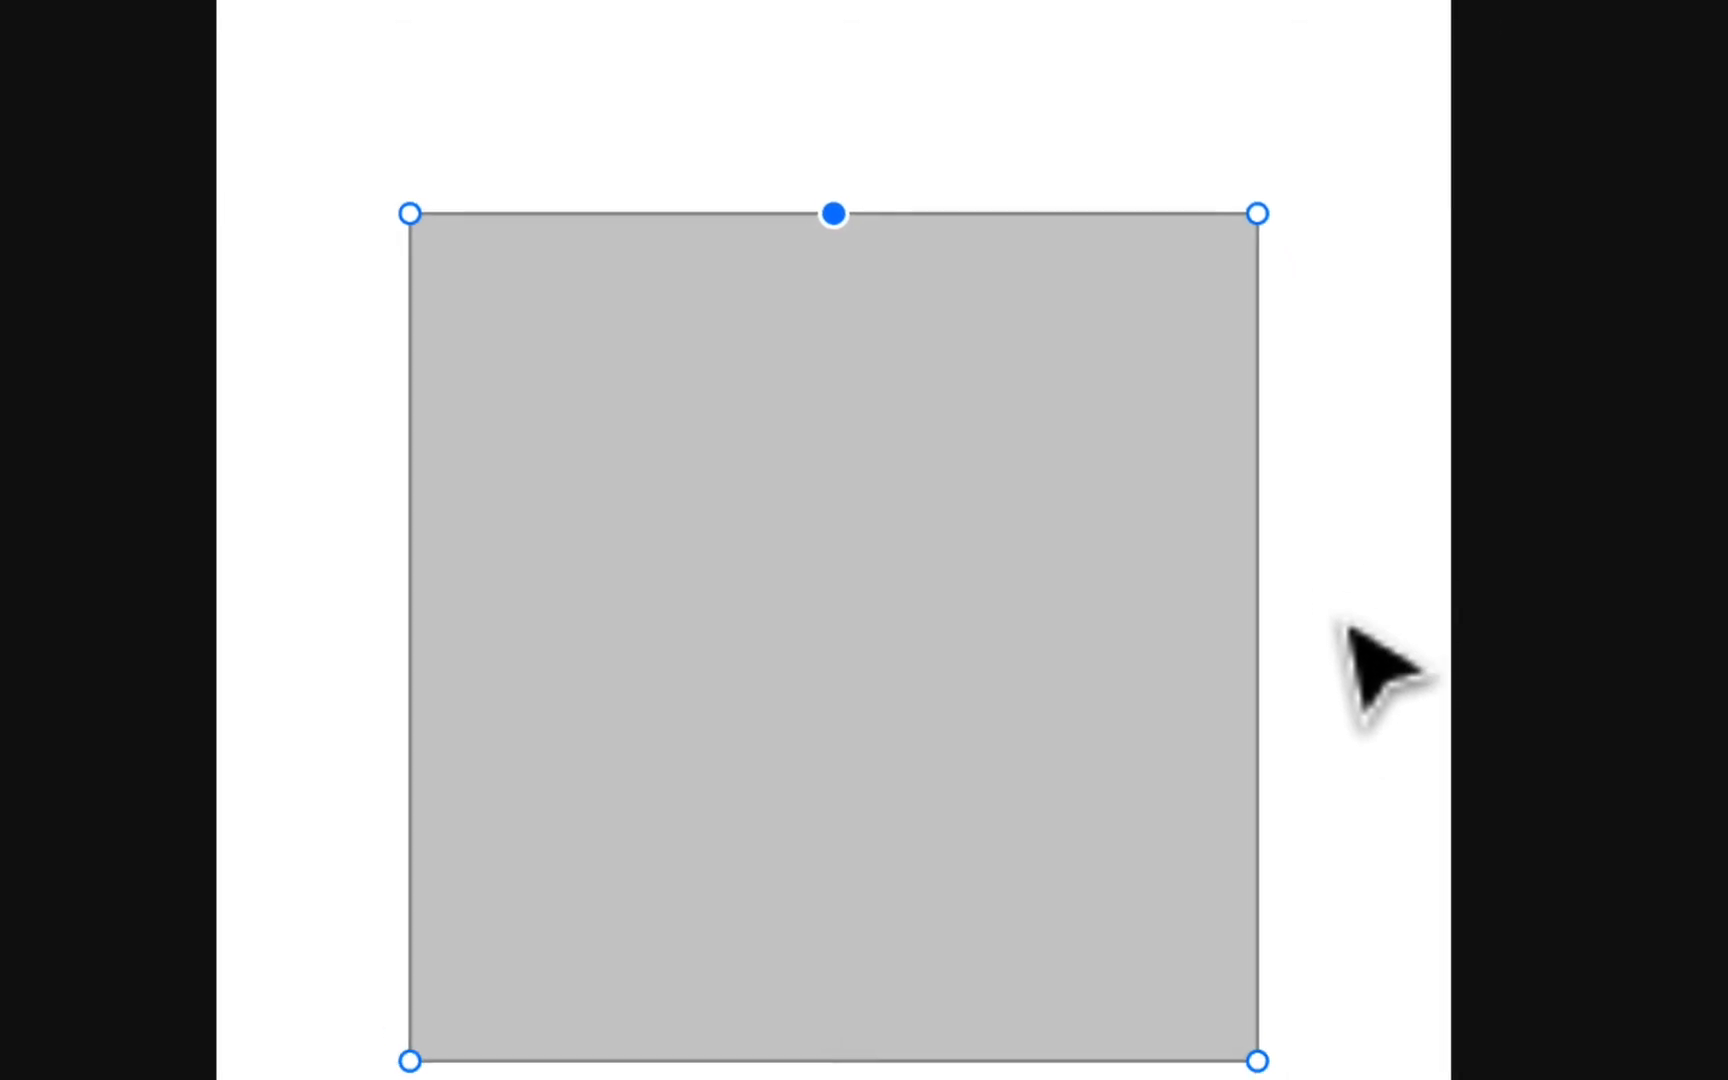
pyautogui.click(1228, 573)
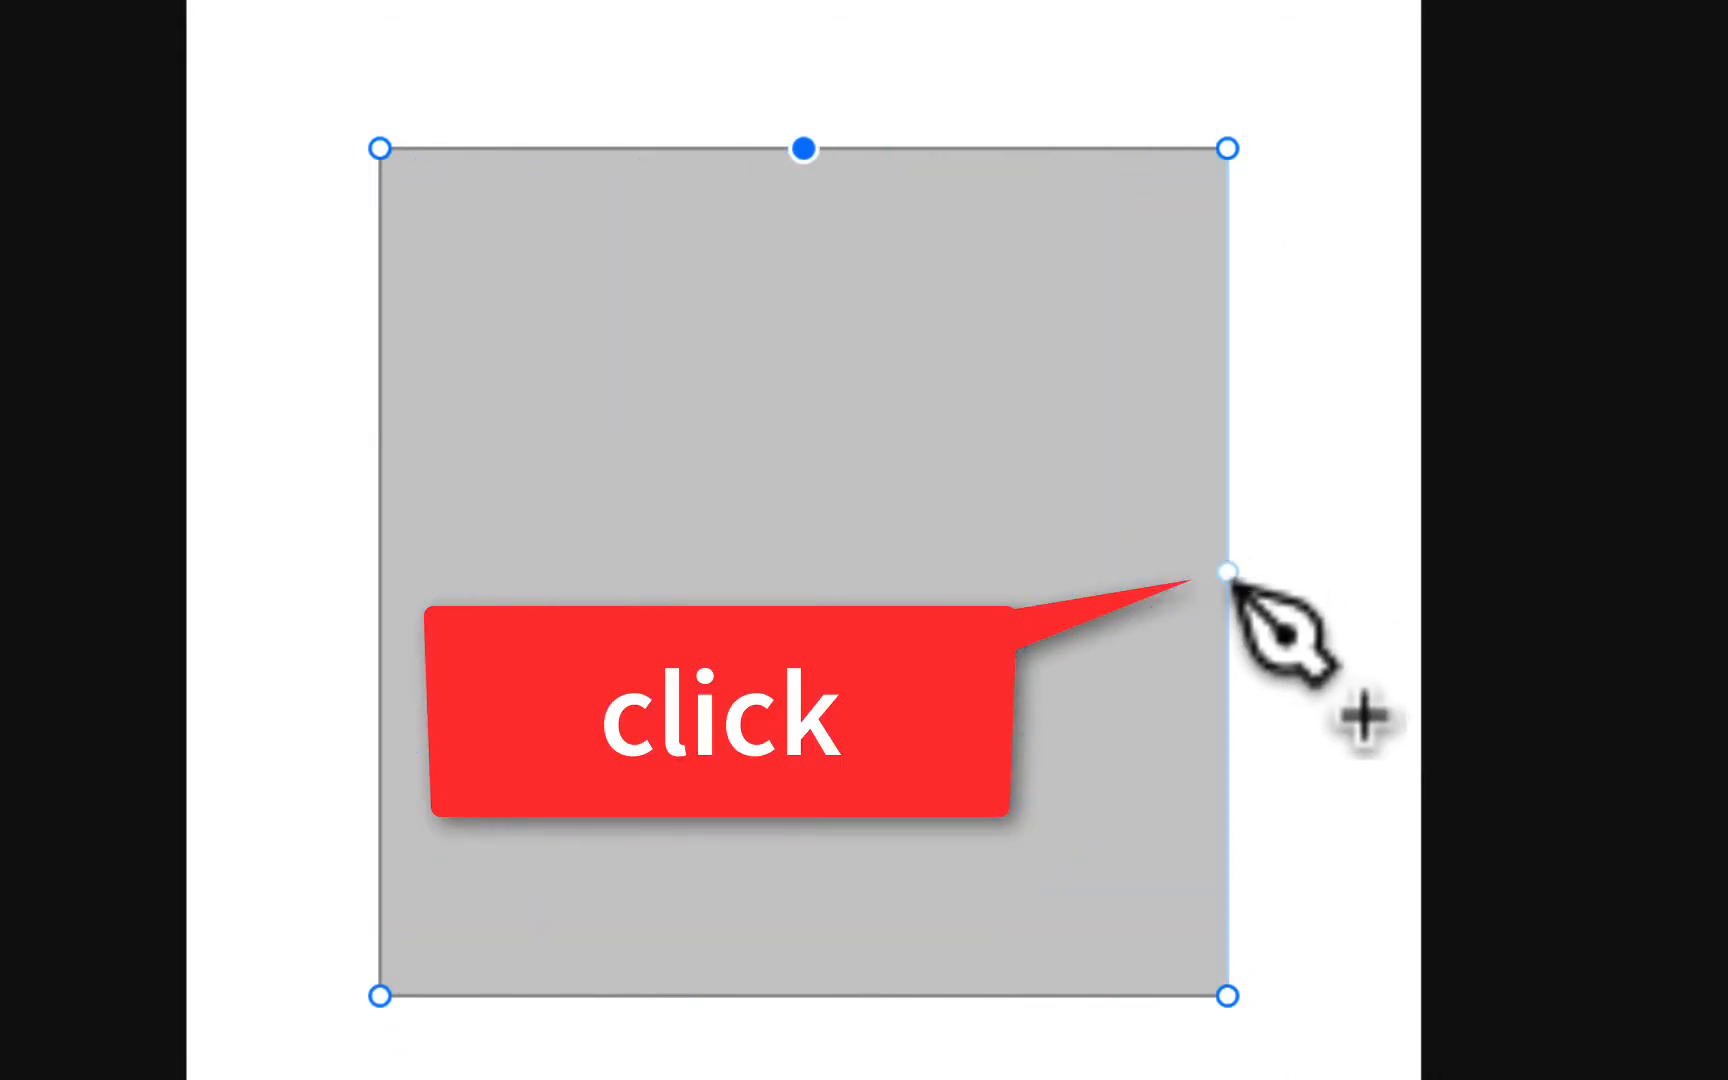
pyautogui.click(1228, 573)
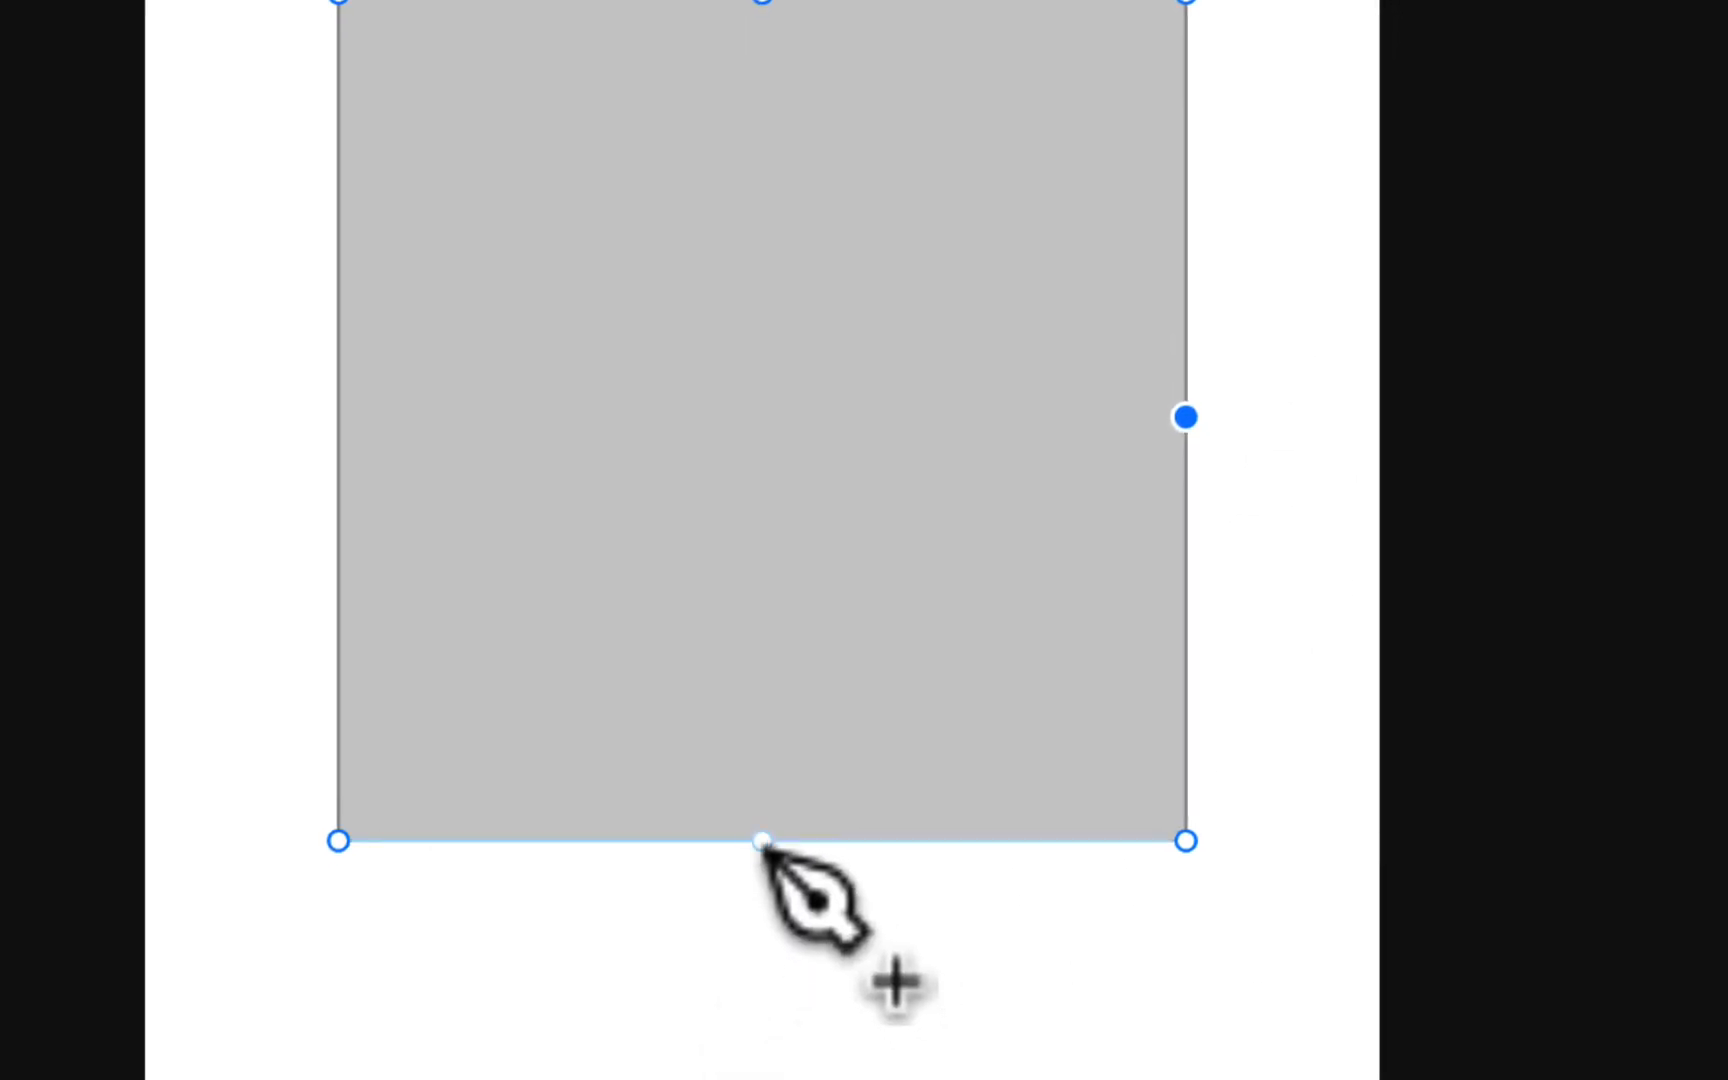
pyautogui.click(762, 842)
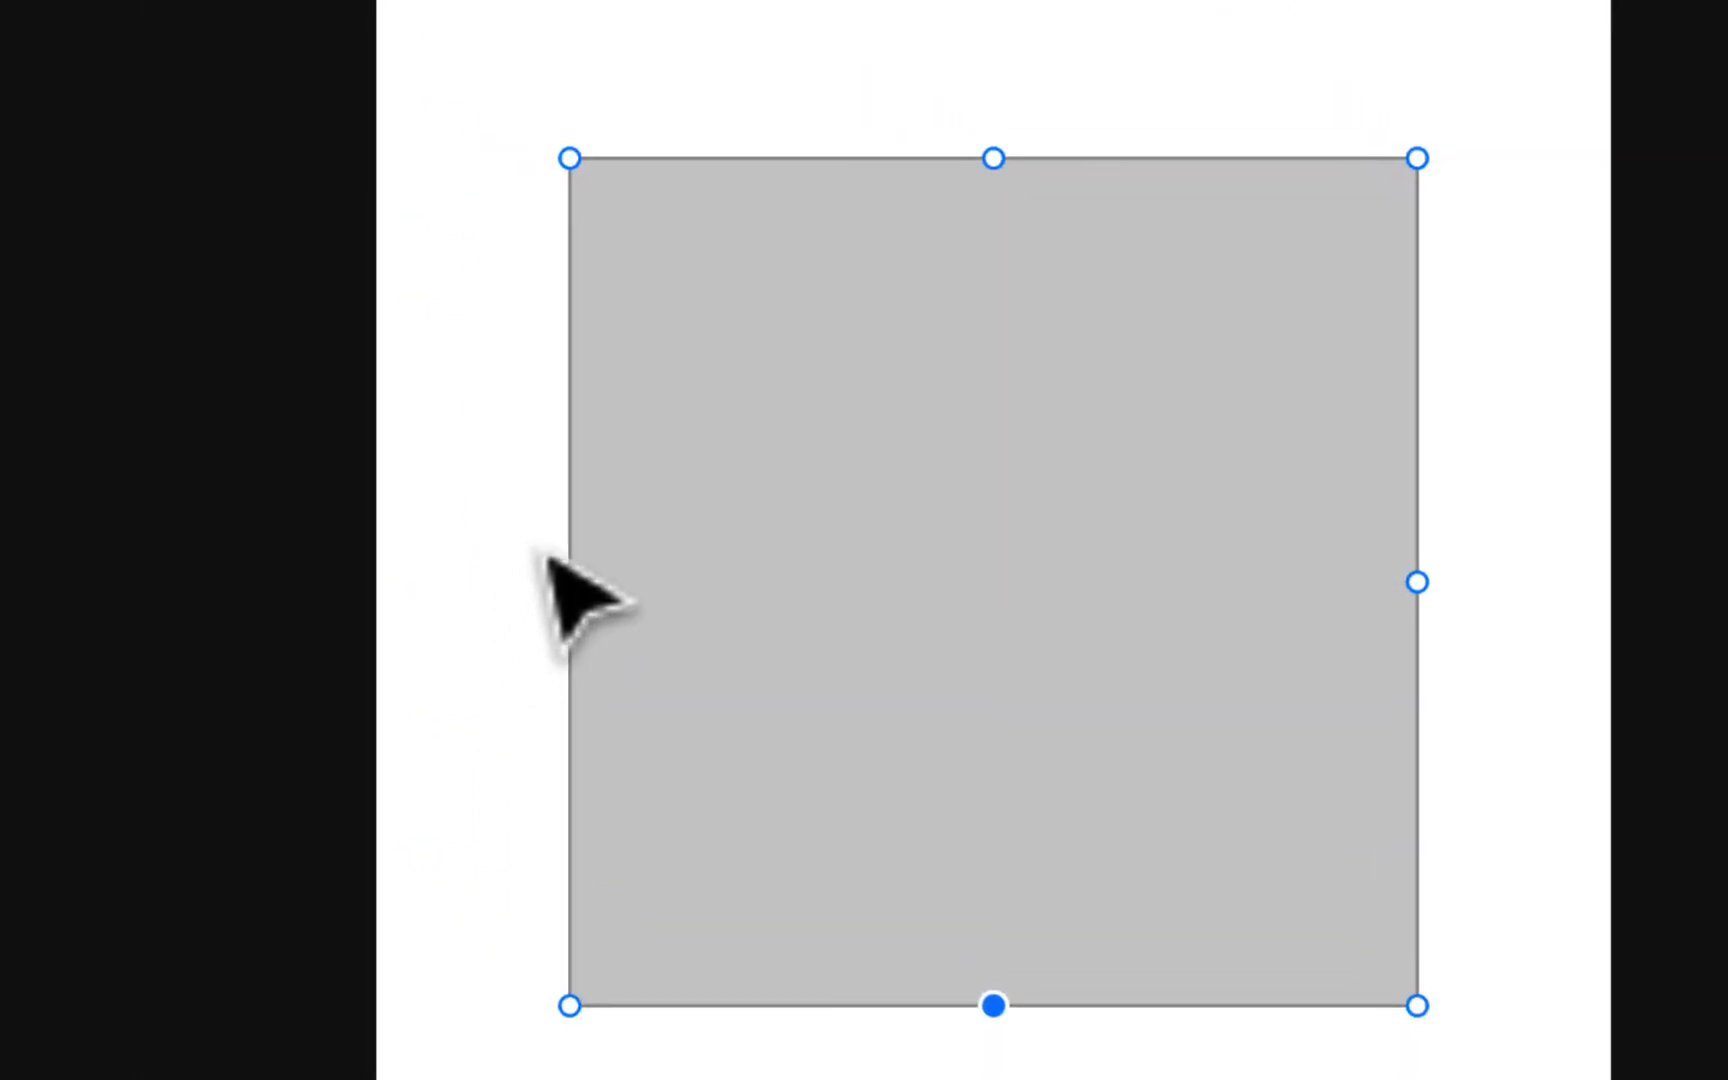
pyautogui.click(574, 598)
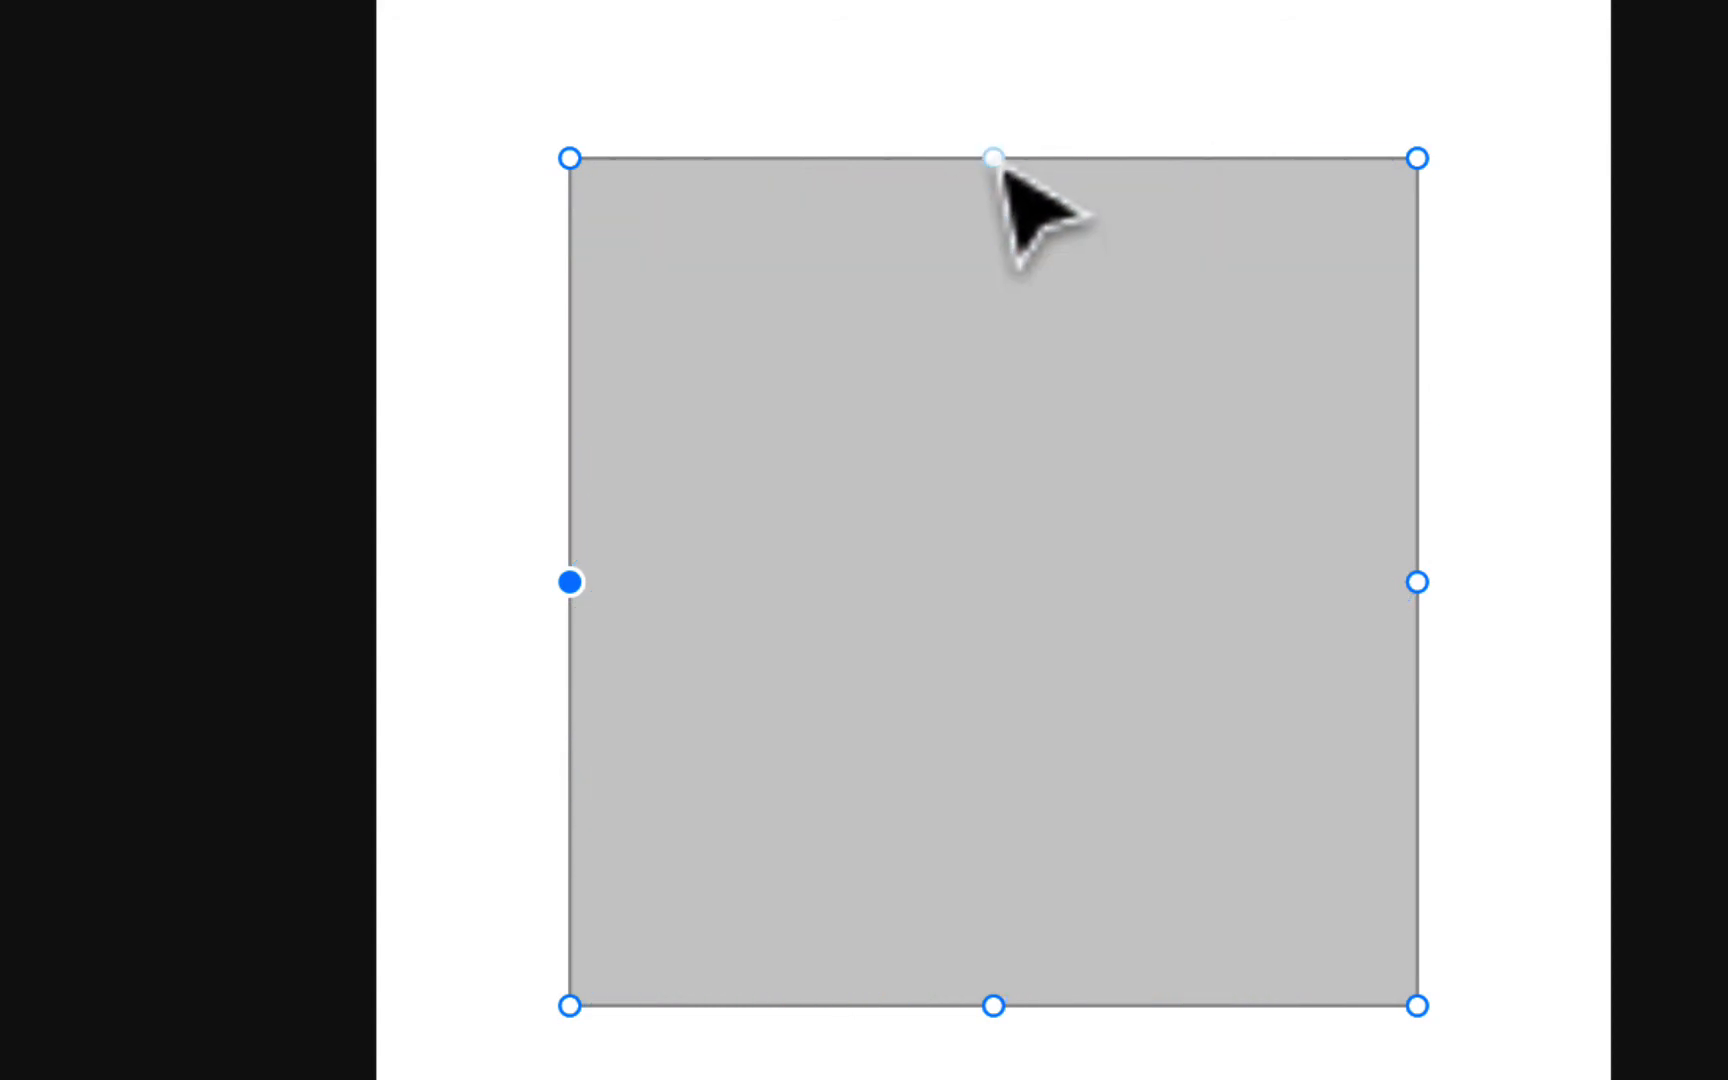
# Step: Move the four midpoint anchors inward toward the centre to turn the square into a four-pointed star
pyautogui.moveTo(1000, 166); pyautogui.dragTo(996, 458)
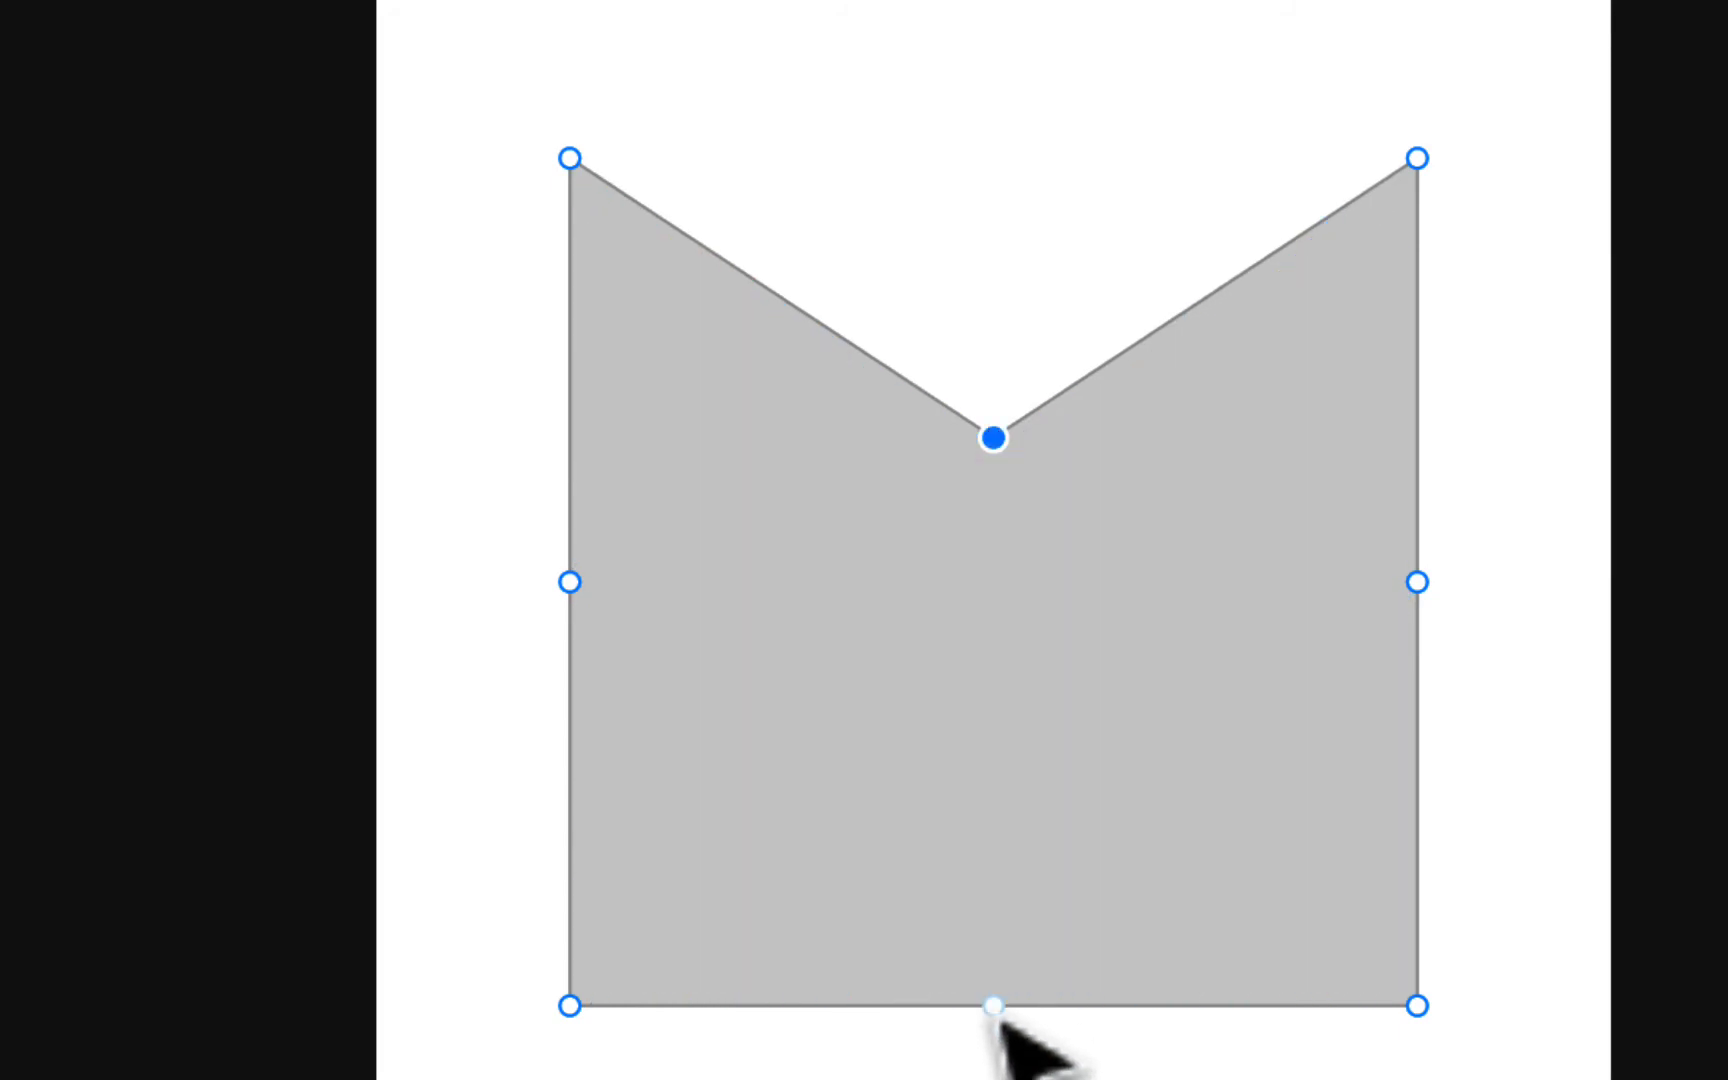
pyautogui.moveTo(995, 1008); pyautogui.dragTo(995, 742)
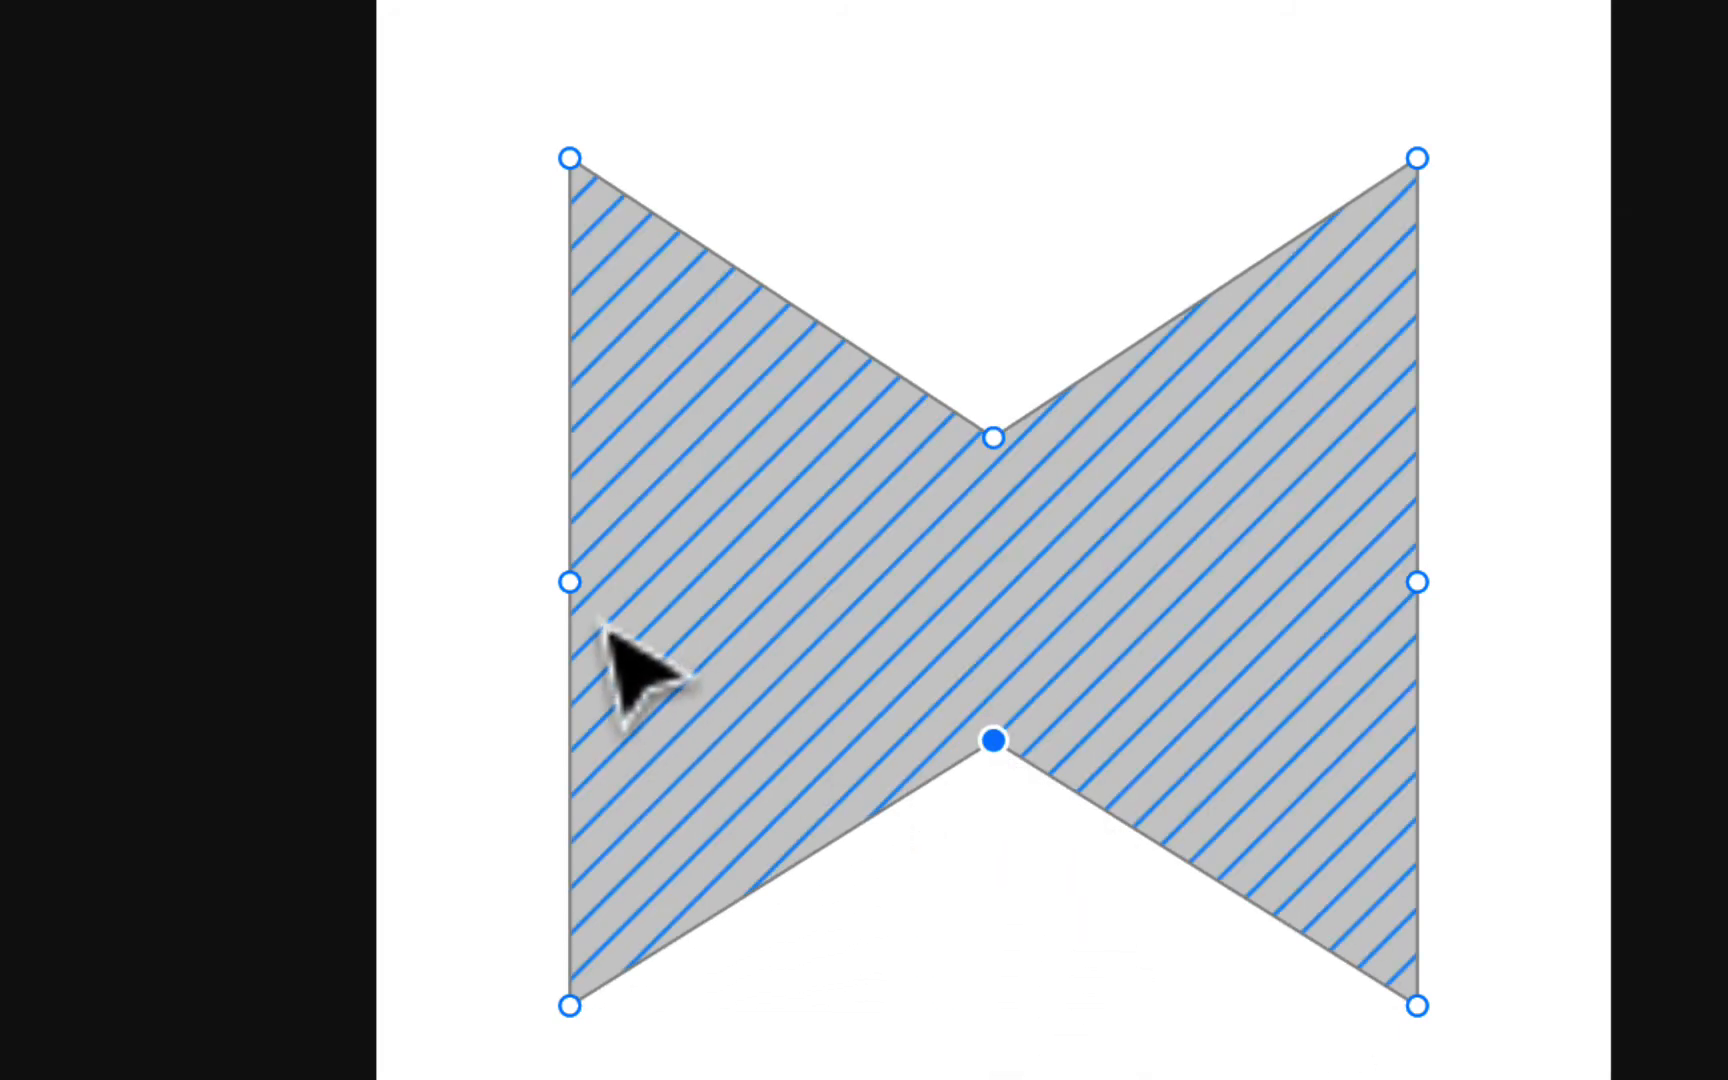
pyautogui.moveTo(584, 596); pyautogui.dragTo(853, 596)
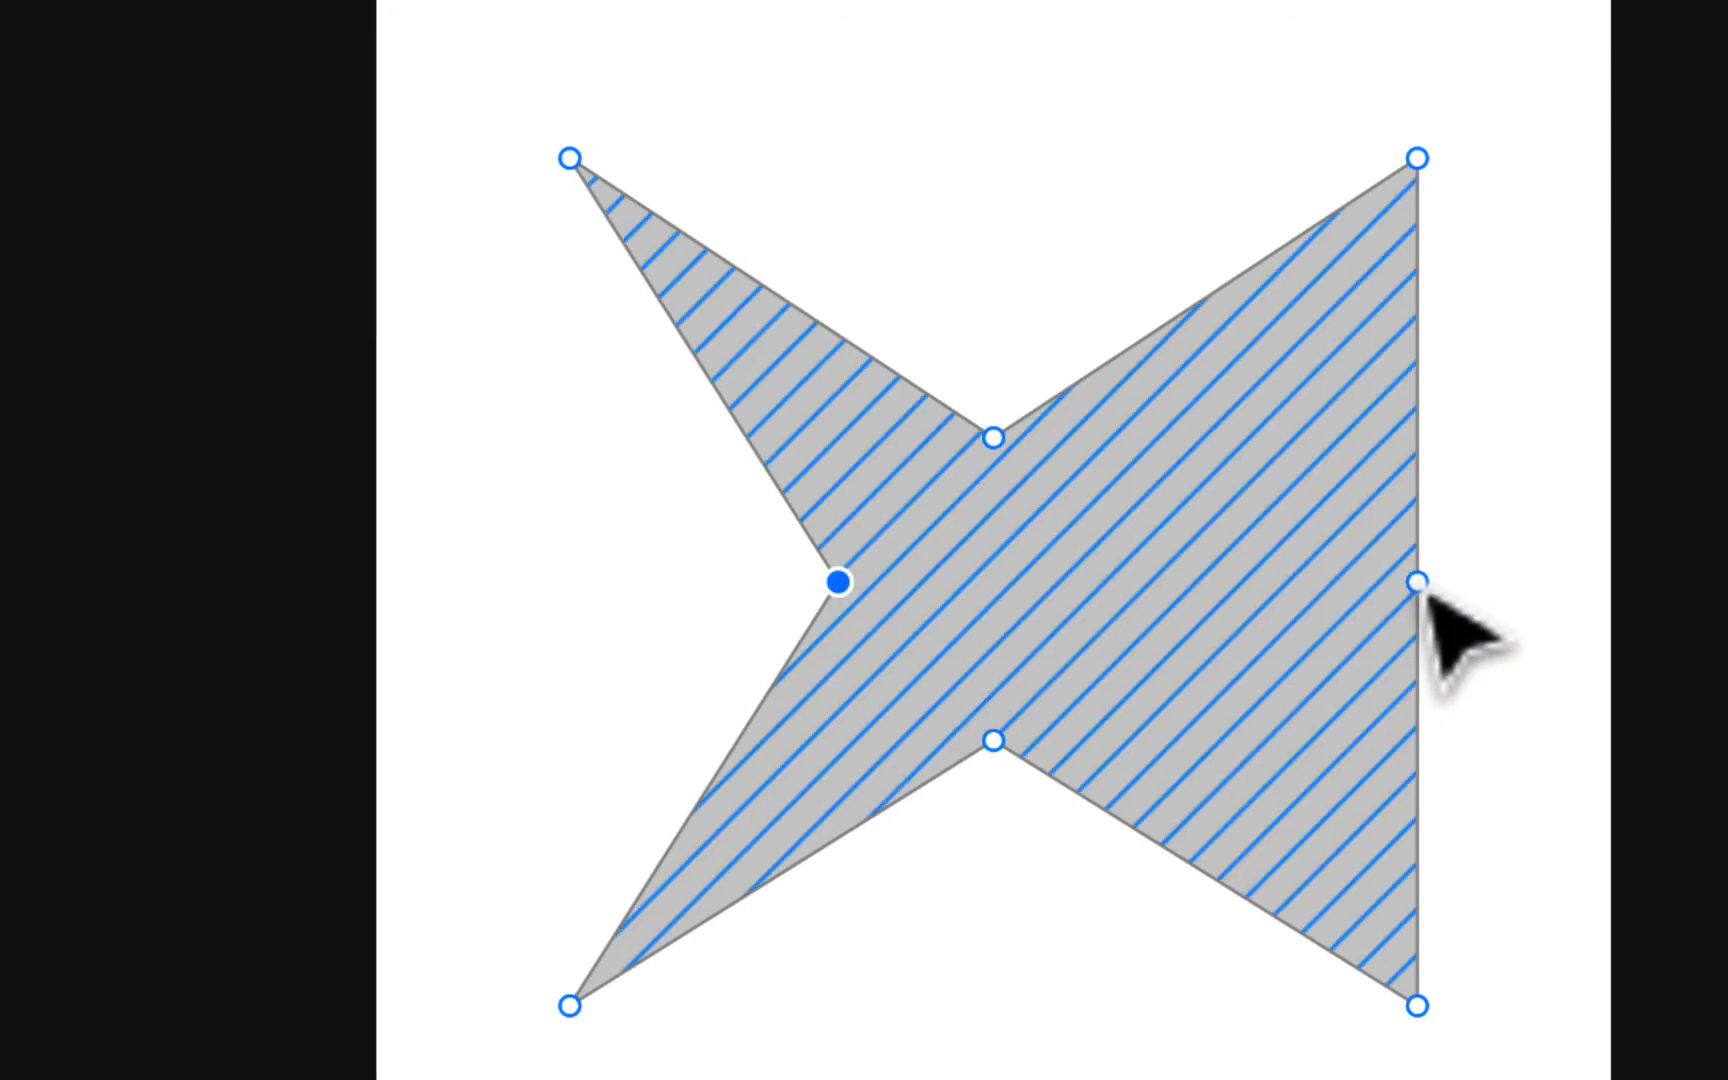
pyautogui.moveTo(1421, 592); pyautogui.dragTo(1264, 595)
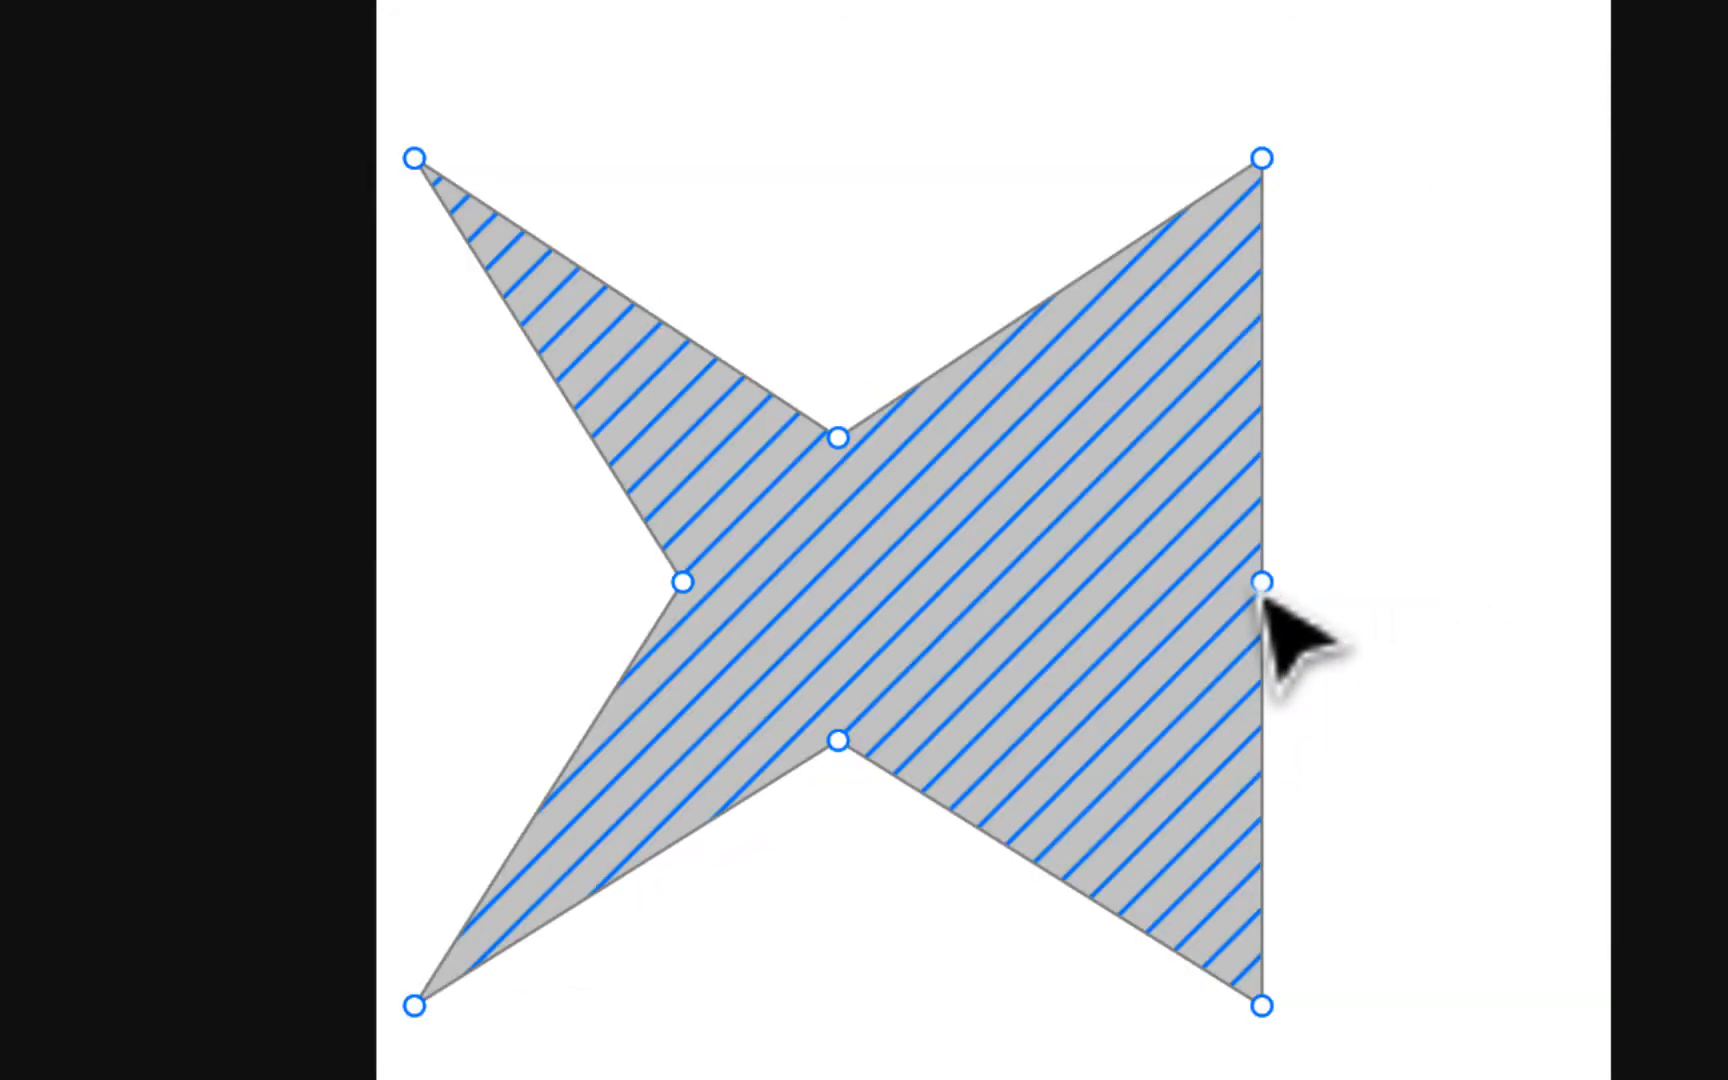
pyautogui.press('super+z')
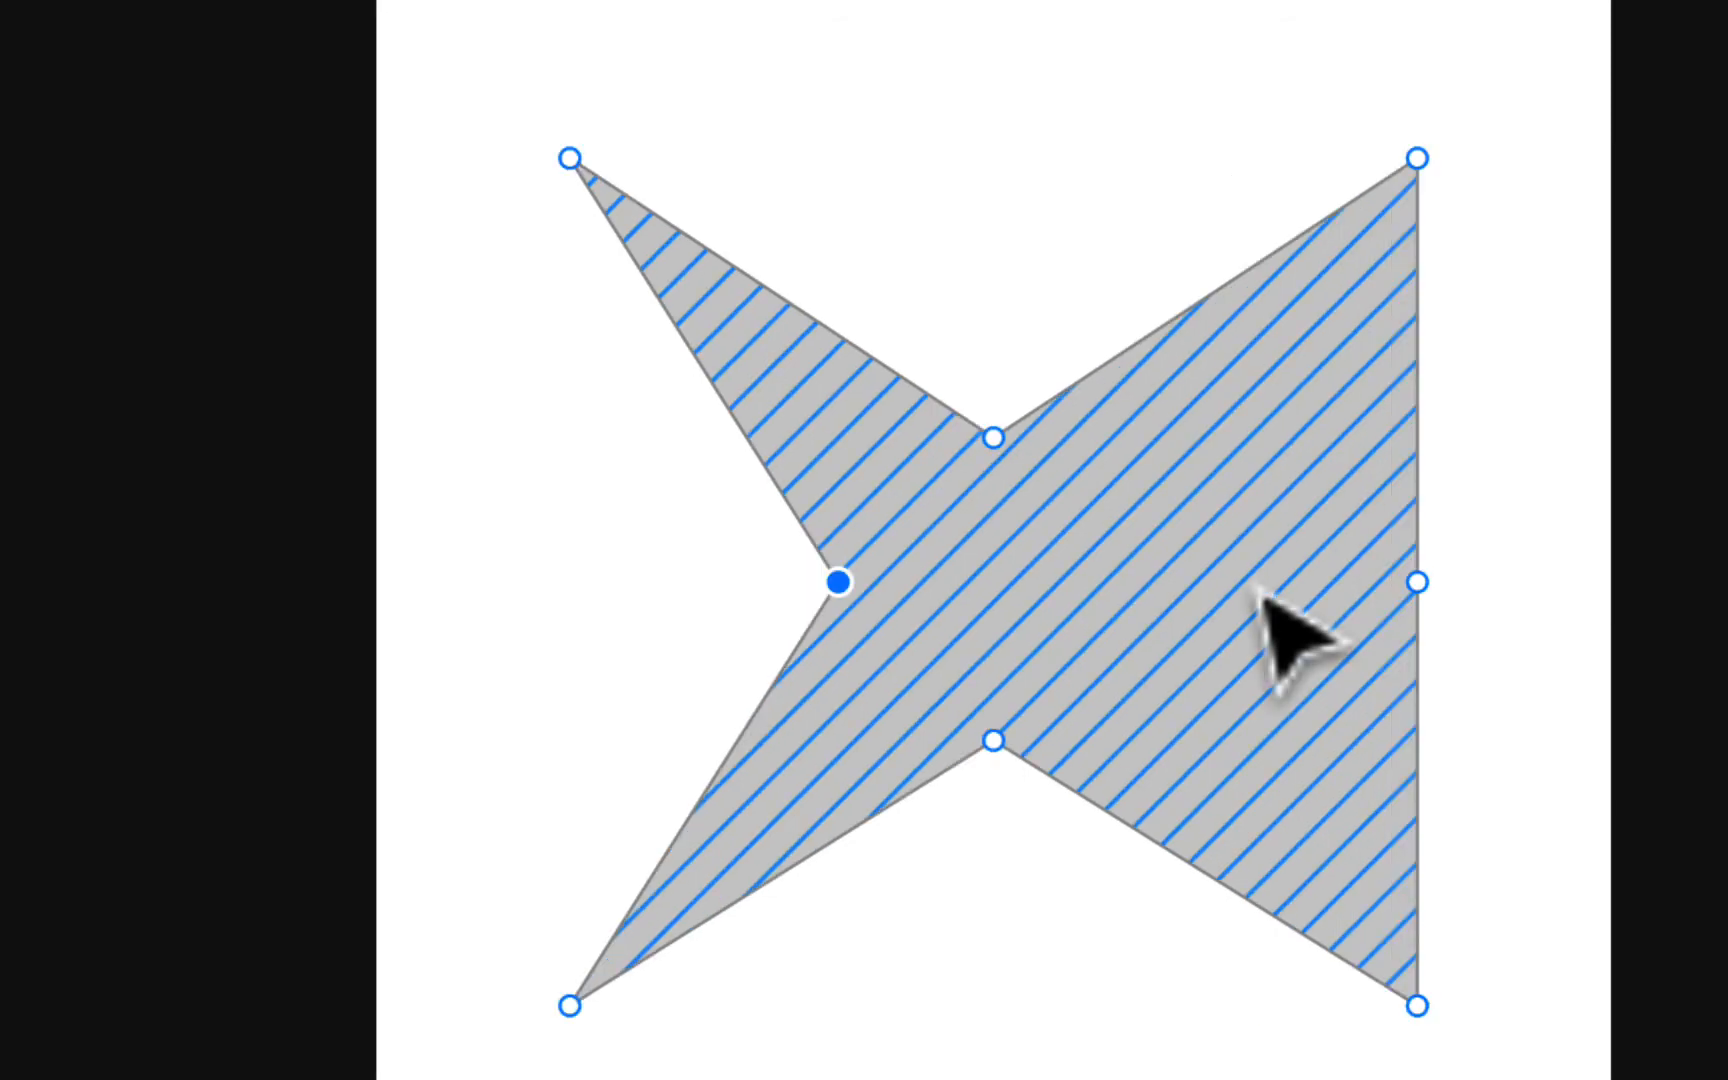
pyautogui.moveTo(1419, 584); pyautogui.dragTo(1110, 586)
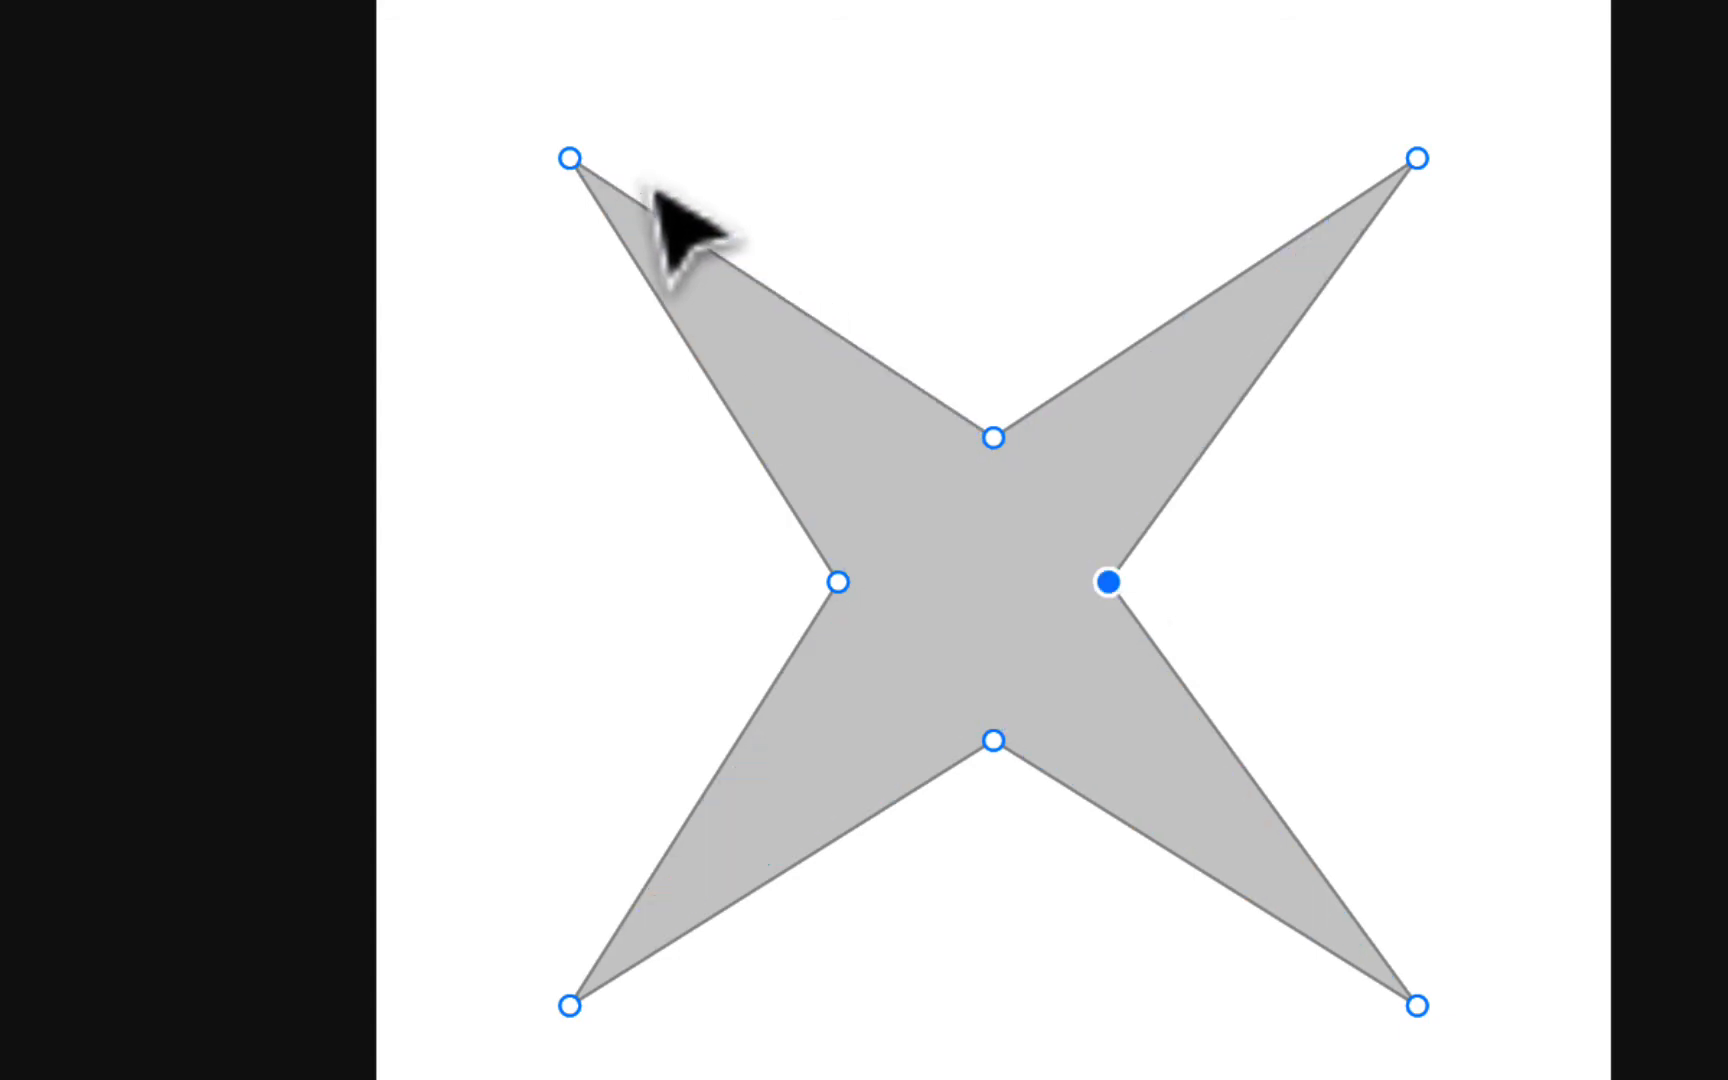
pyautogui.click(704, 370)
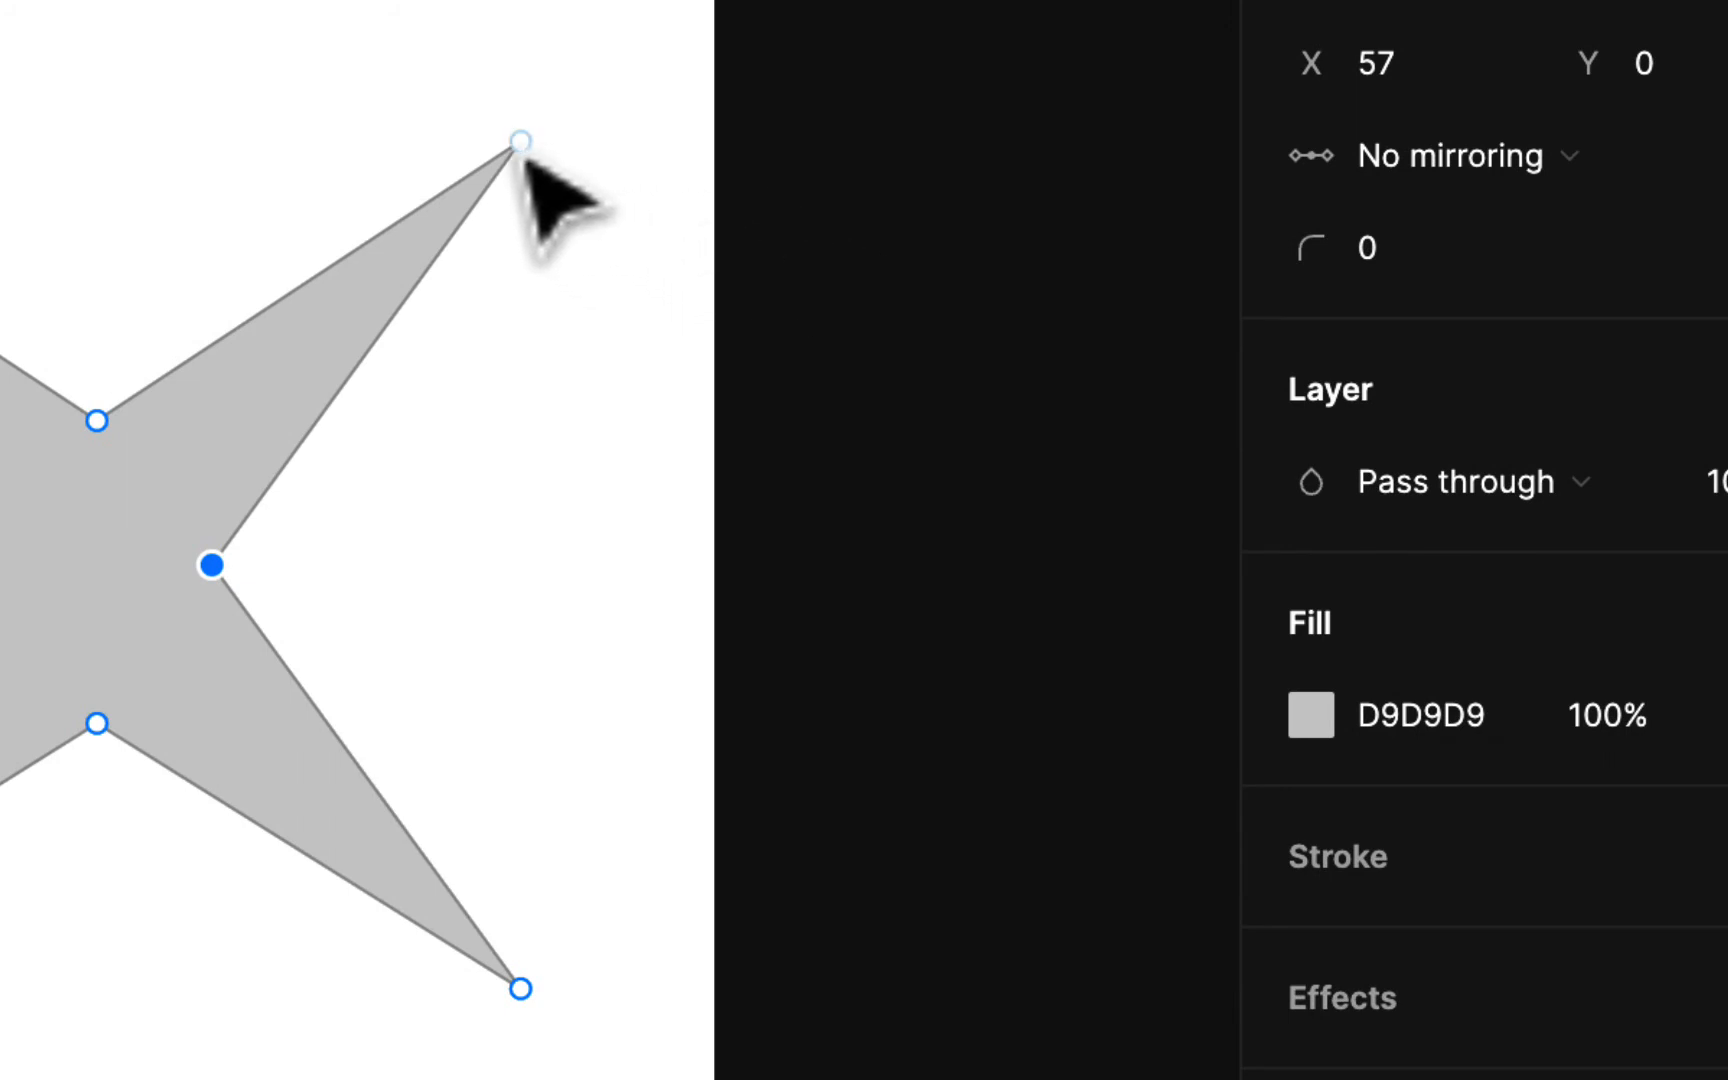
# Step: Bend the star's upper-left tip into a rounded petal with the Bend tool, giving it long mirrored handles
pyautogui.click(520, 145)
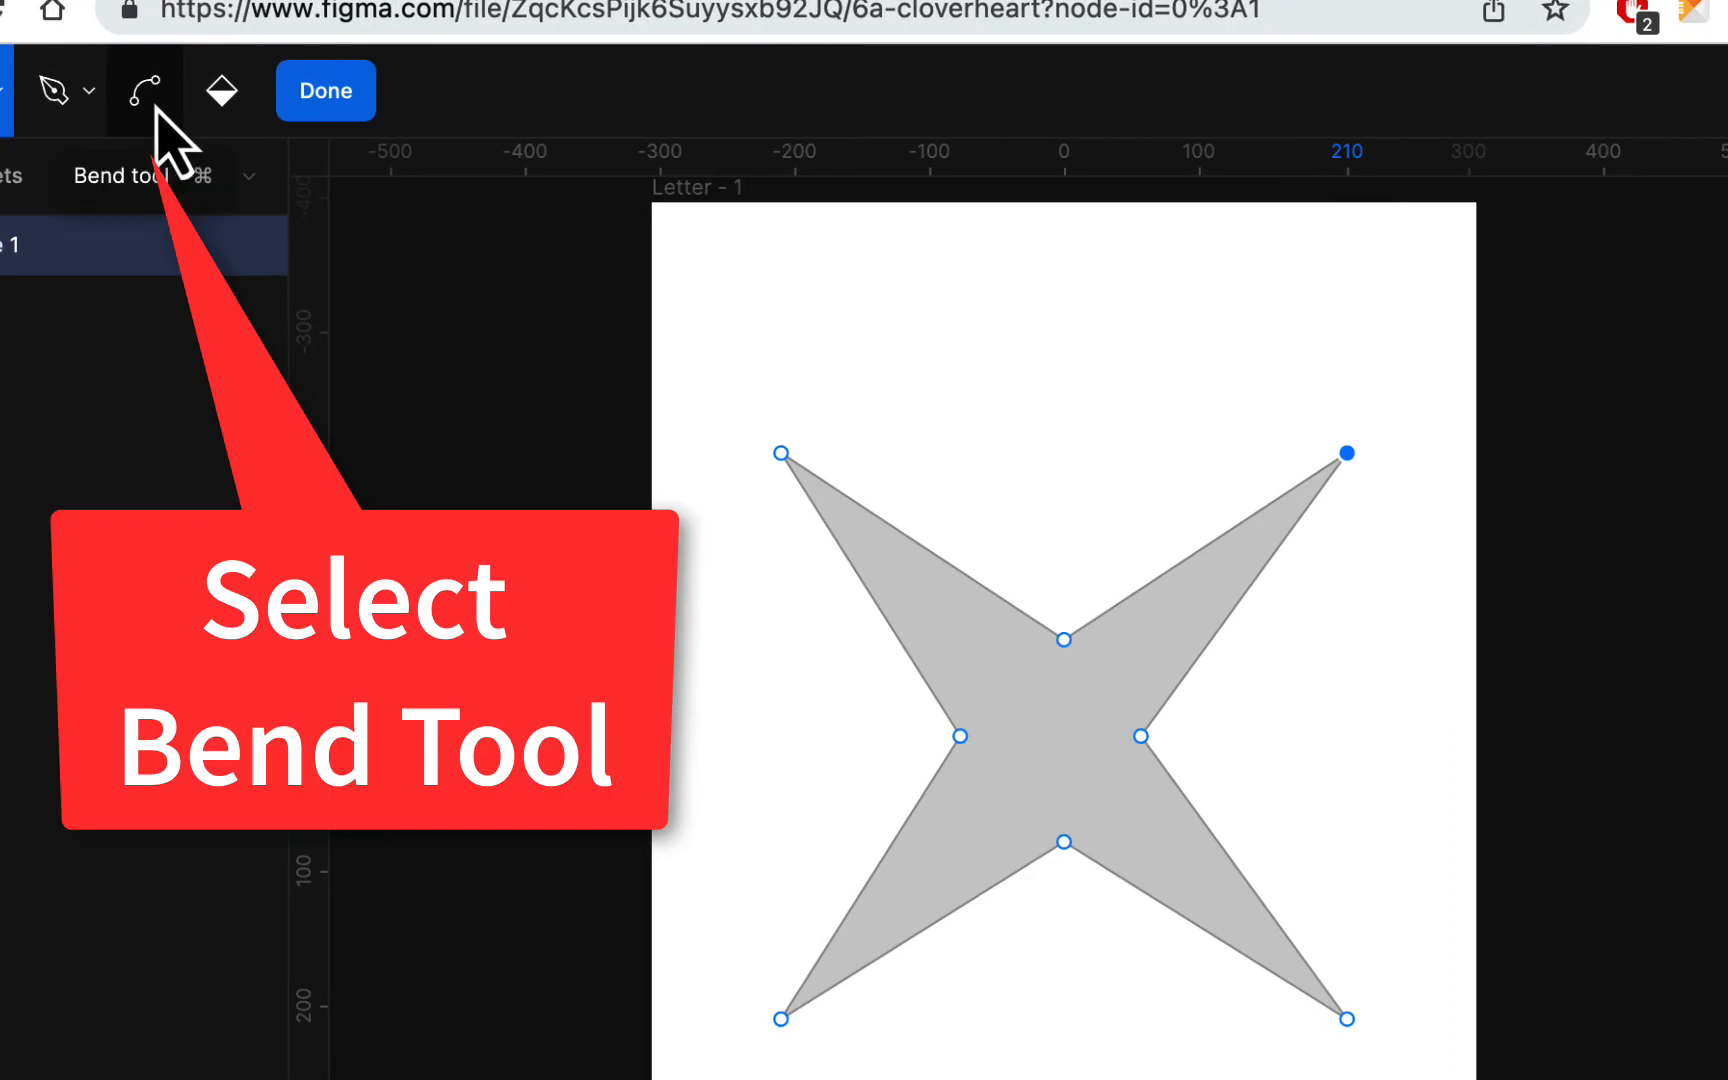
pyautogui.click(148, 92)
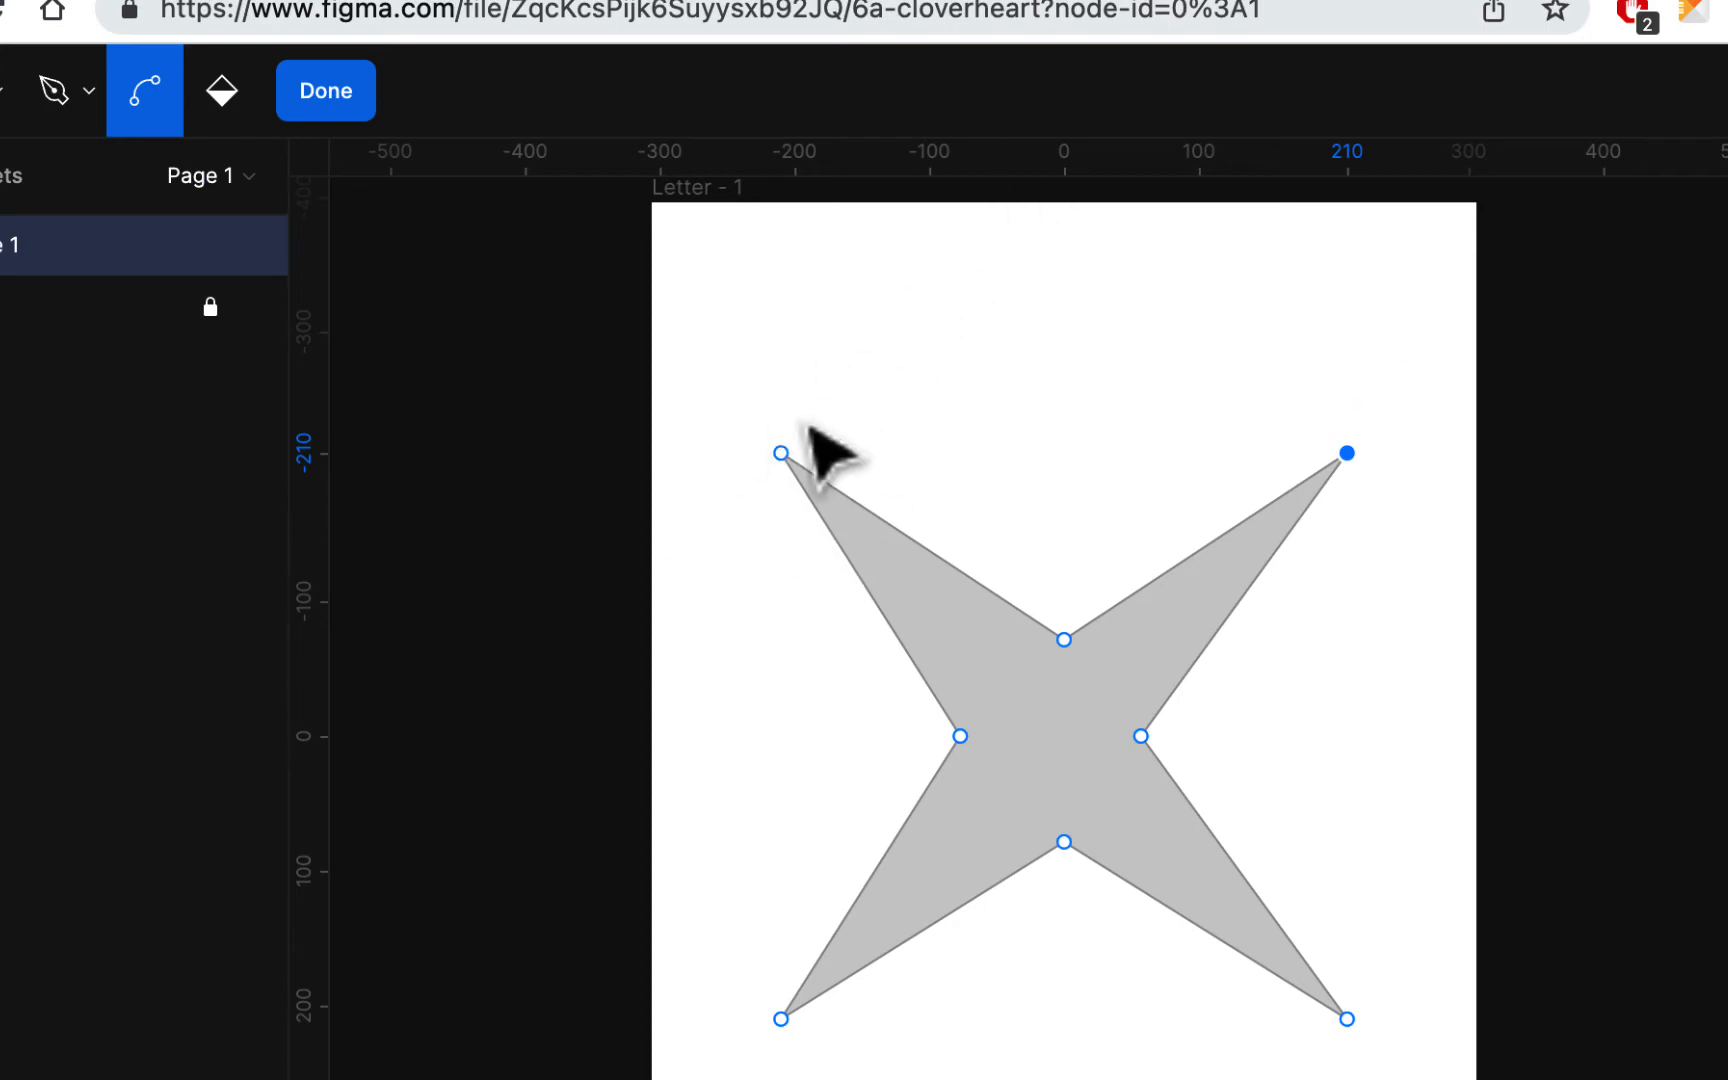
pyautogui.moveTo(781, 453); pyautogui.dragTo(1026, 244)
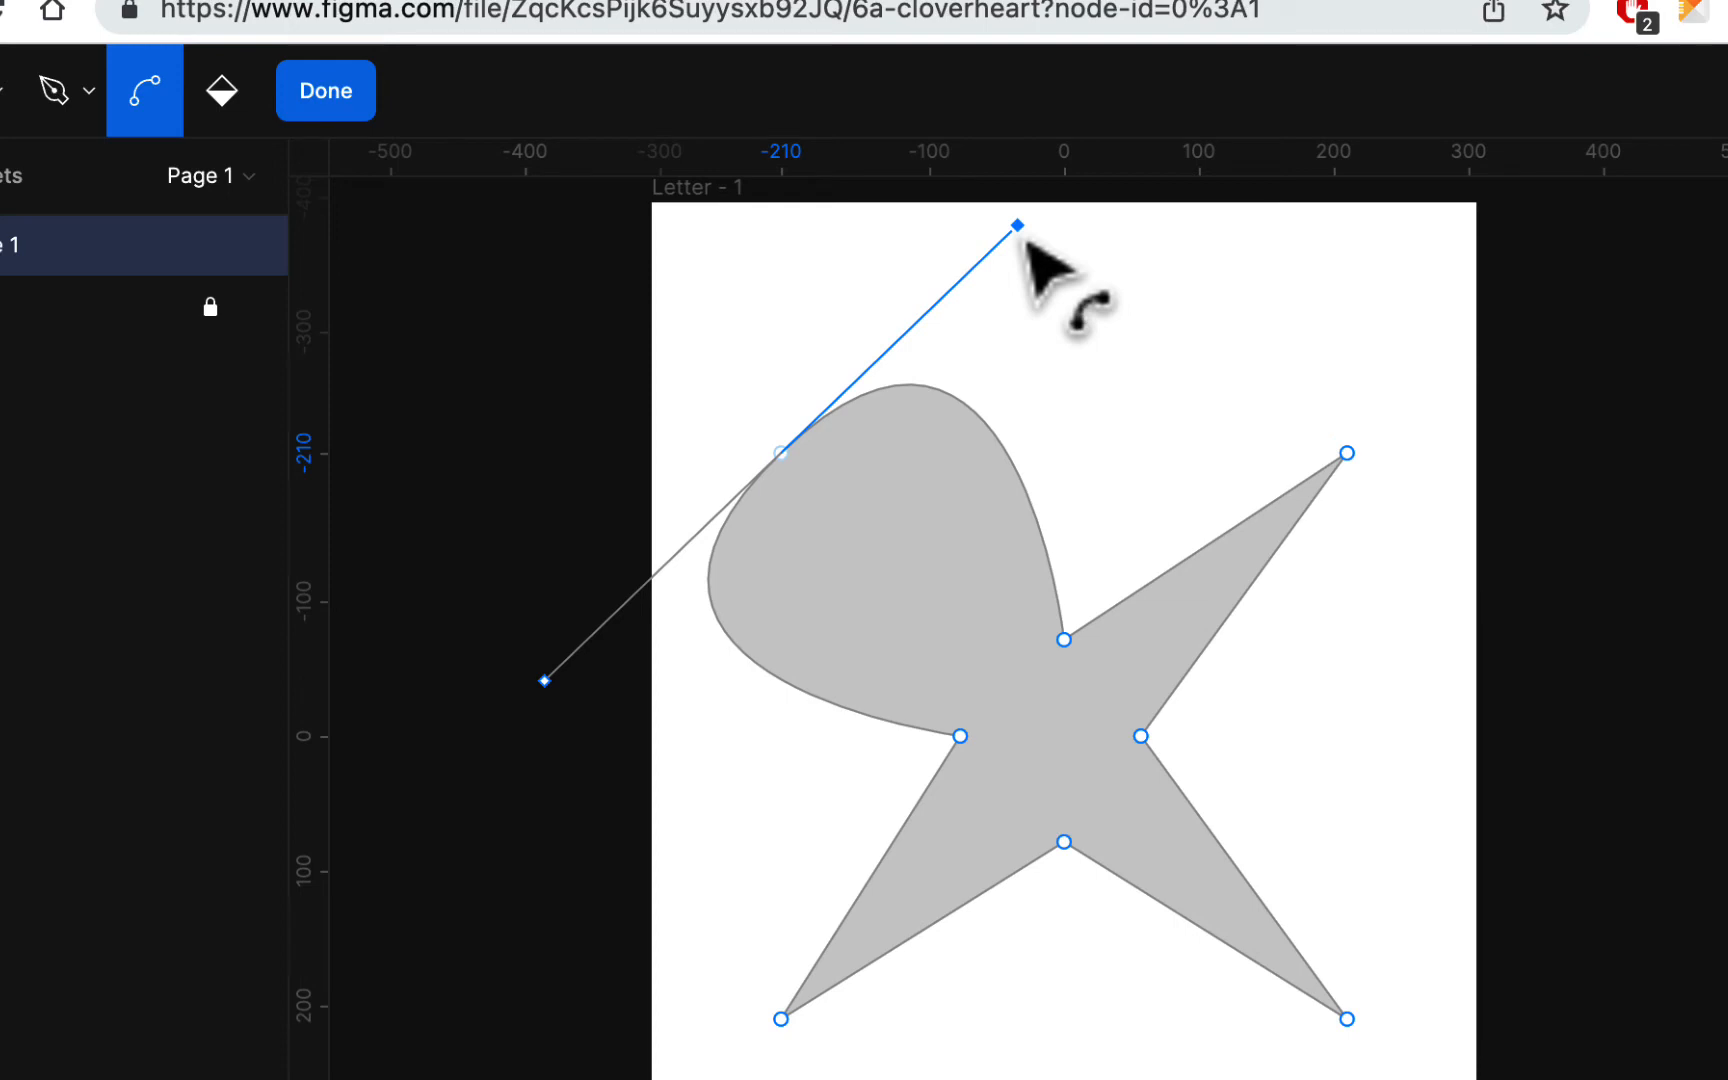
pyautogui.moveTo(1027, 240)
pyautogui.mouseDown()
pyautogui.moveTo(1044, 248)
pyautogui.moveTo(1012, 226)
pyautogui.moveTo(1043, 218)
pyautogui.moveTo(1049, 243)
pyautogui.moveTo(1026, 212)
pyautogui.moveTo(992, 265)
pyautogui.moveTo(1034, 224)
pyautogui.moveTo(1061, 282)
pyautogui.moveTo(980, 235)
pyautogui.moveTo(1033, 270)
pyautogui.moveTo(1013, 276)
pyautogui.moveTo(1036, 322)
pyautogui.moveTo(962, 230)
pyautogui.moveTo(1029, 215)
pyautogui.mouseUp()
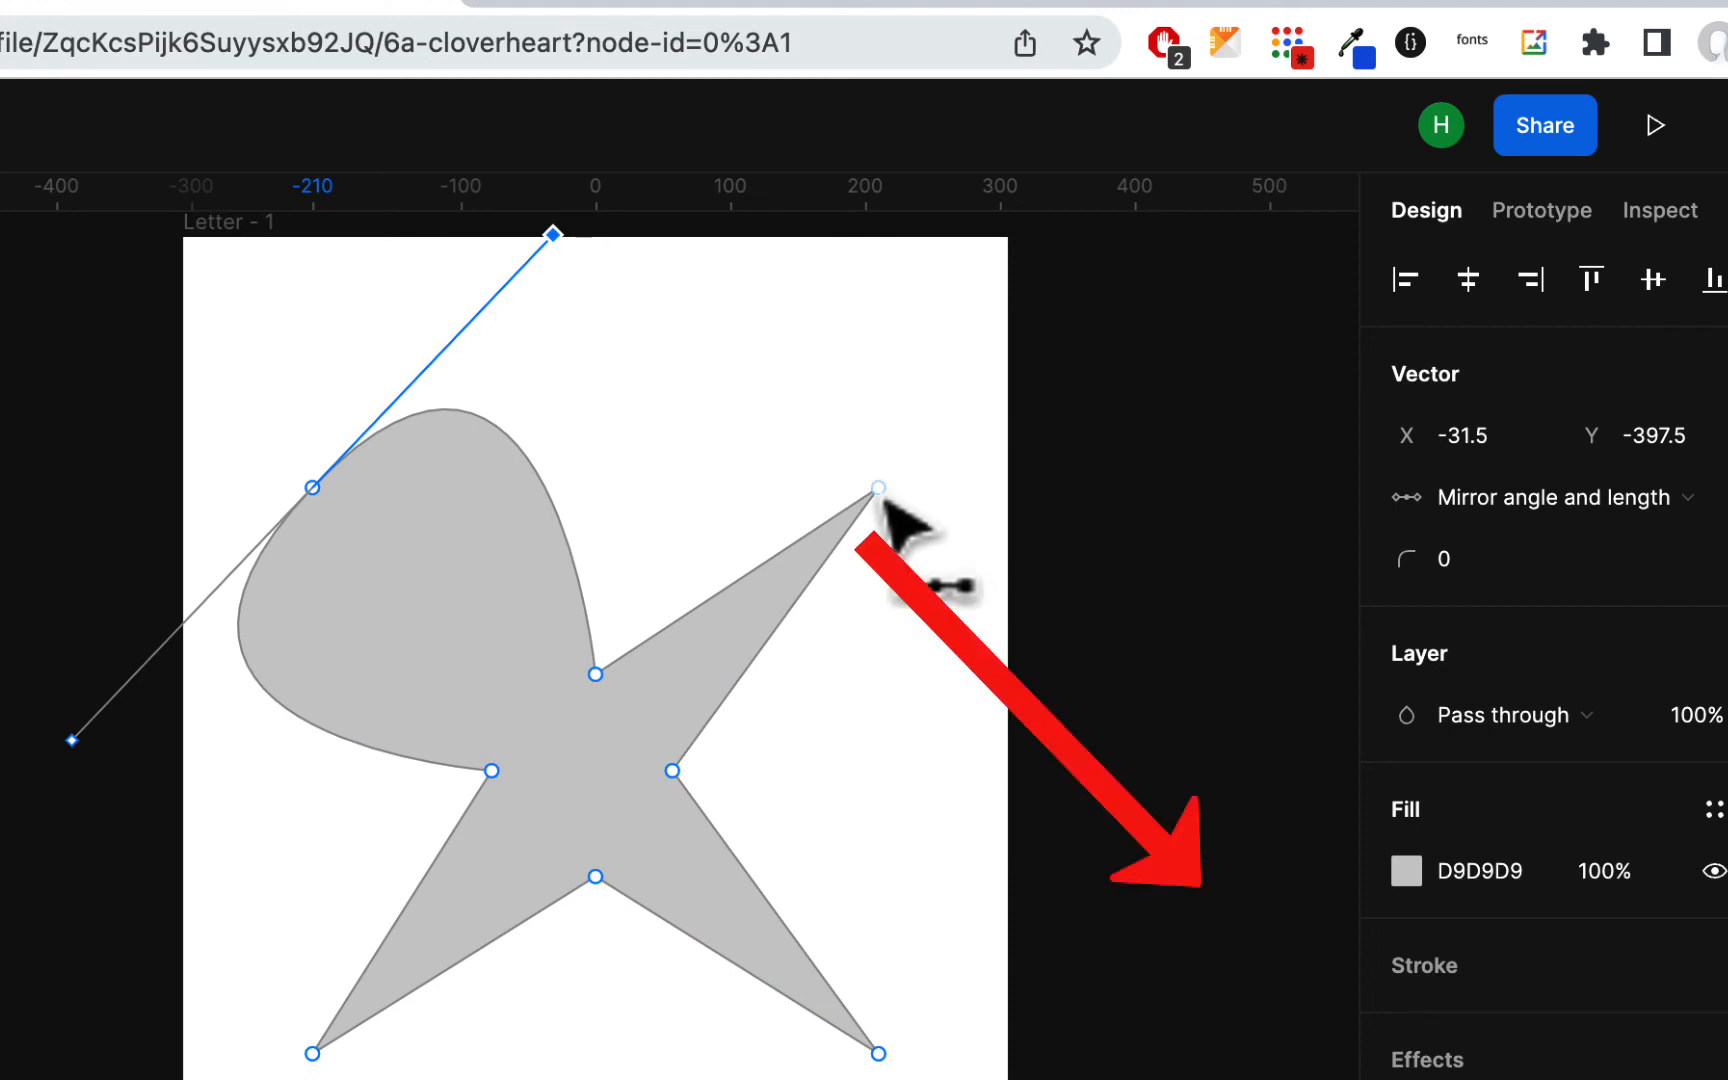
# Step: Bend the star's three remaining tips into rounded petals matching the first and leave Edit Object mode
pyautogui.moveTo(879, 492)
pyautogui.mouseDown()
pyautogui.moveTo(1108, 768)
pyautogui.moveTo(1066, 712)
pyautogui.moveTo(980, 926)
pyautogui.moveTo(920, 947)
pyautogui.moveTo(908, 980)
pyautogui.mouseUp()
pyautogui.click(1104, 776)
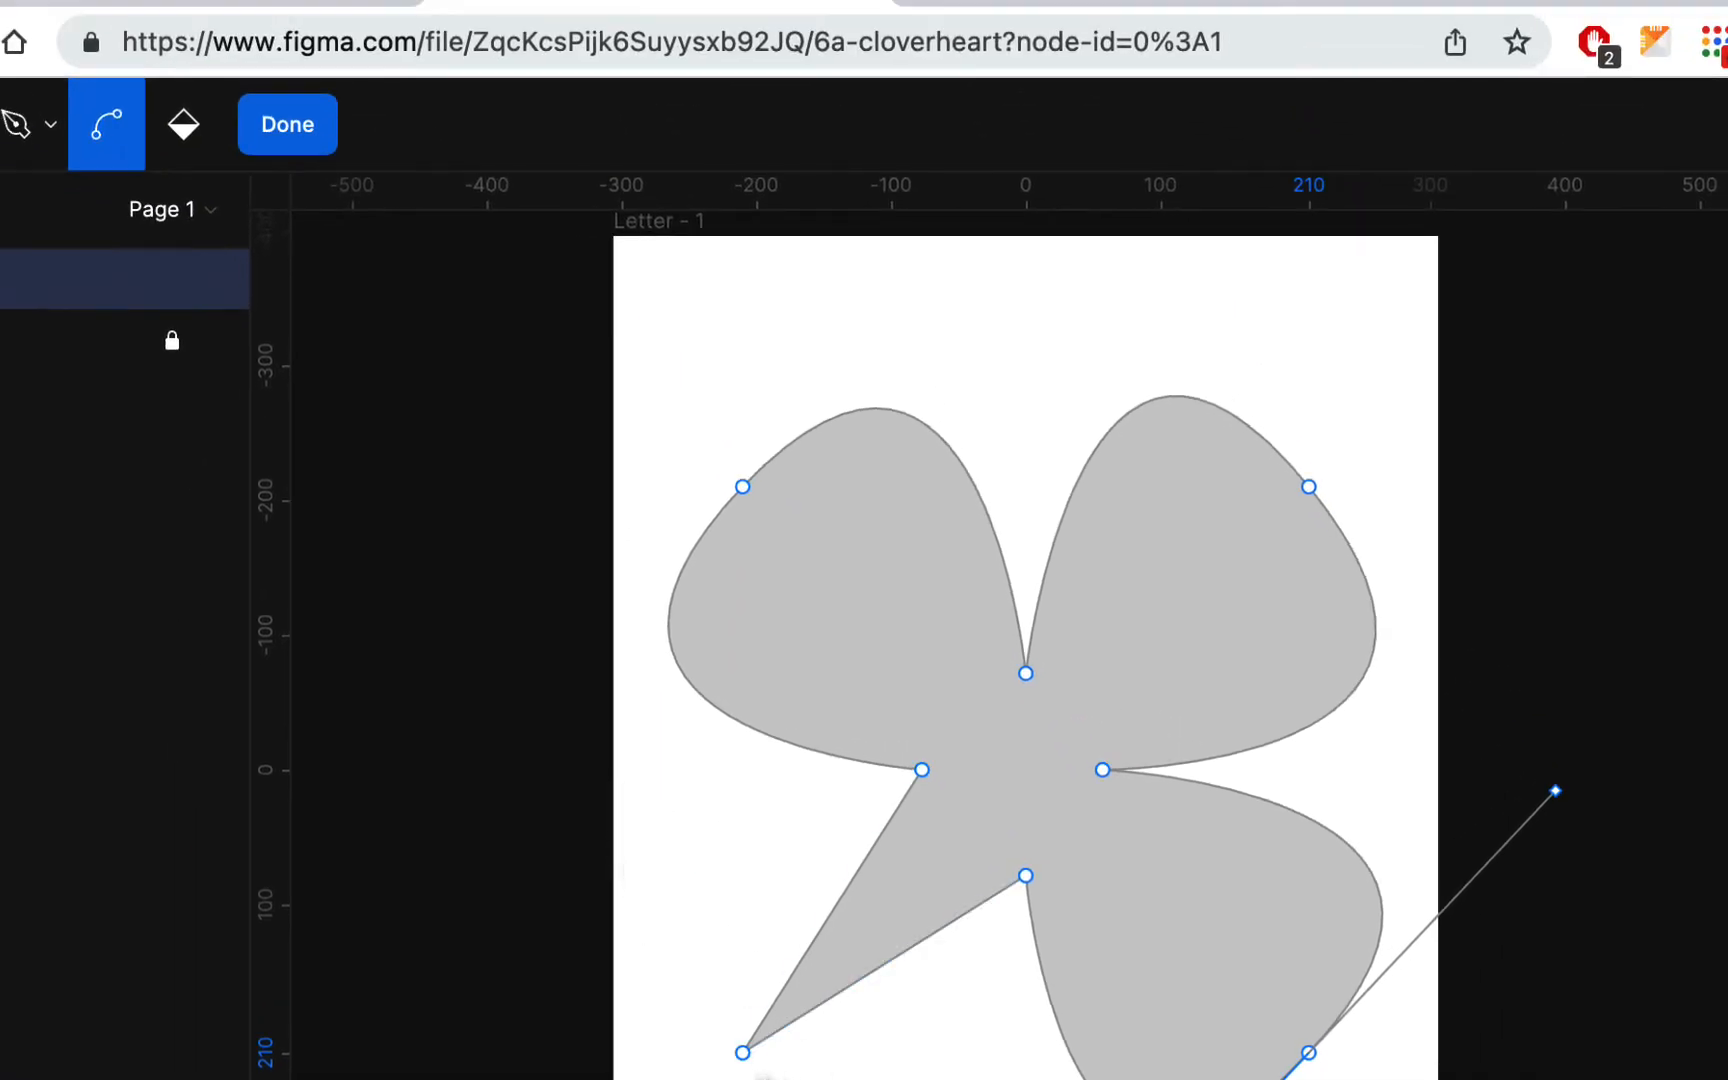
pyautogui.moveTo(742, 1052); pyautogui.dragTo(619, 914)
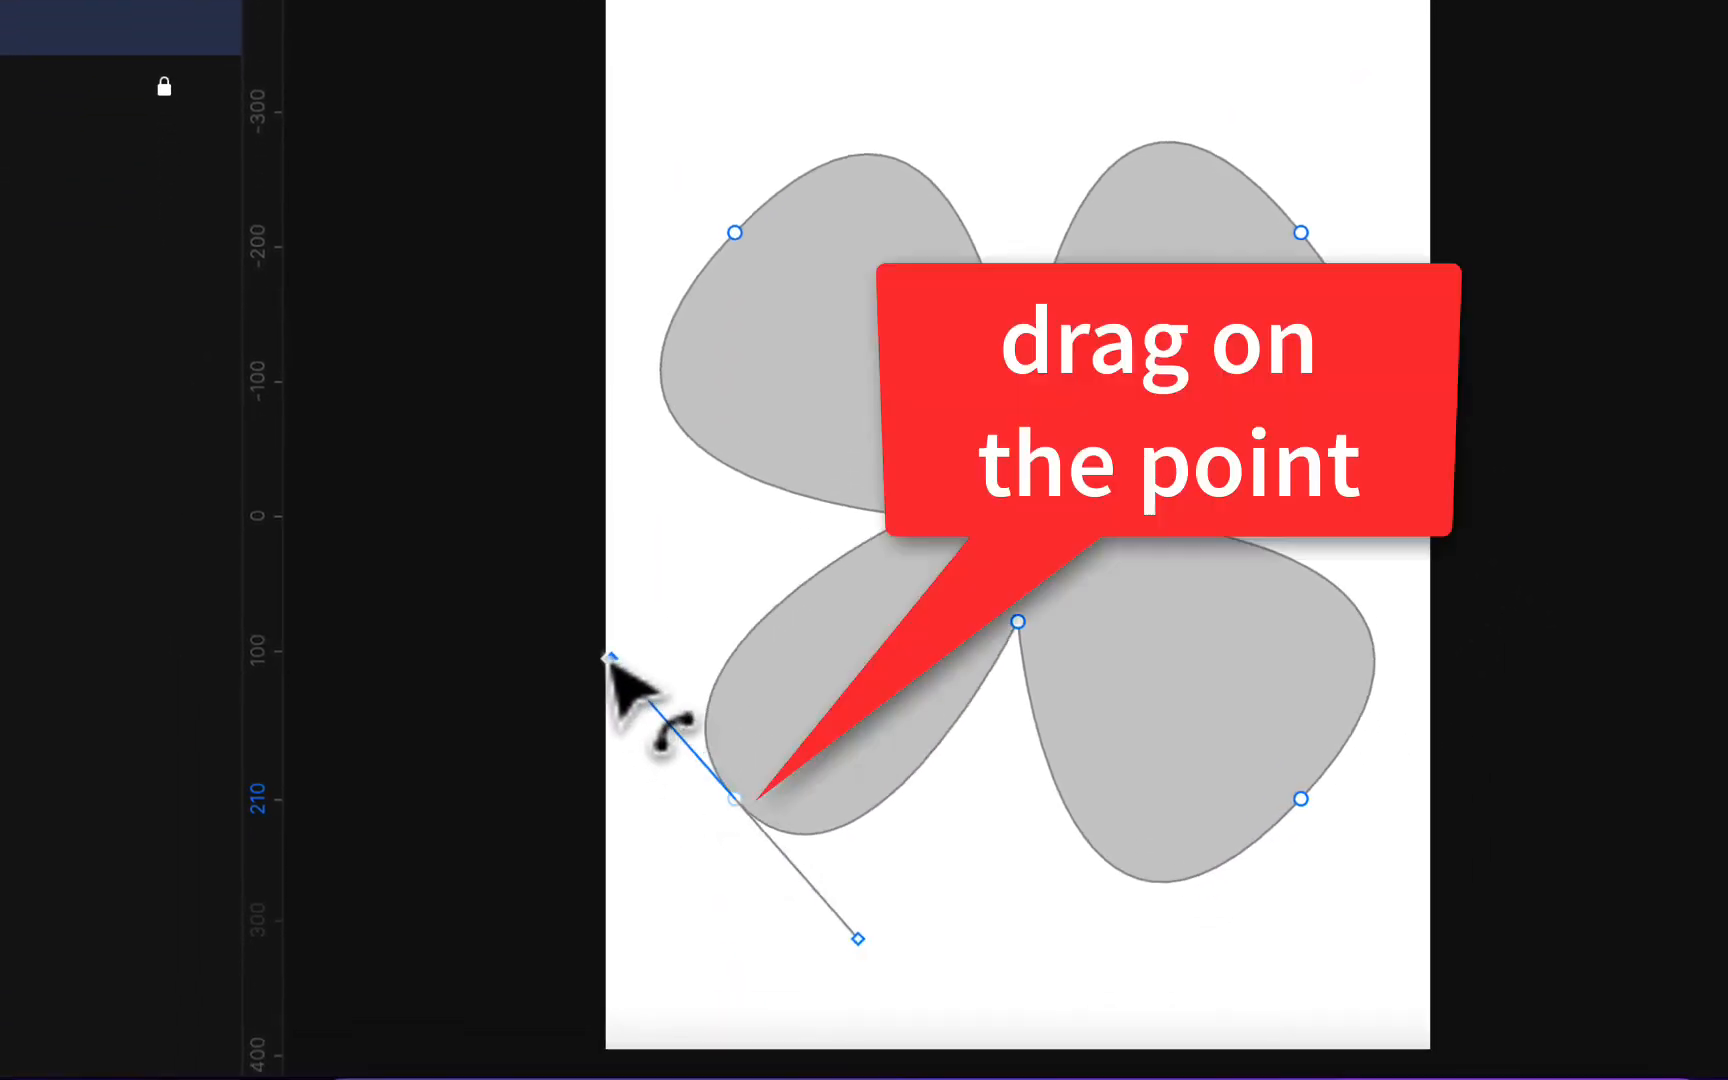
pyautogui.moveTo(610, 658); pyautogui.dragTo(470, 516)
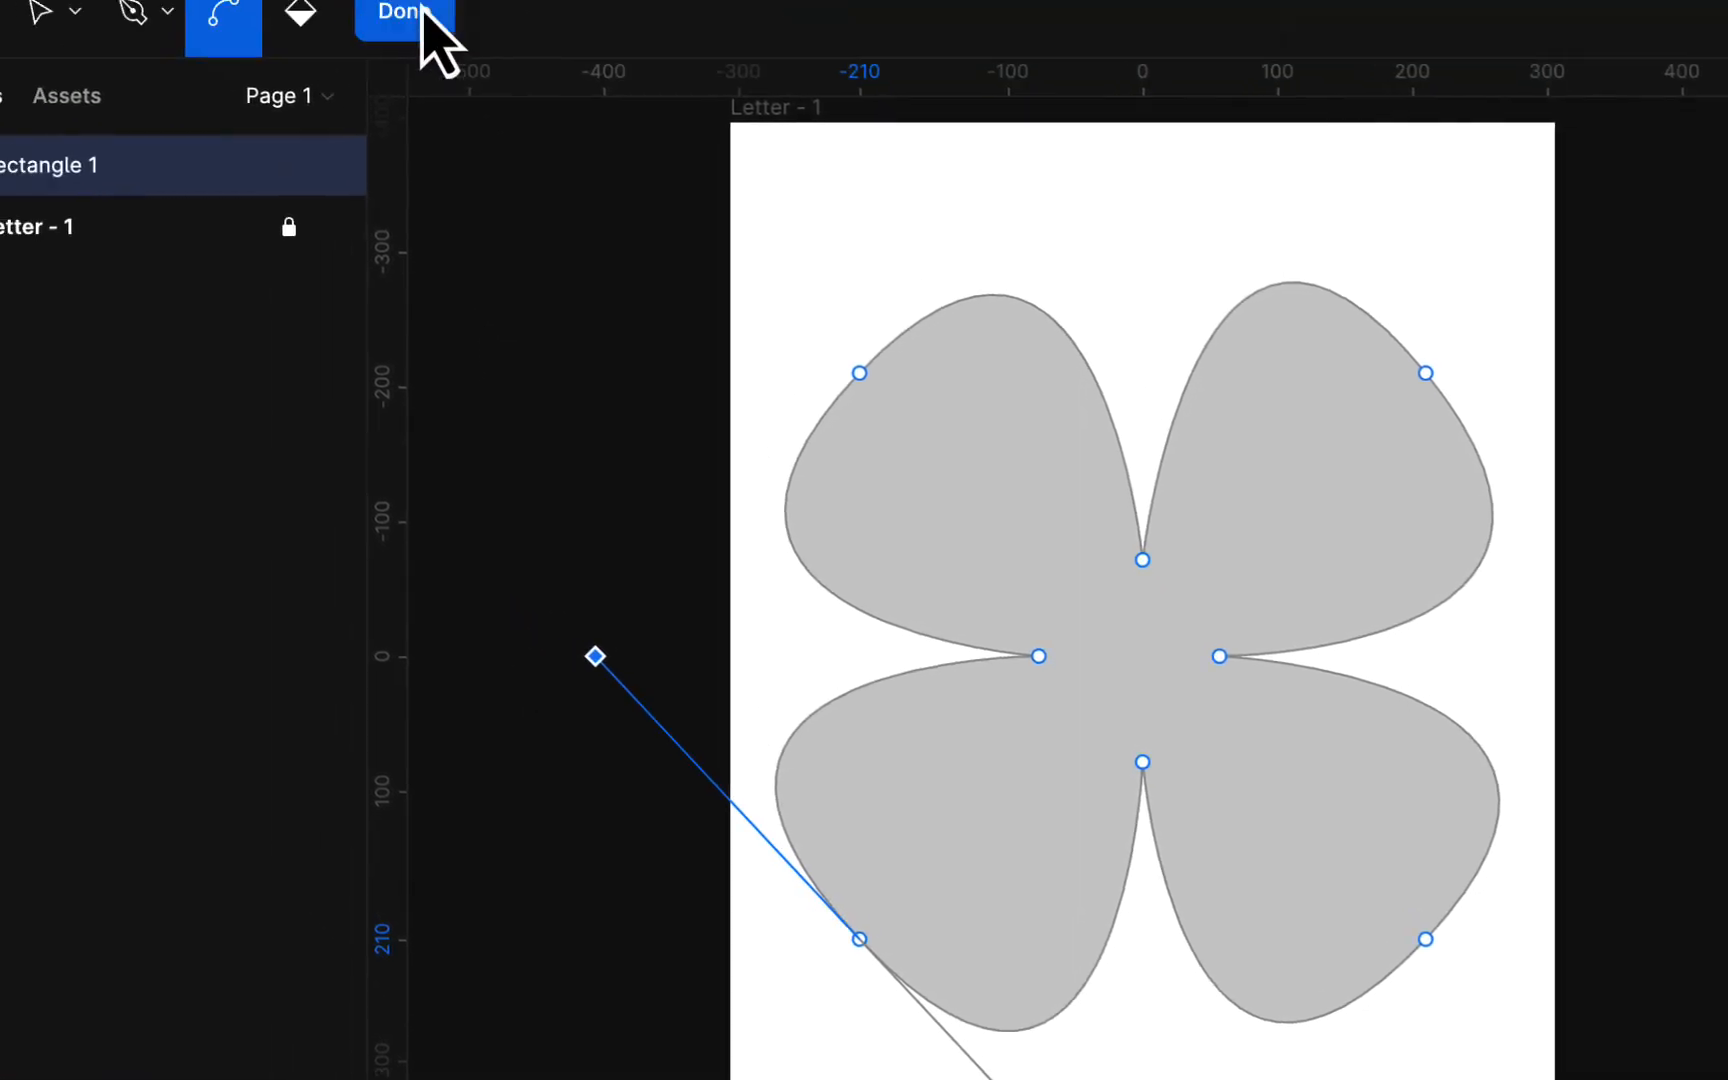
pyautogui.click(415, 14)
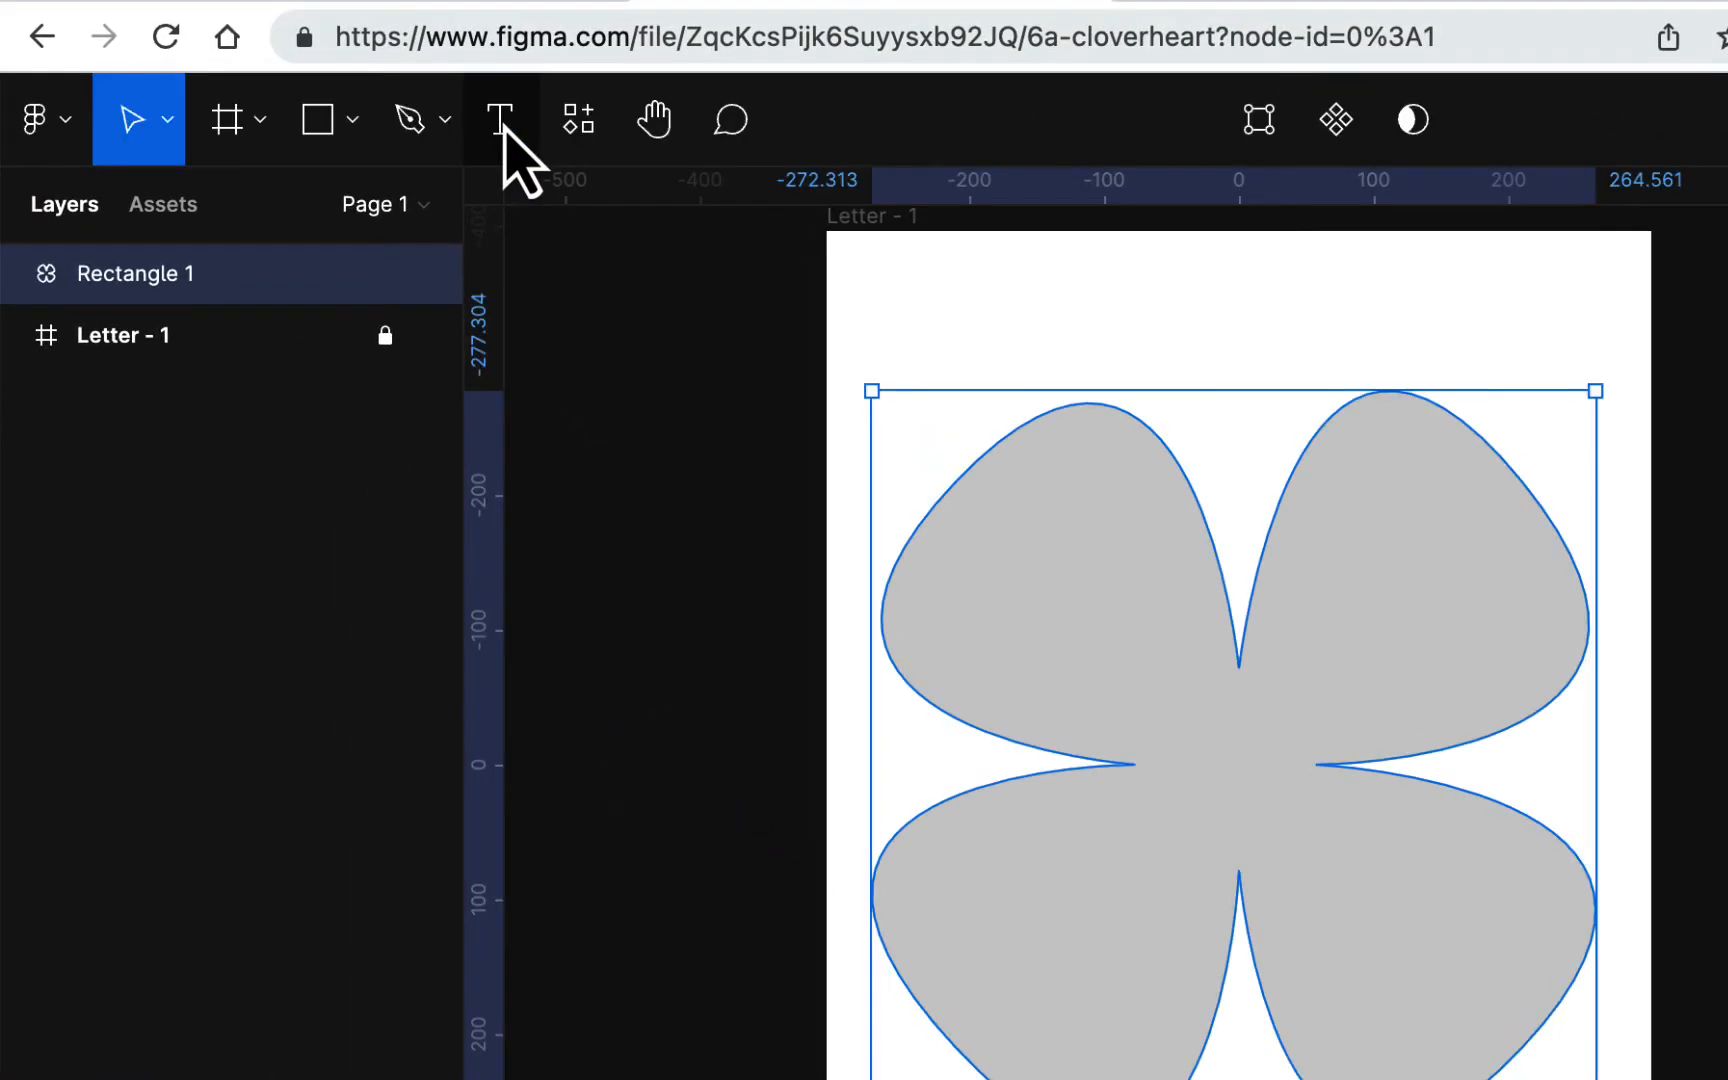
# Step: In Edit Object mode, adjust the upper-right petal's curve handle and bend the clover's upper inner anchor point into a smooth curve
pyautogui.doubleClick(1148, 505)
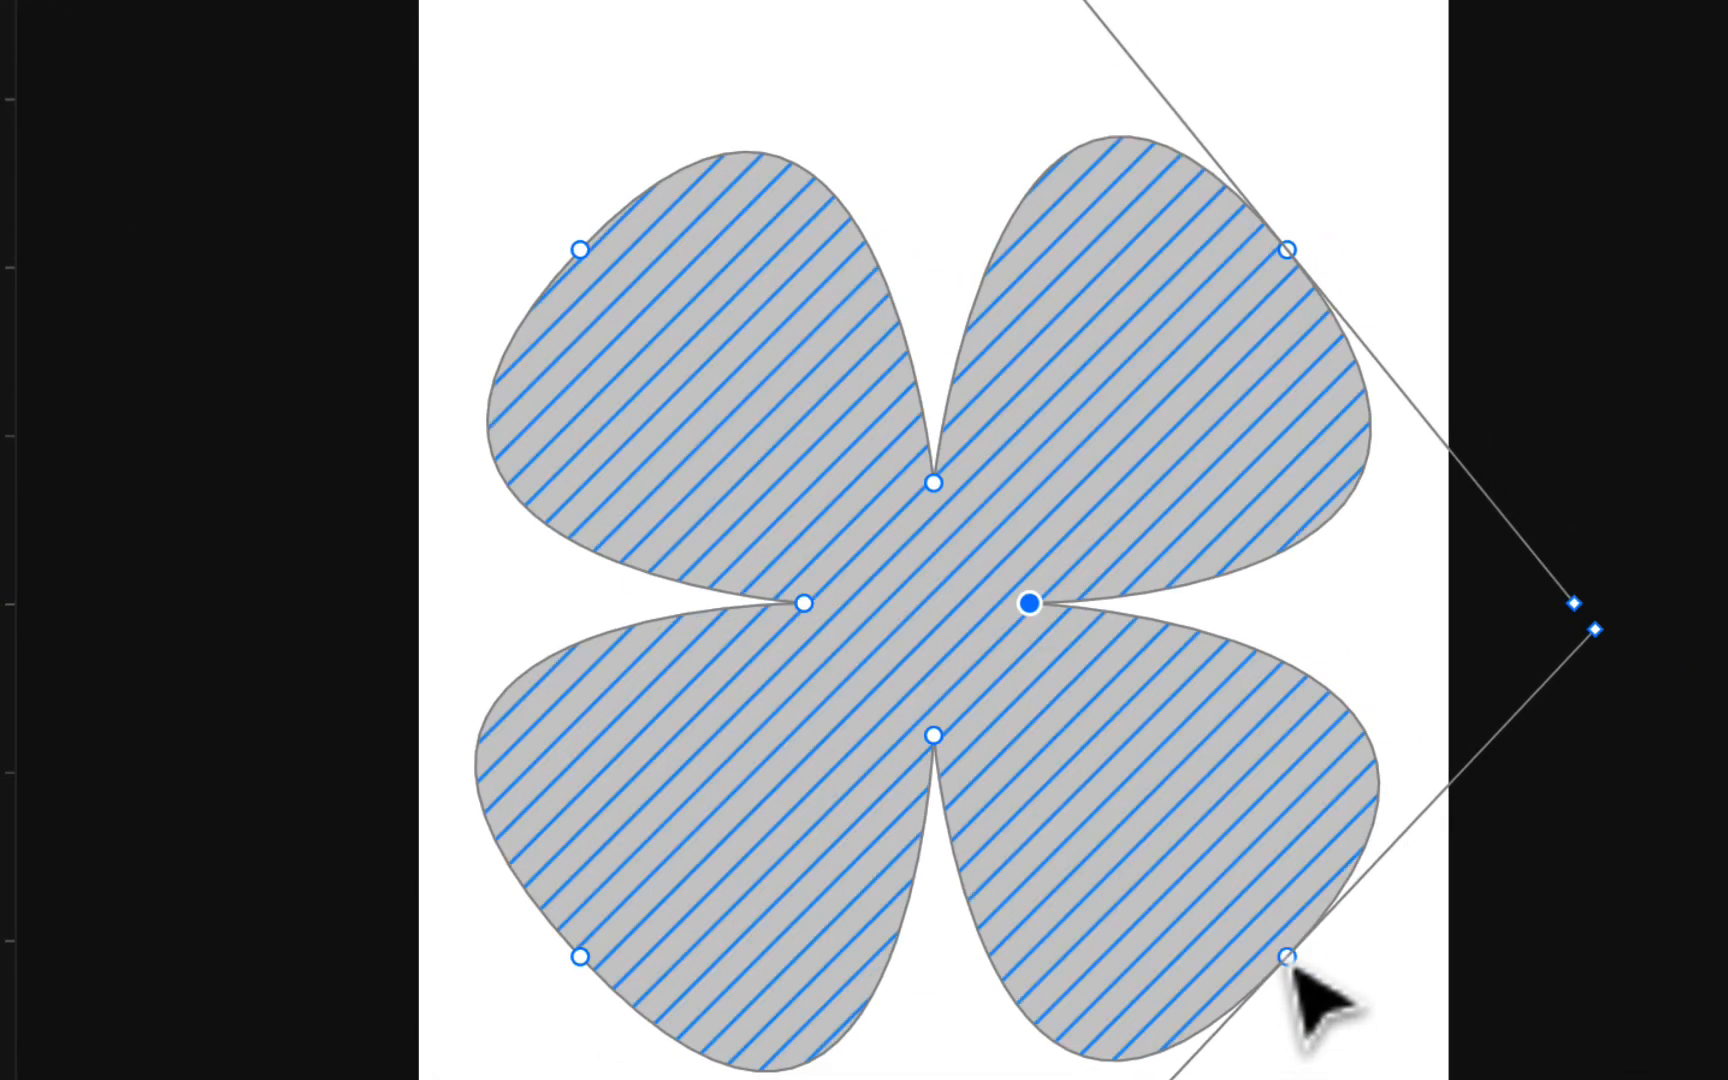
pyautogui.click(1523, 1050)
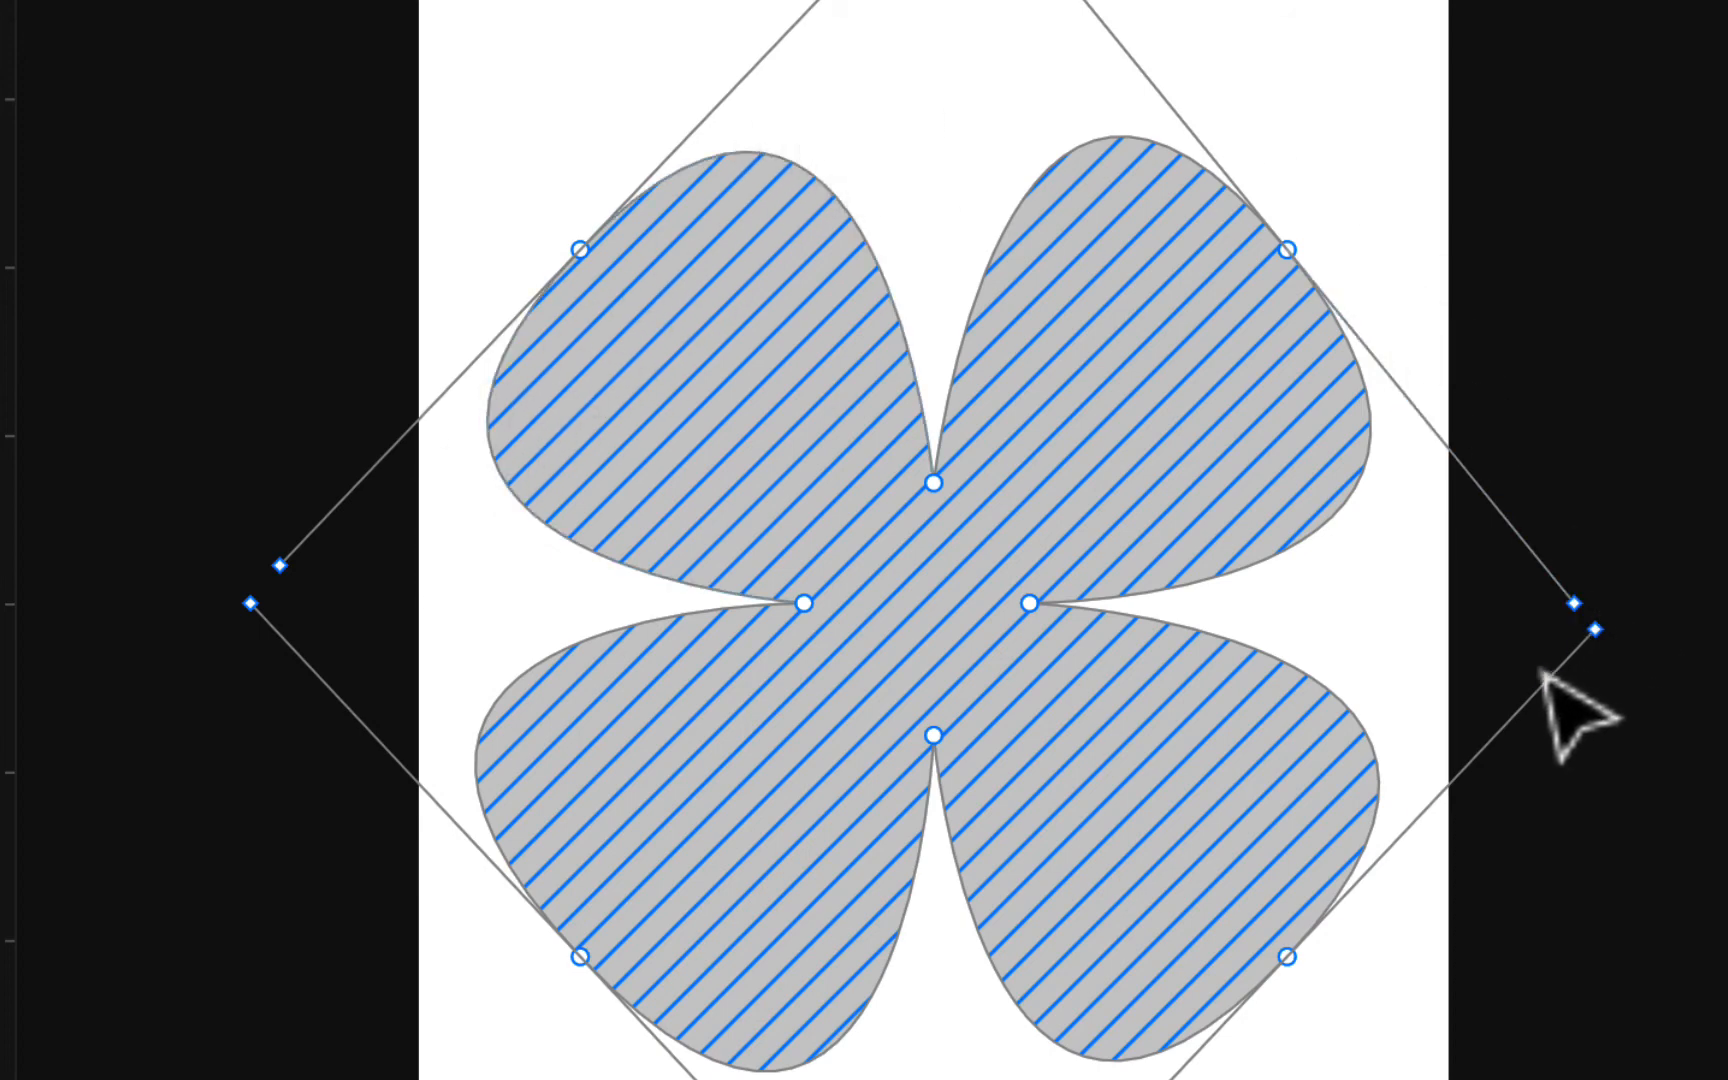
pyautogui.moveTo(1578, 614)
pyautogui.mouseDown()
pyautogui.moveTo(1670, 490)
pyautogui.moveTo(1427, 742)
pyautogui.moveTo(1567, 621)
pyautogui.moveTo(1587, 566)
pyautogui.moveTo(1587, 604)
pyautogui.moveTo(1503, 678)
pyautogui.moveTo(1578, 571)
pyautogui.moveTo(1473, 623)
pyautogui.moveTo(1633, 468)
pyautogui.mouseUp()
pyautogui.moveTo(1500, 638); pyautogui.dragTo(1585, 576)
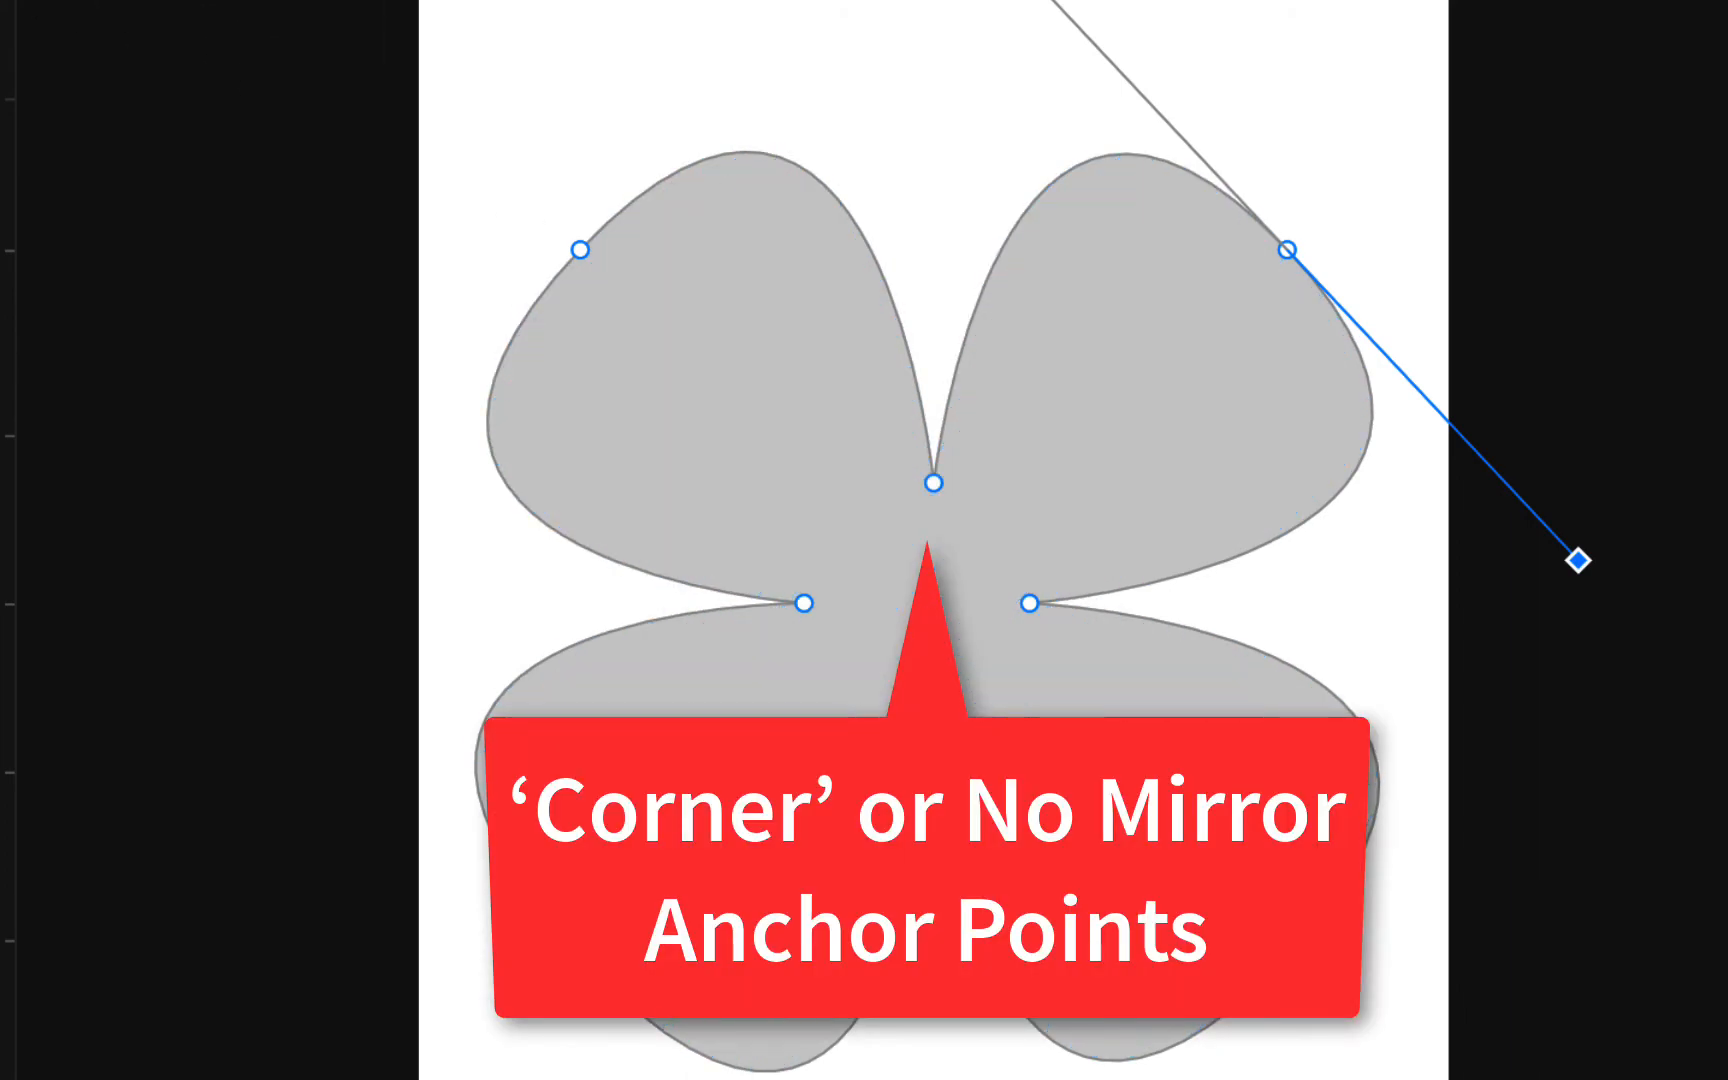
pyautogui.click(148, 104)
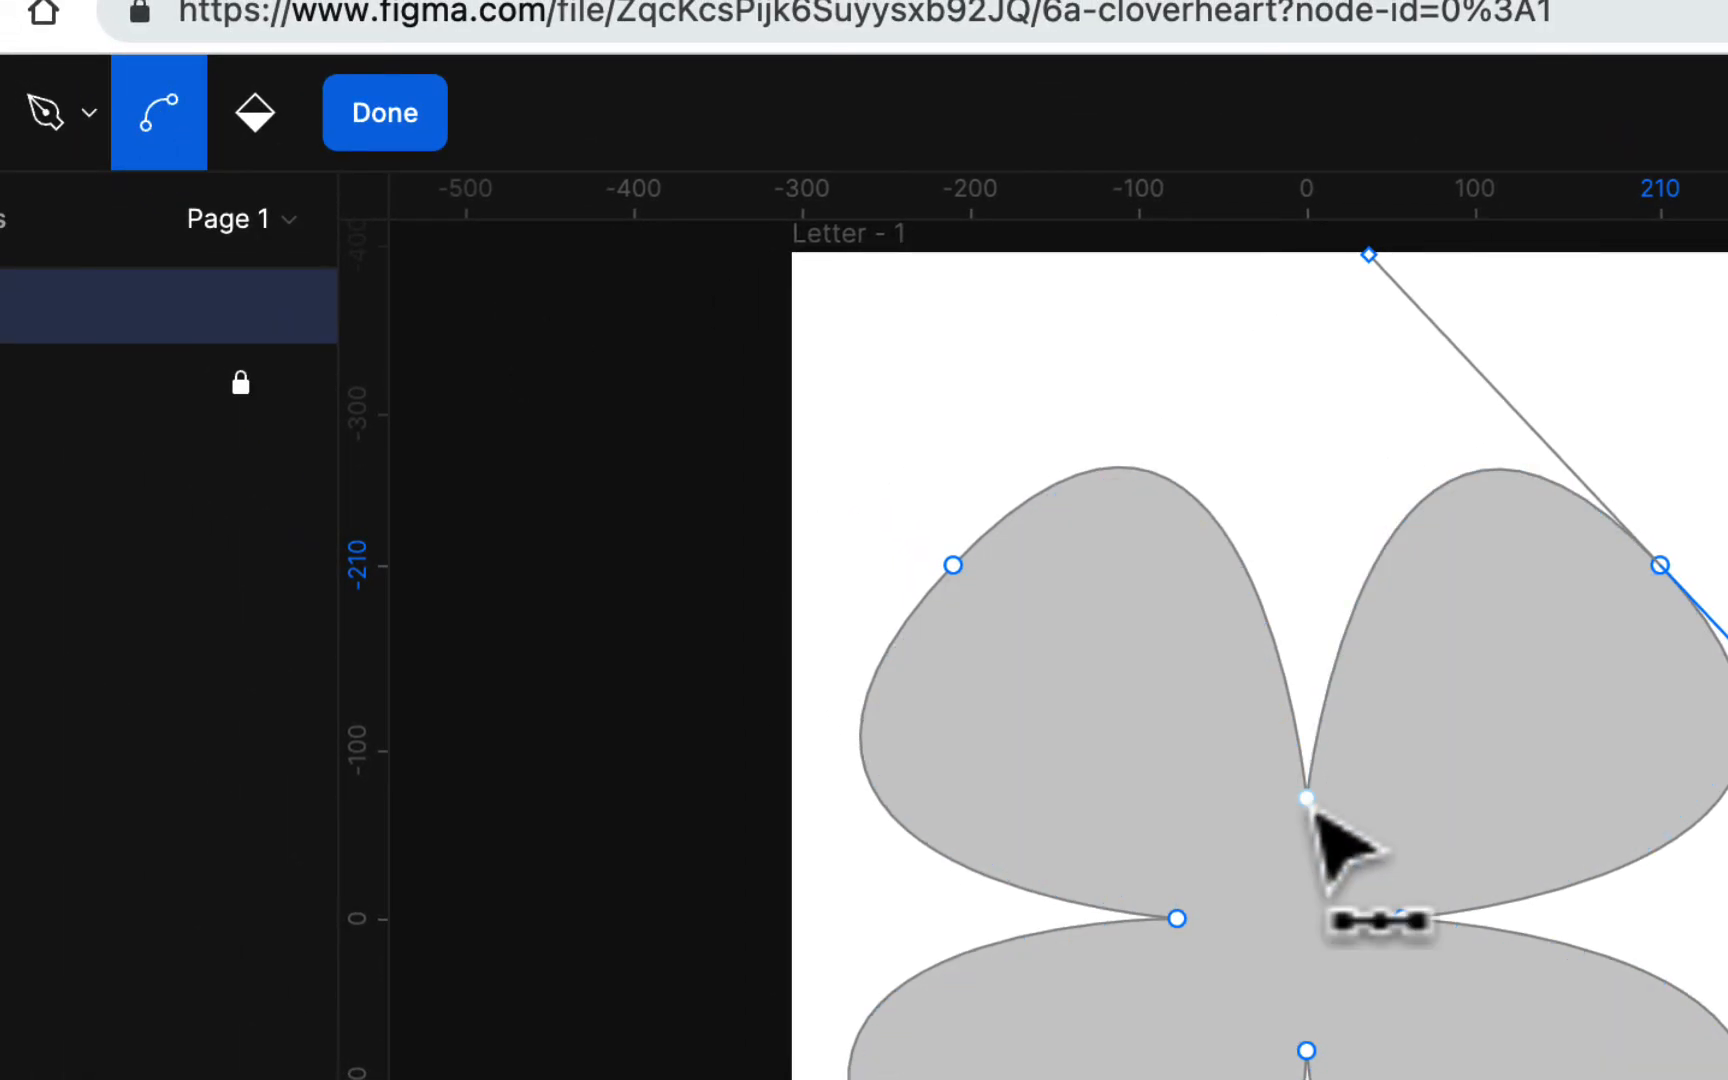
pyautogui.moveTo(1307, 798); pyautogui.dragTo(1422, 825)
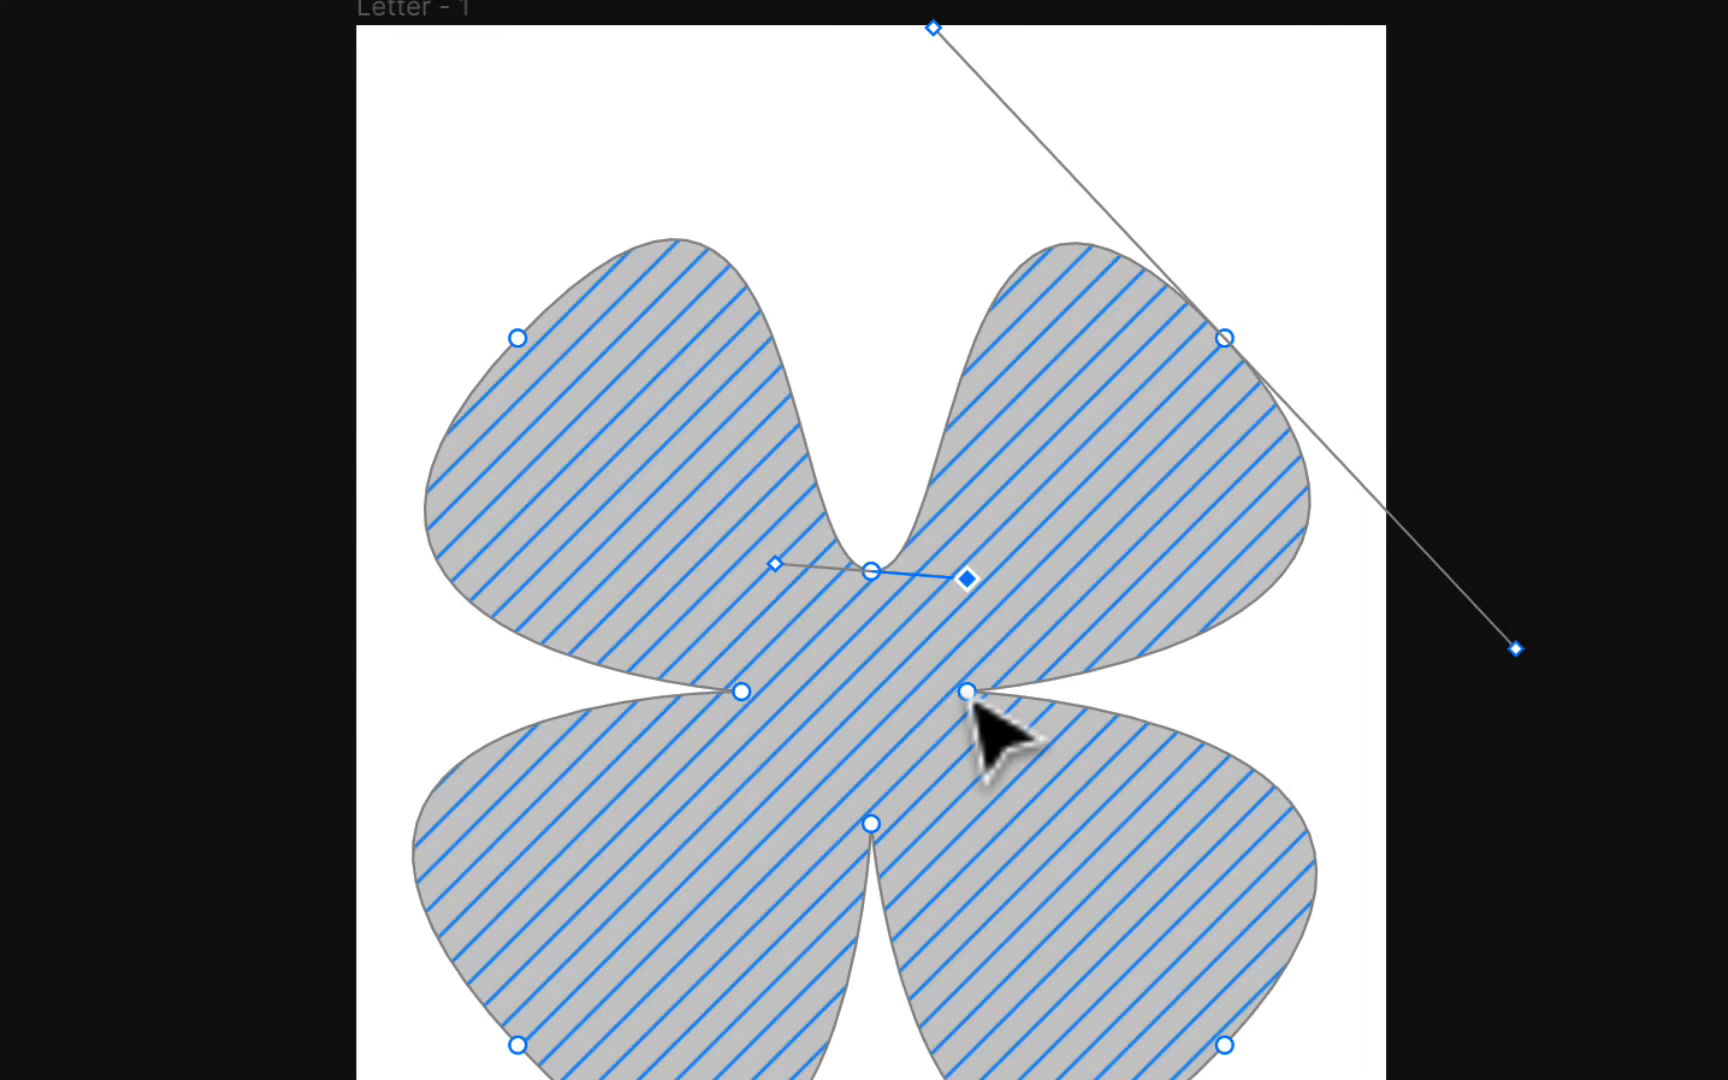
pyautogui.moveTo(980, 700); pyautogui.dragTo(966, 756)
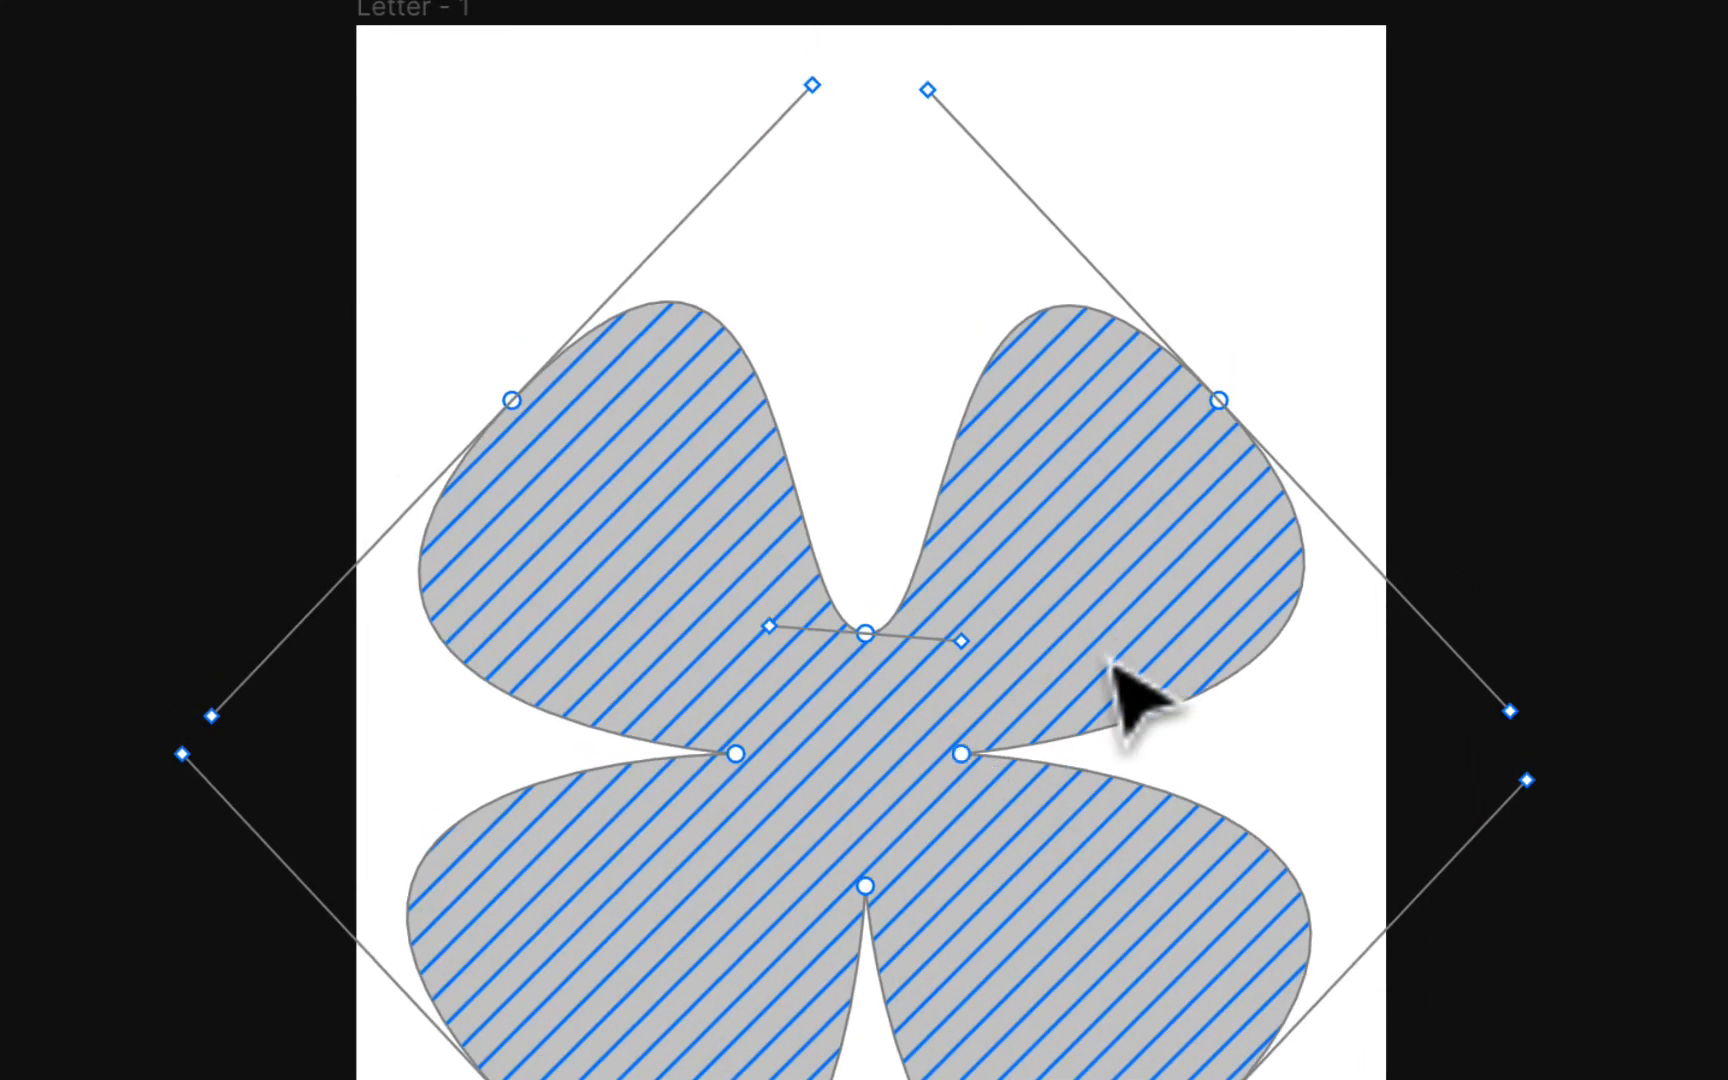
pyautogui.press('super+z')
pyautogui.press('super+z')
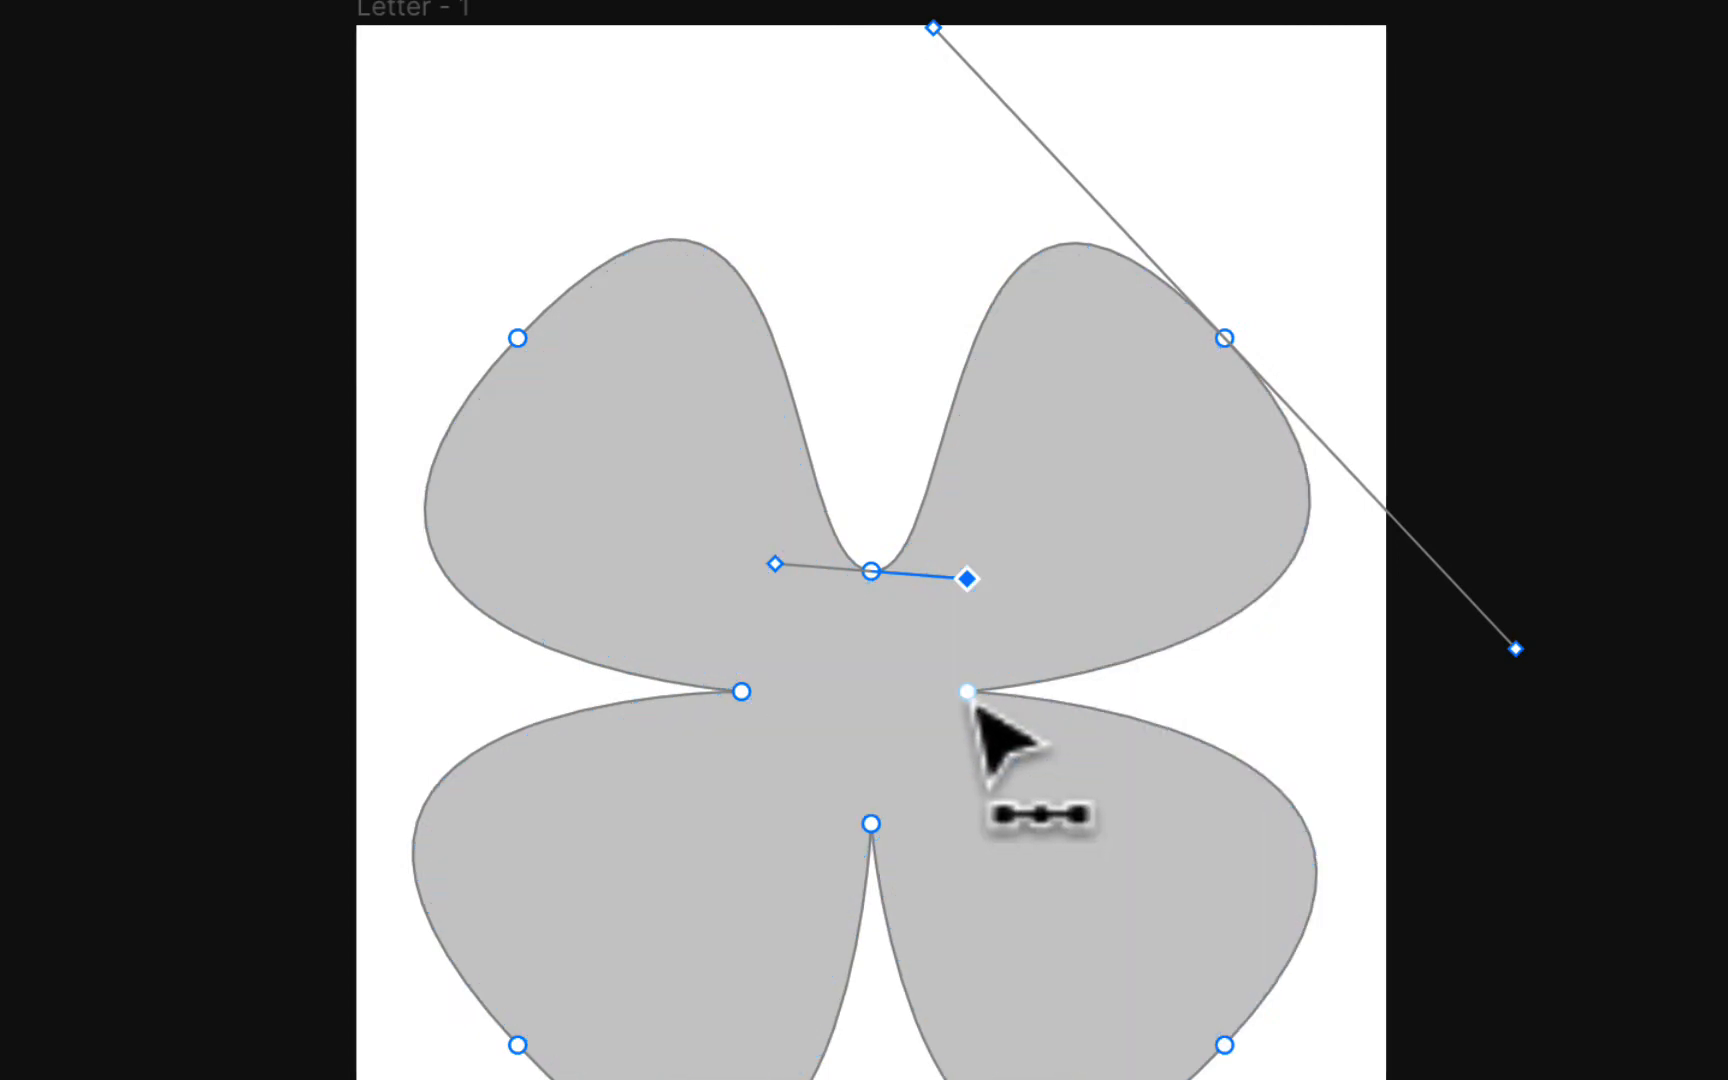
# Step: Bend the clover's right, lower and left inner anchor points into smooth curves and leave Edit Object mode
pyautogui.moveTo(970, 695)
pyautogui.mouseDown()
pyautogui.moveTo(963, 802)
pyautogui.moveTo(989, 690)
pyautogui.mouseUp()
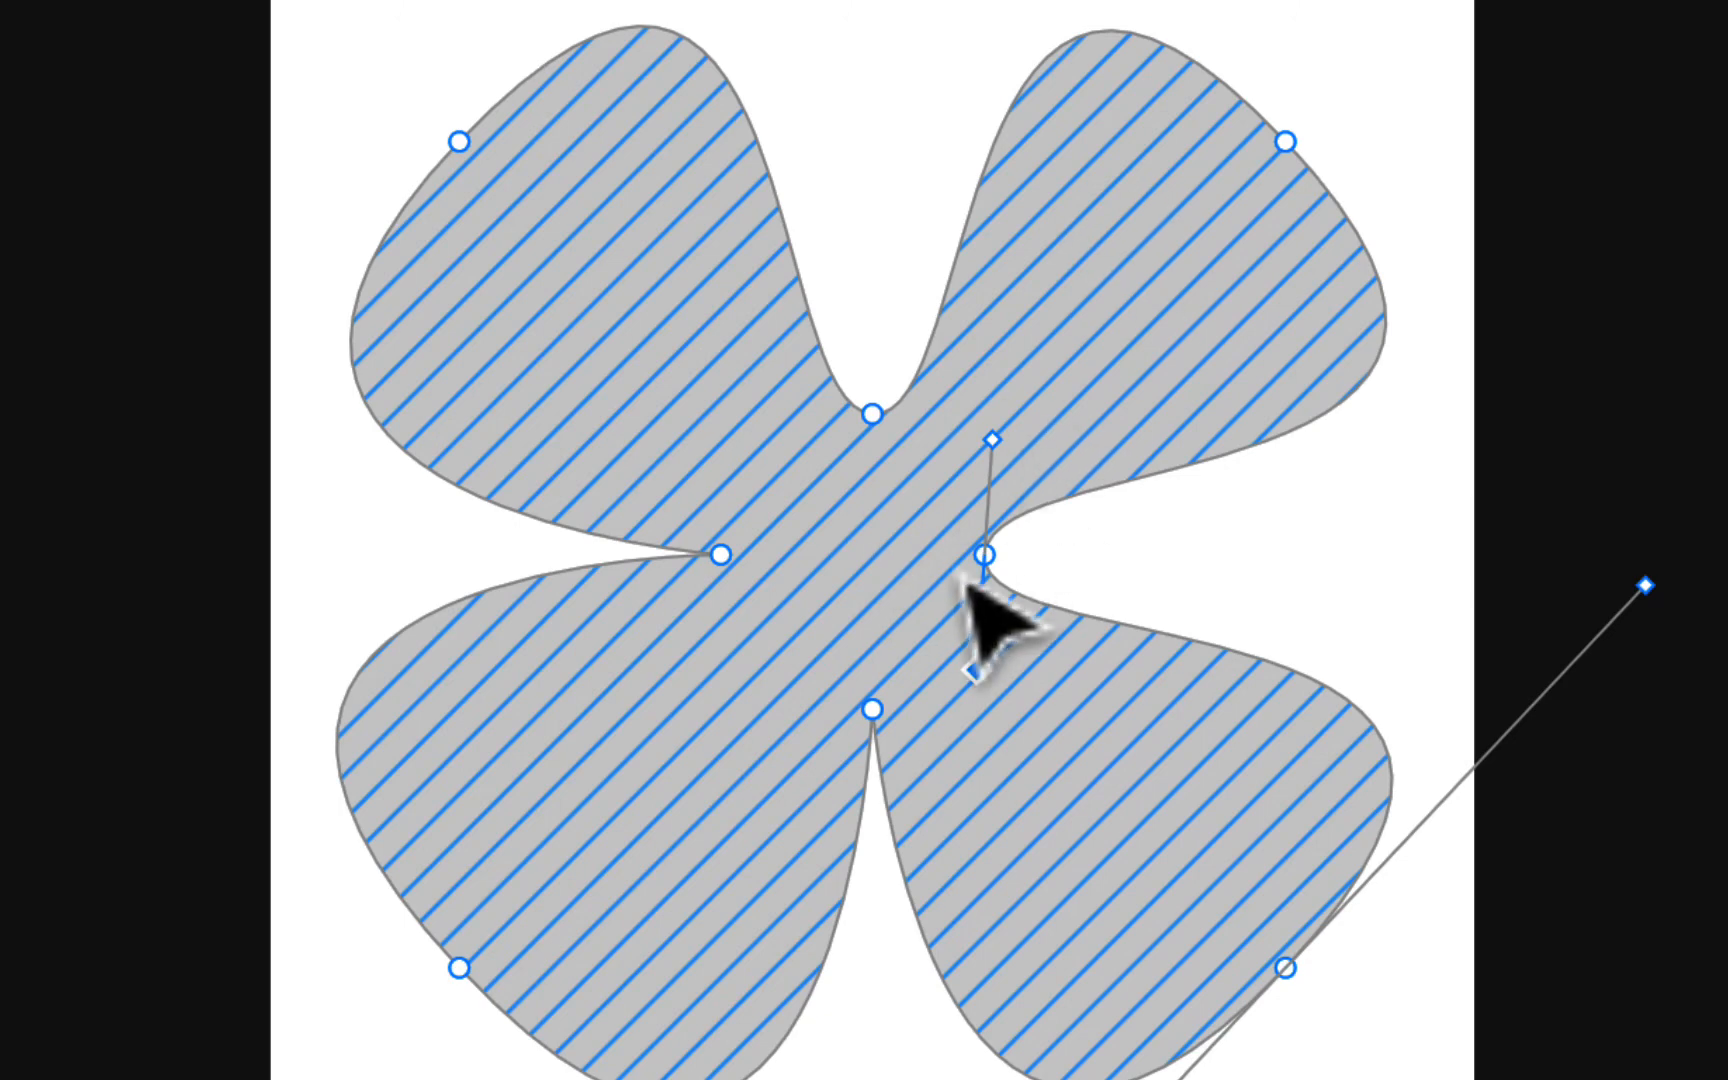
pyautogui.moveTo(874, 712); pyautogui.dragTo(731, 728)
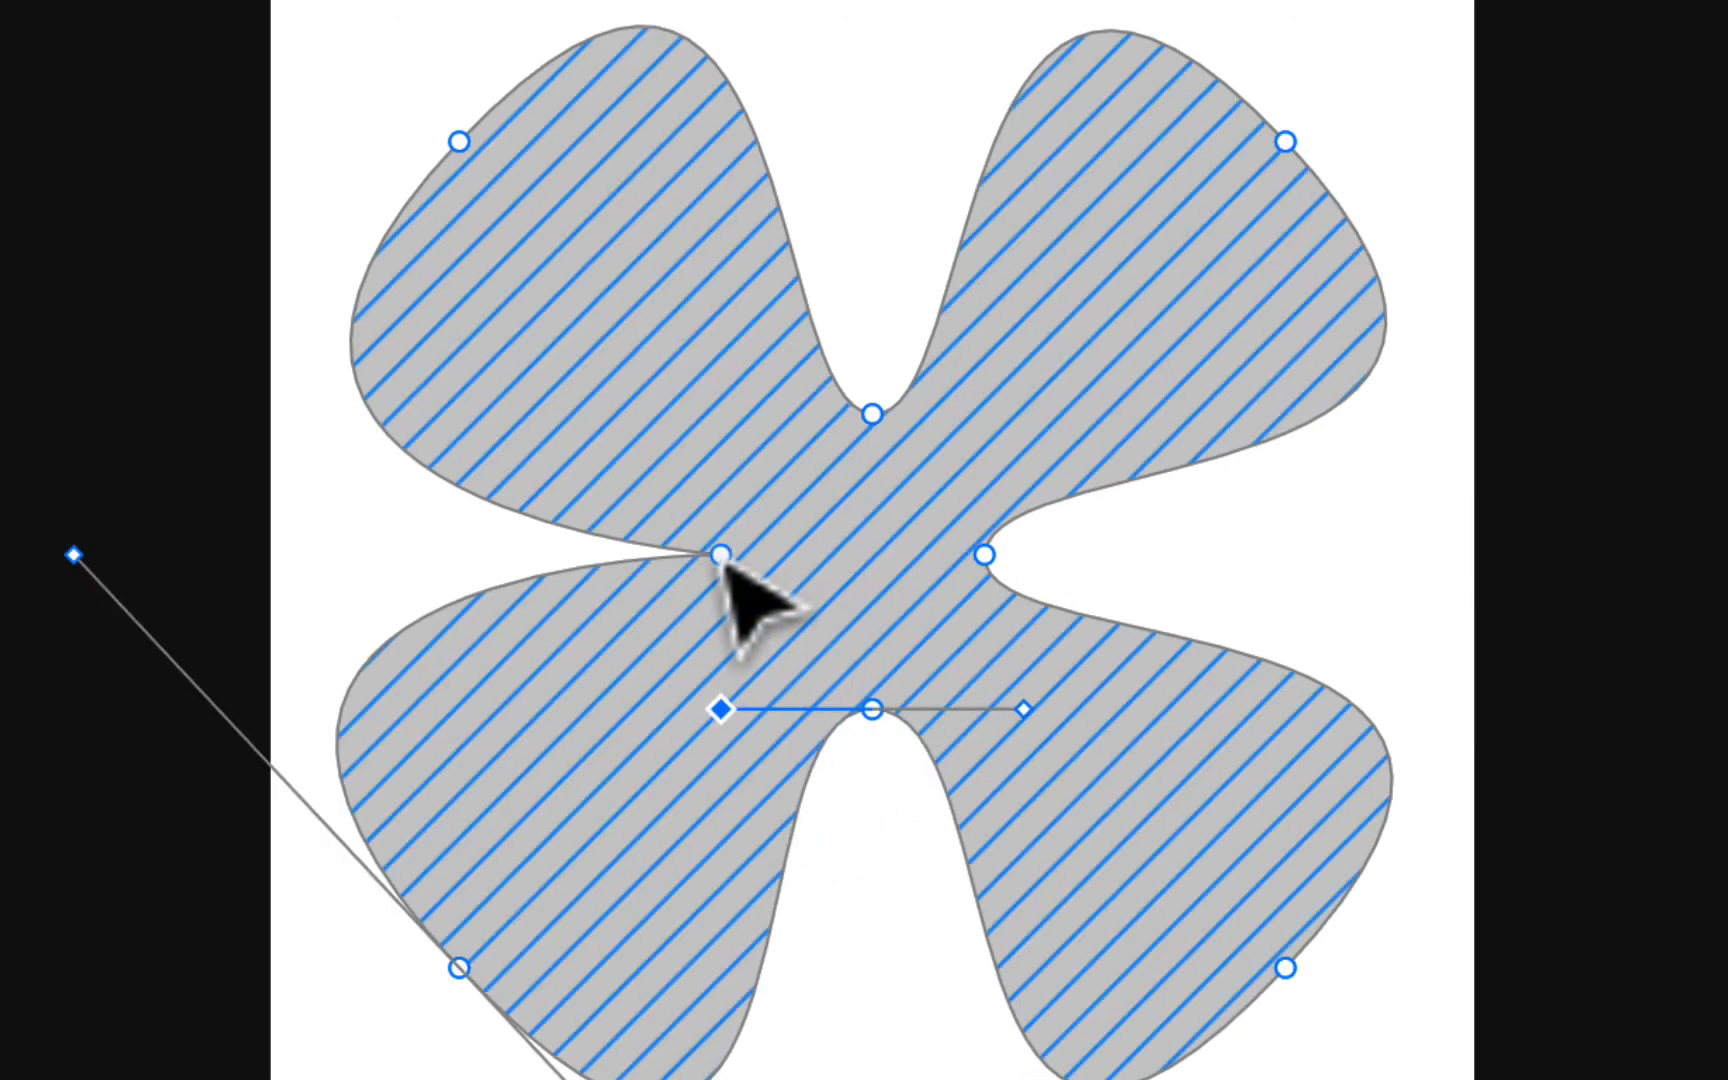
pyautogui.moveTo(727, 562); pyautogui.dragTo(730, 432)
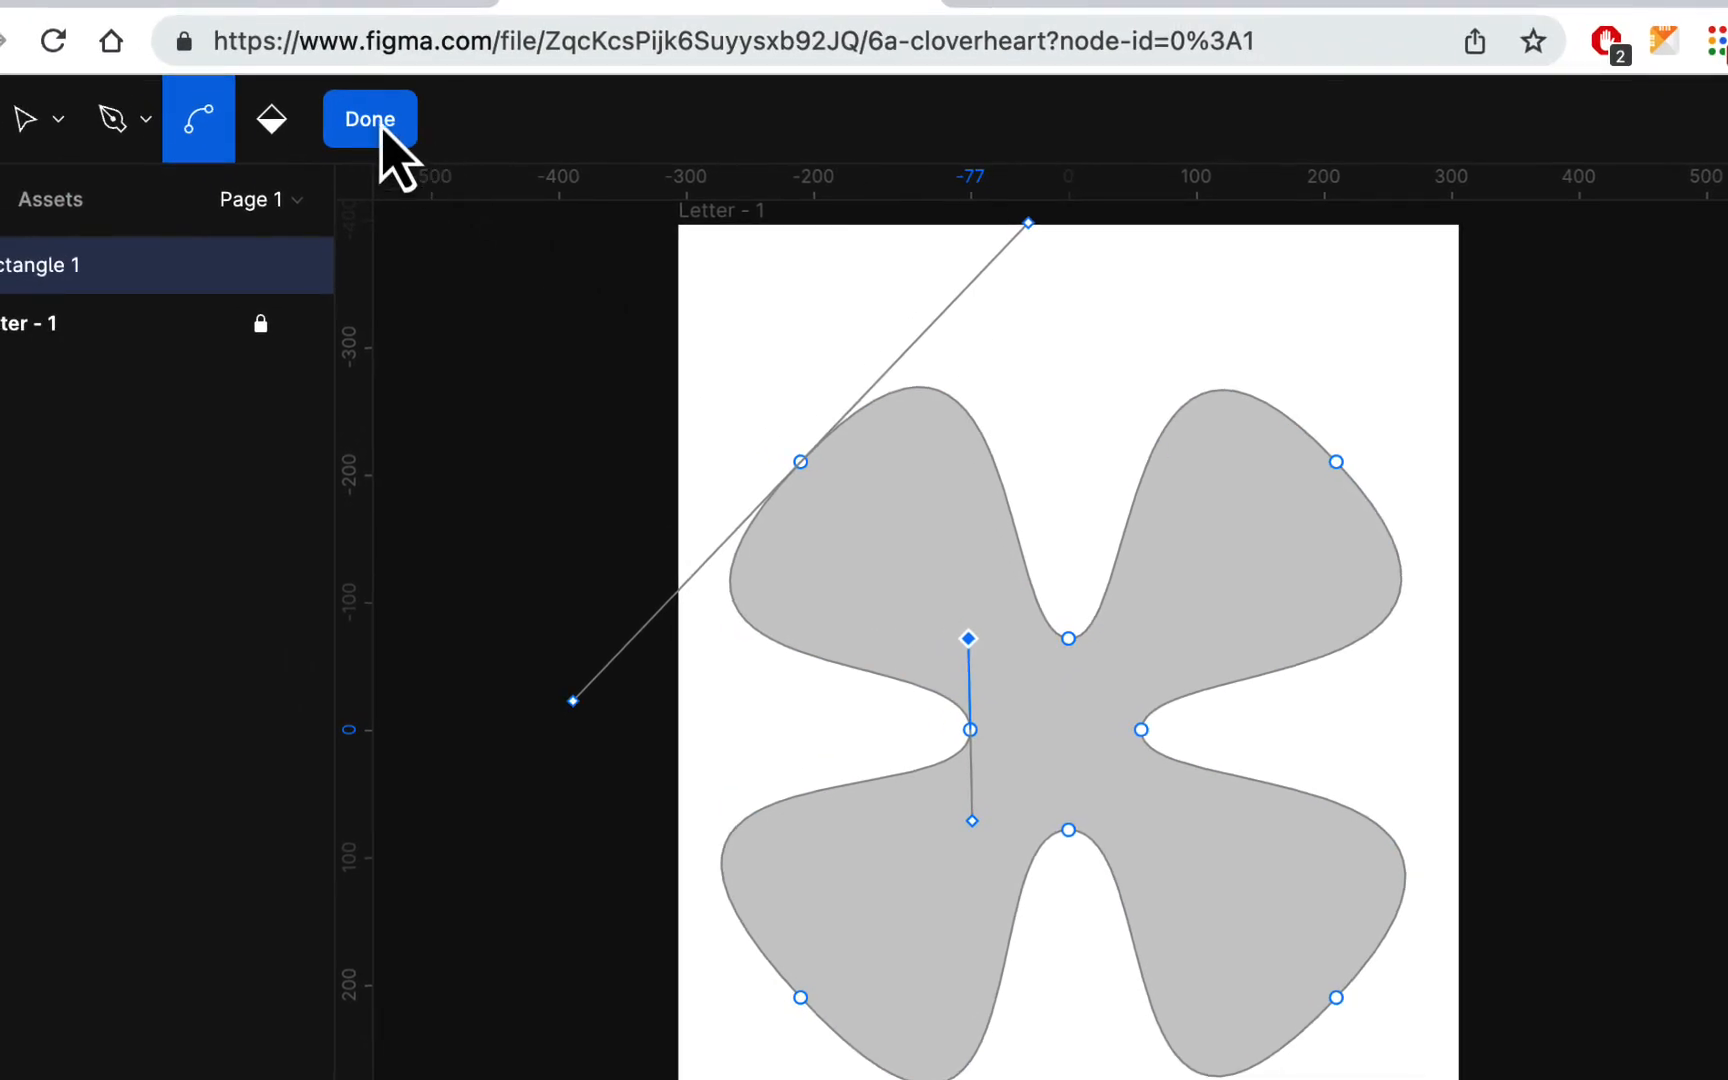
pyautogui.click(171, 15)
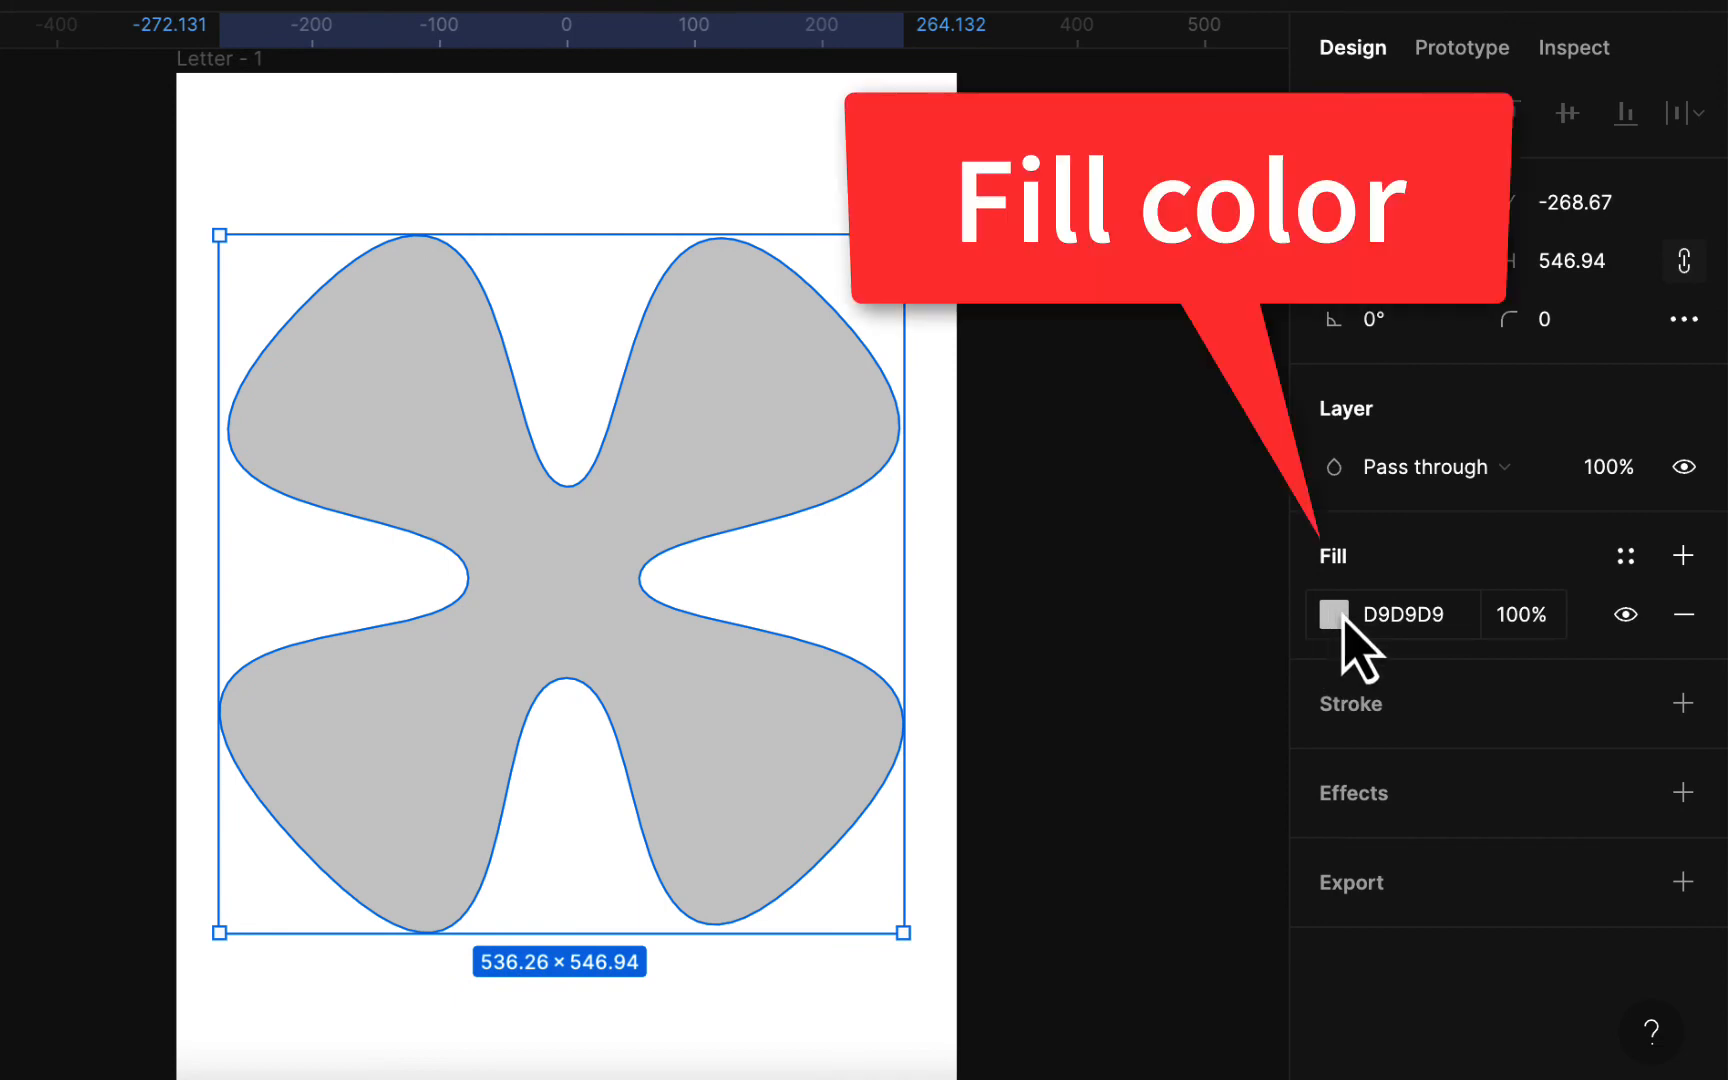
# Step: Change the clover's solid fill color to bright green 05EB00
pyautogui.click(1336, 614)
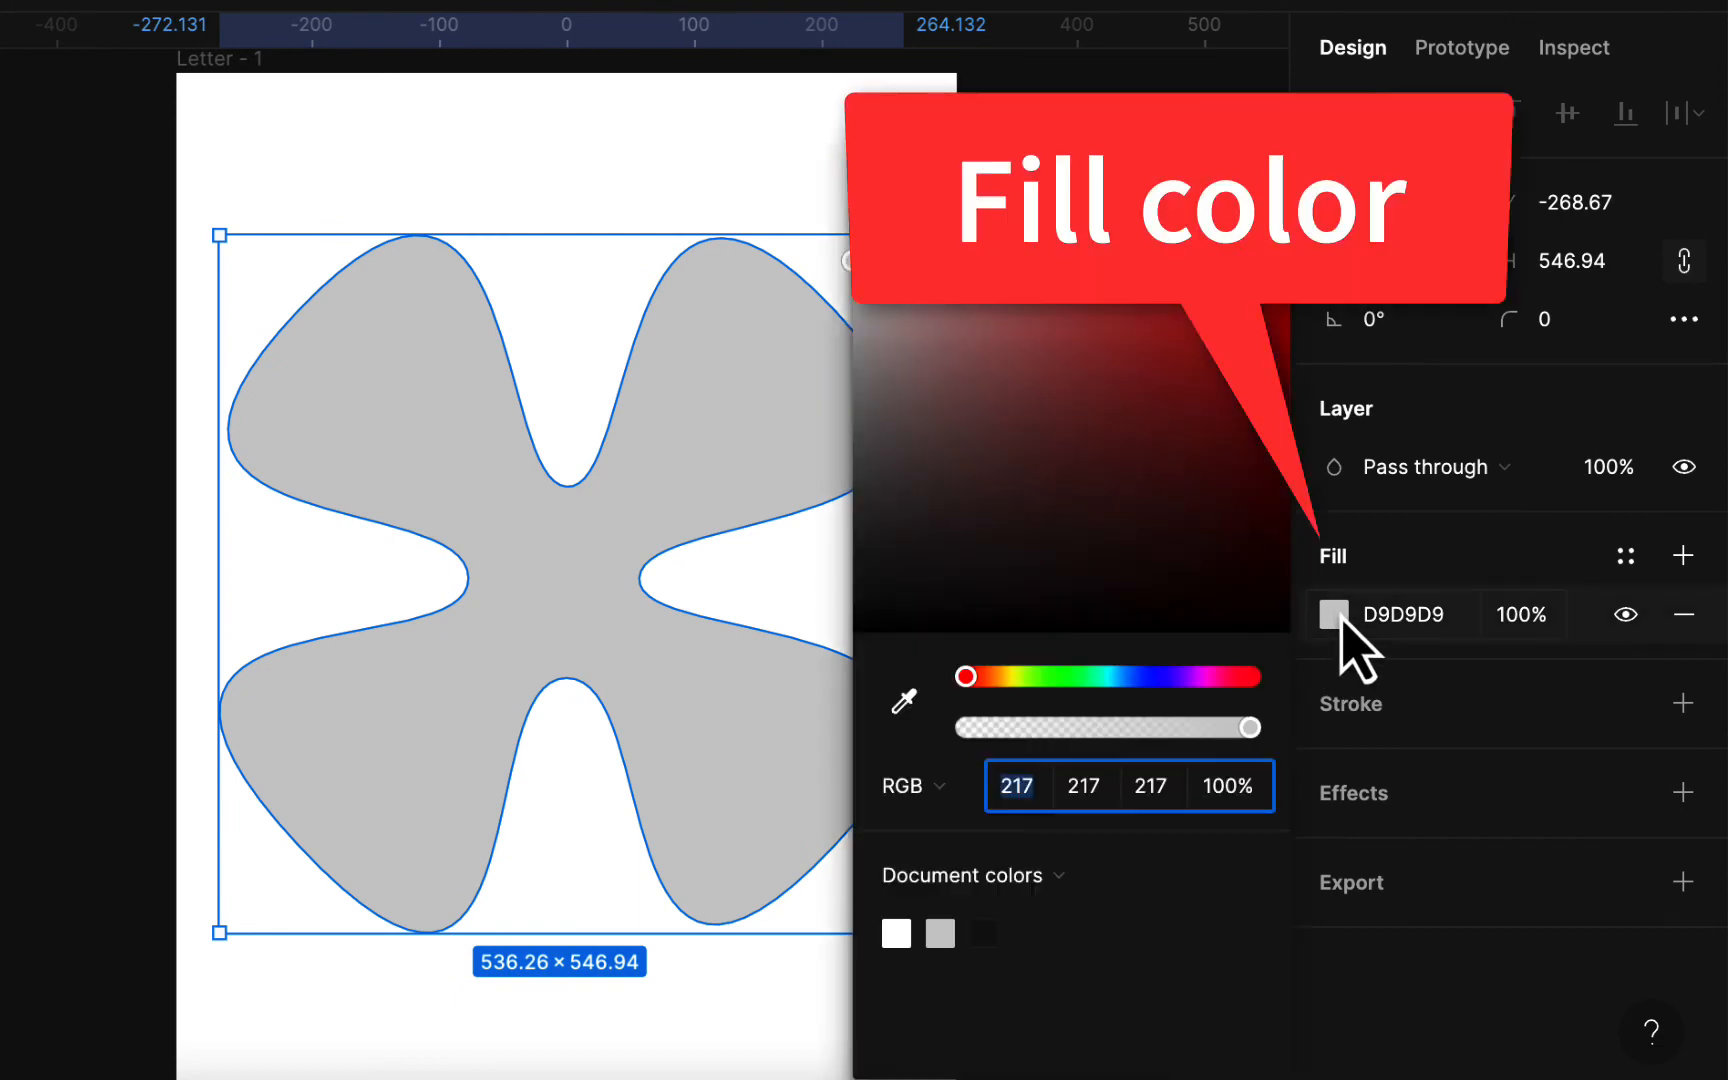
pyautogui.click(1062, 680)
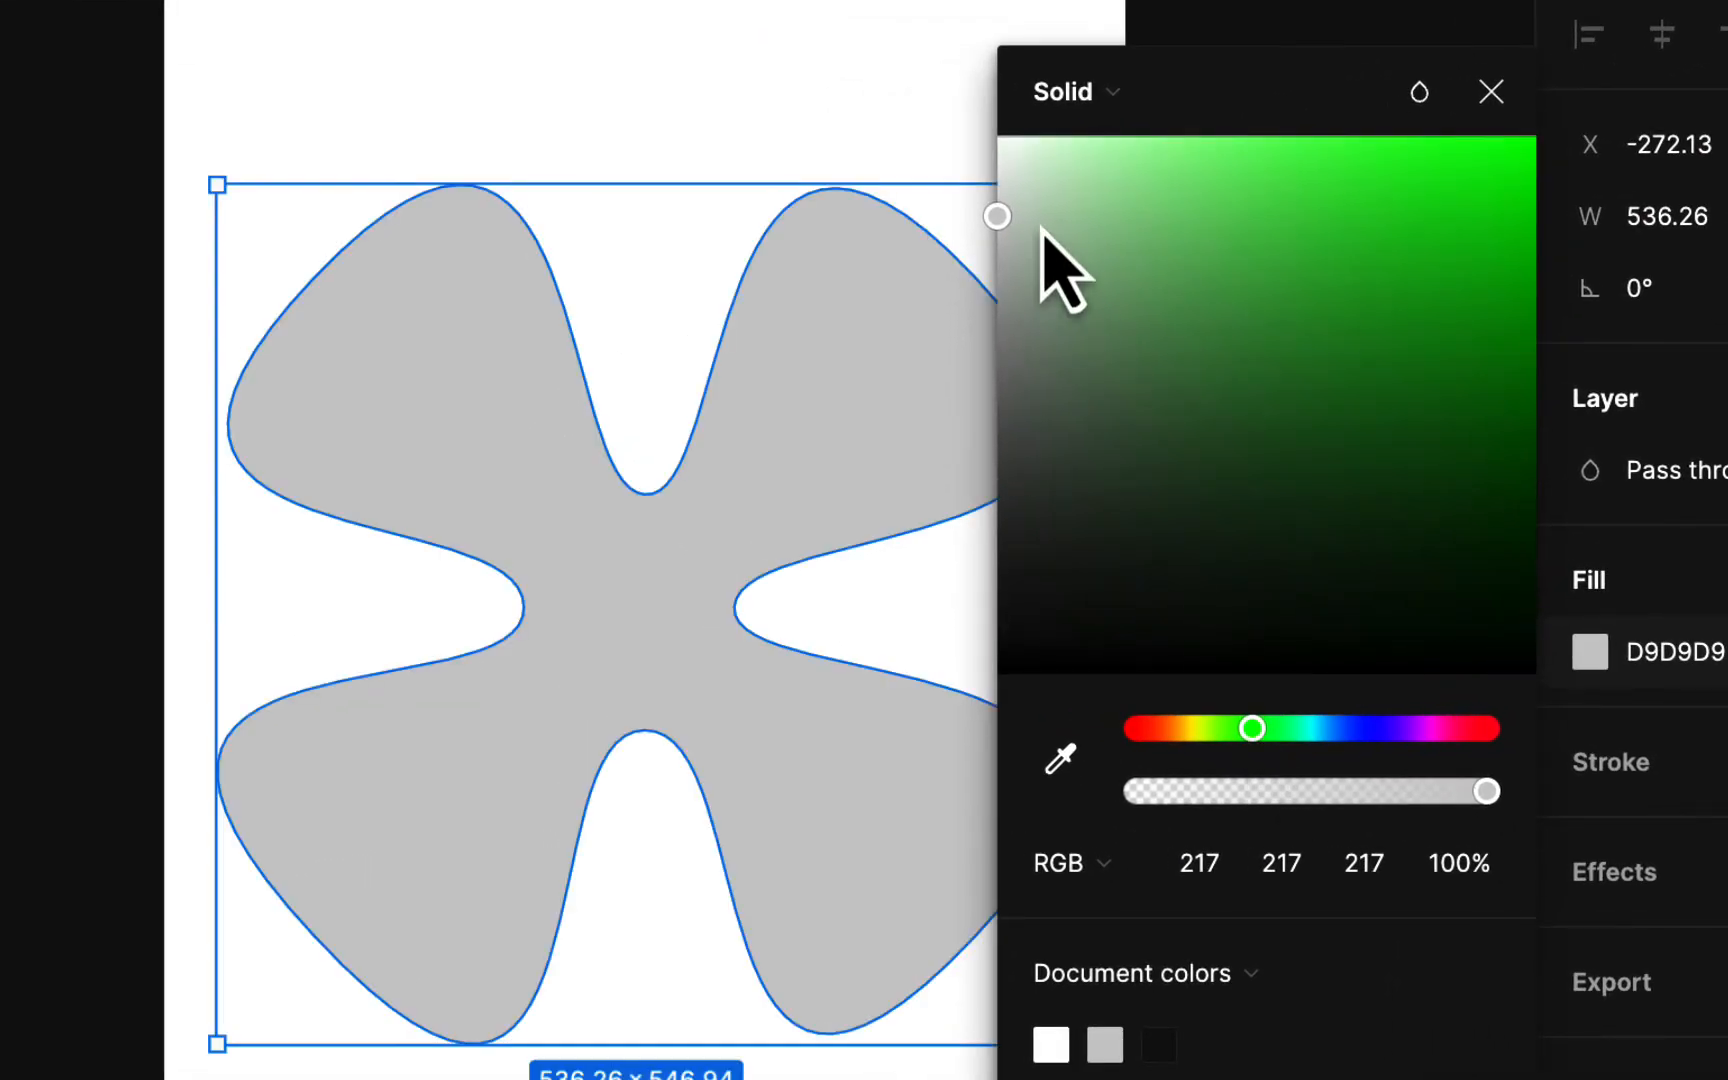
pyautogui.moveTo(996, 216); pyautogui.dragTo(1536, 178)
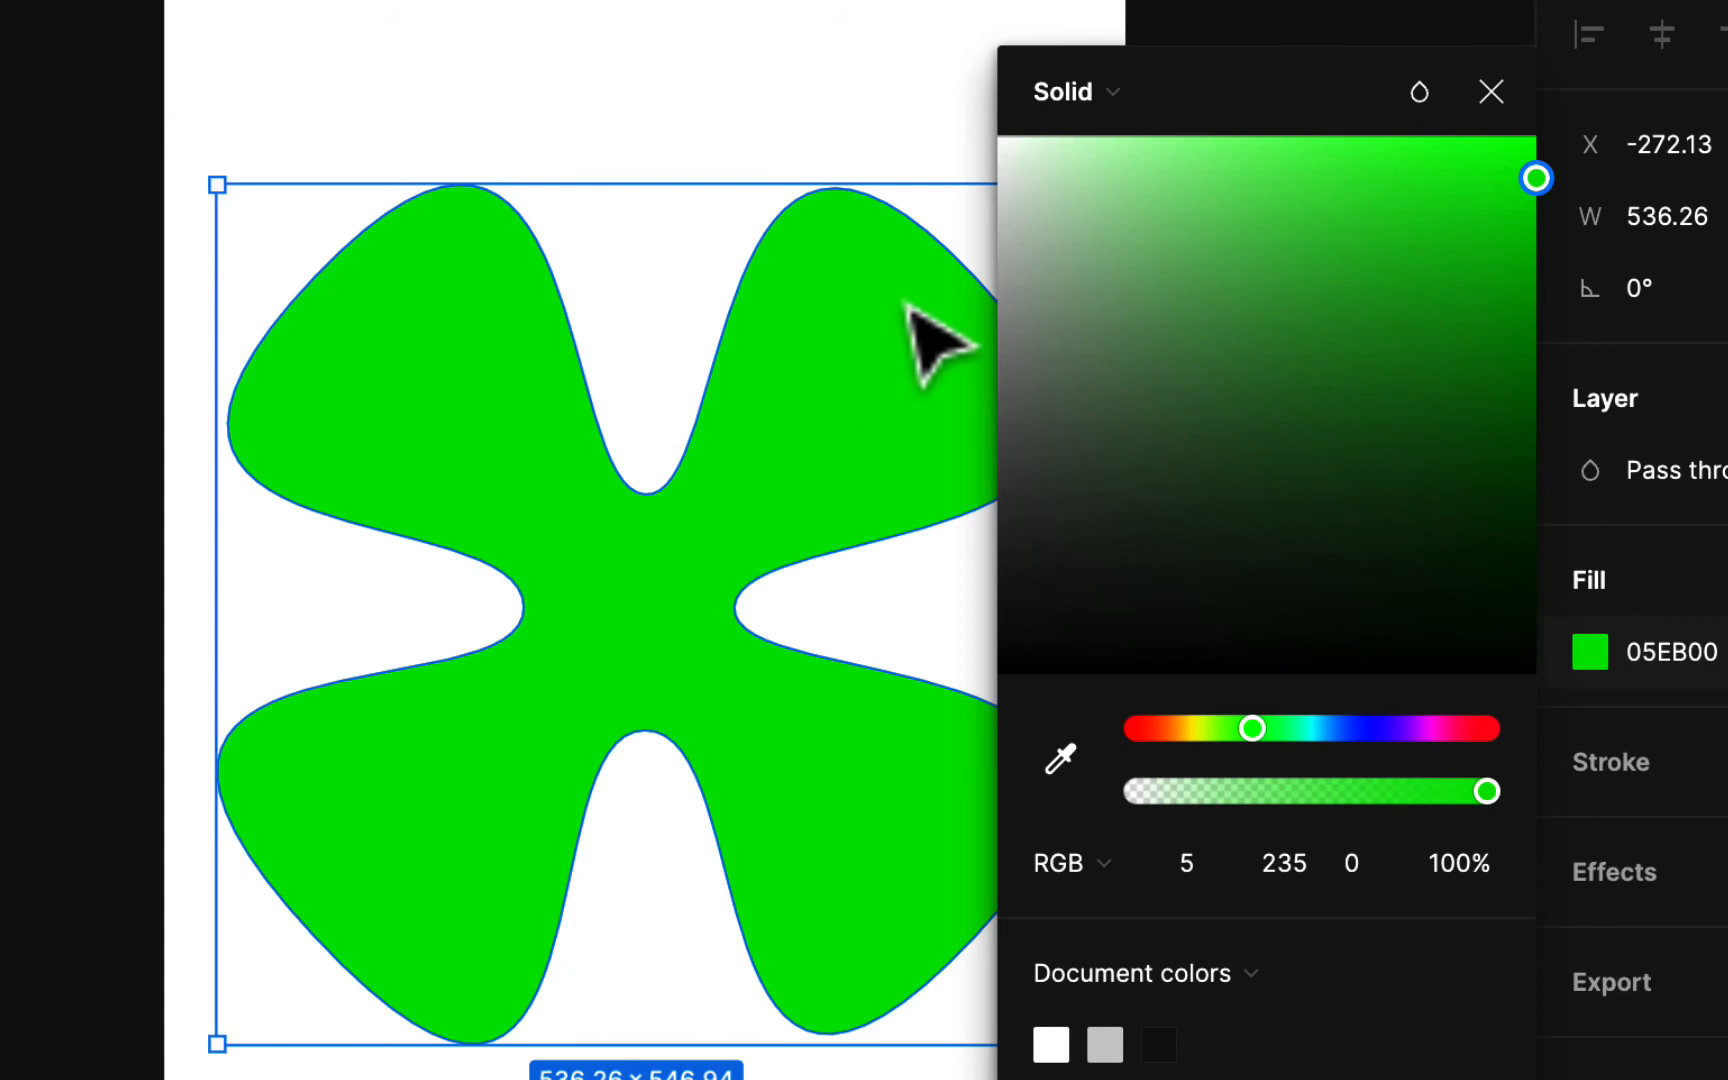
# Step: Make the clover's fill a radial gradient and swap its stops, with the transparent stop at the center and solid green at the outer end
pyautogui.click(1112, 98)
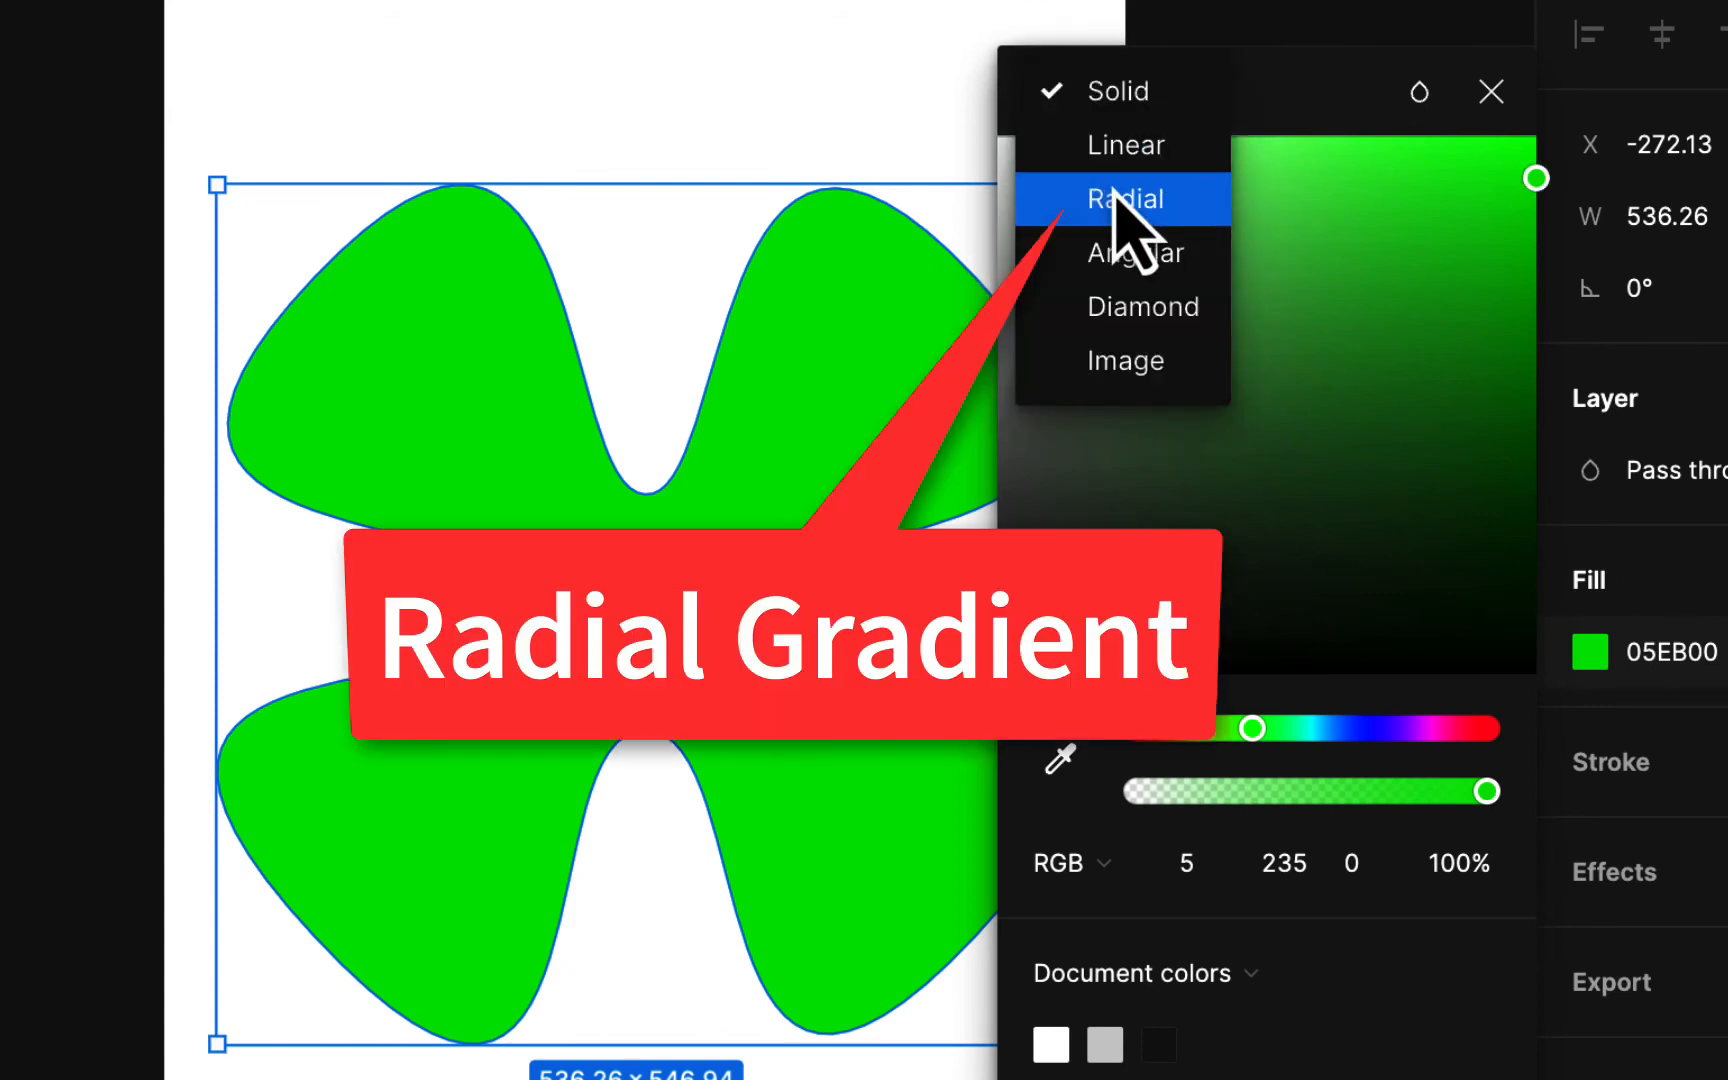
pyautogui.click(1113, 197)
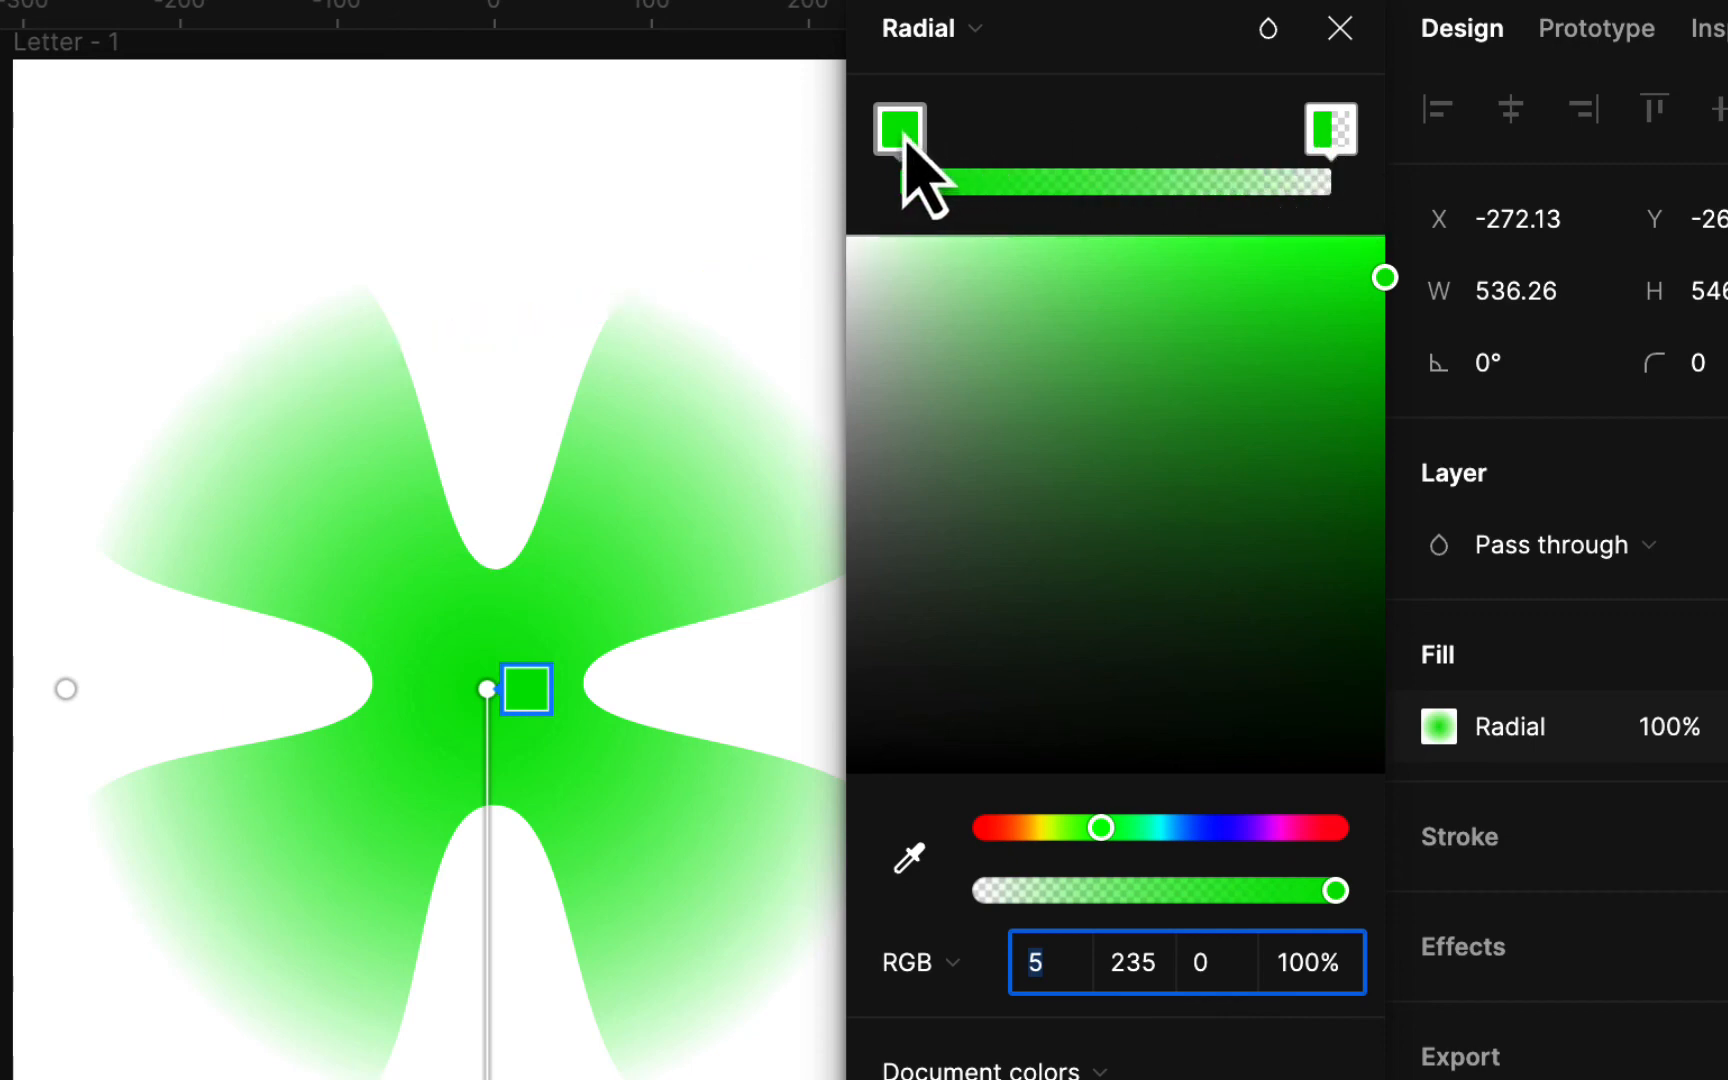
pyautogui.moveTo(905, 145); pyautogui.dragTo(1146, 143)
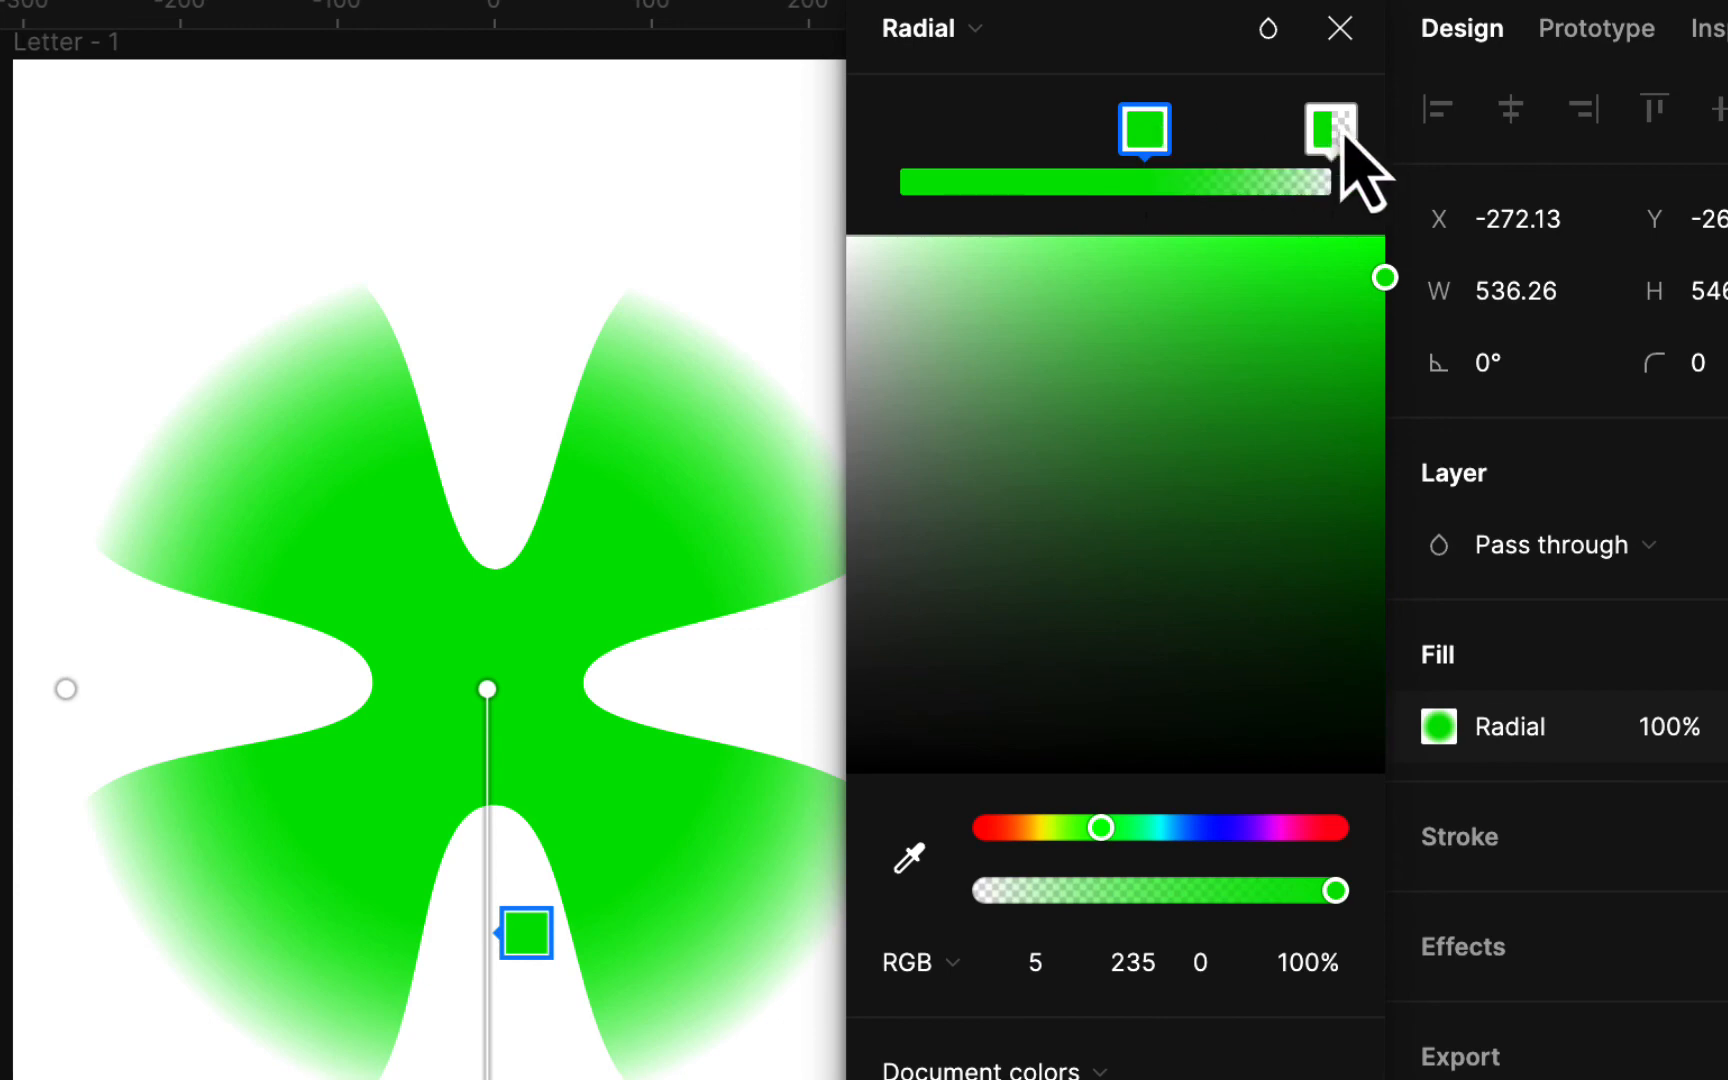
pyautogui.moveTo(1338, 135); pyautogui.dragTo(898, 140)
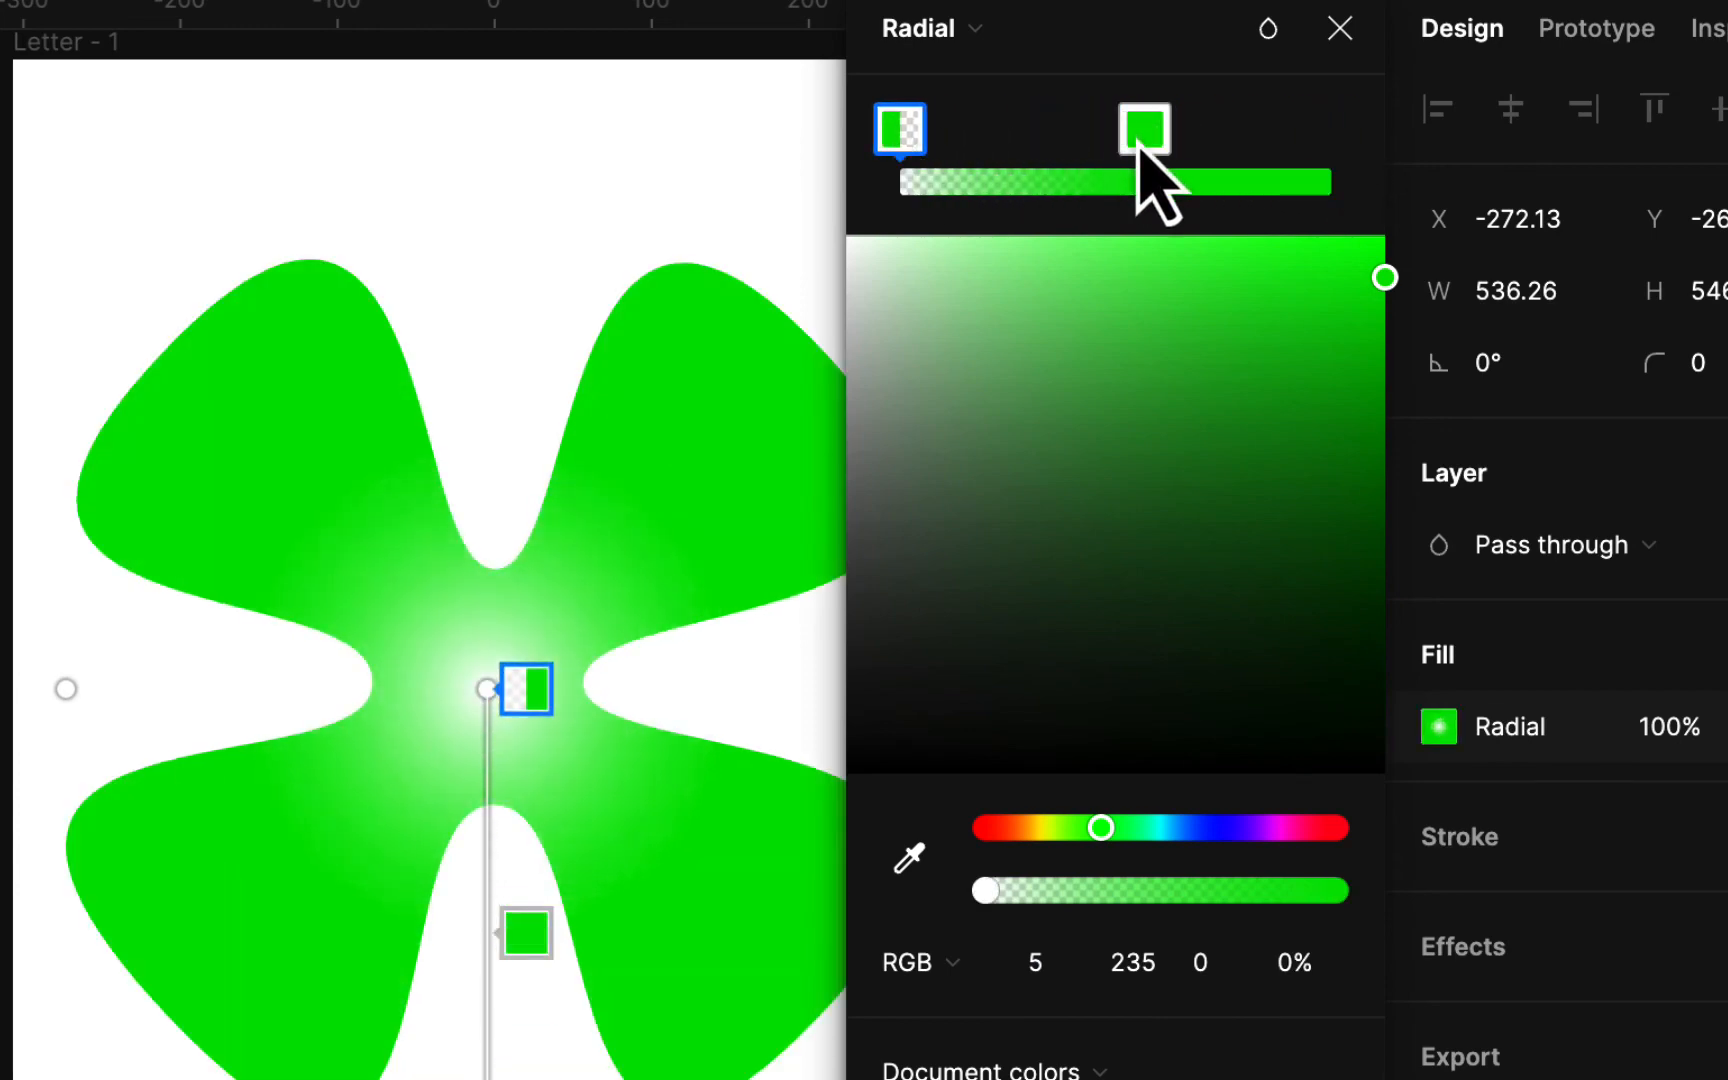
pyautogui.moveTo(1145, 140); pyautogui.dragTo(1346, 152)
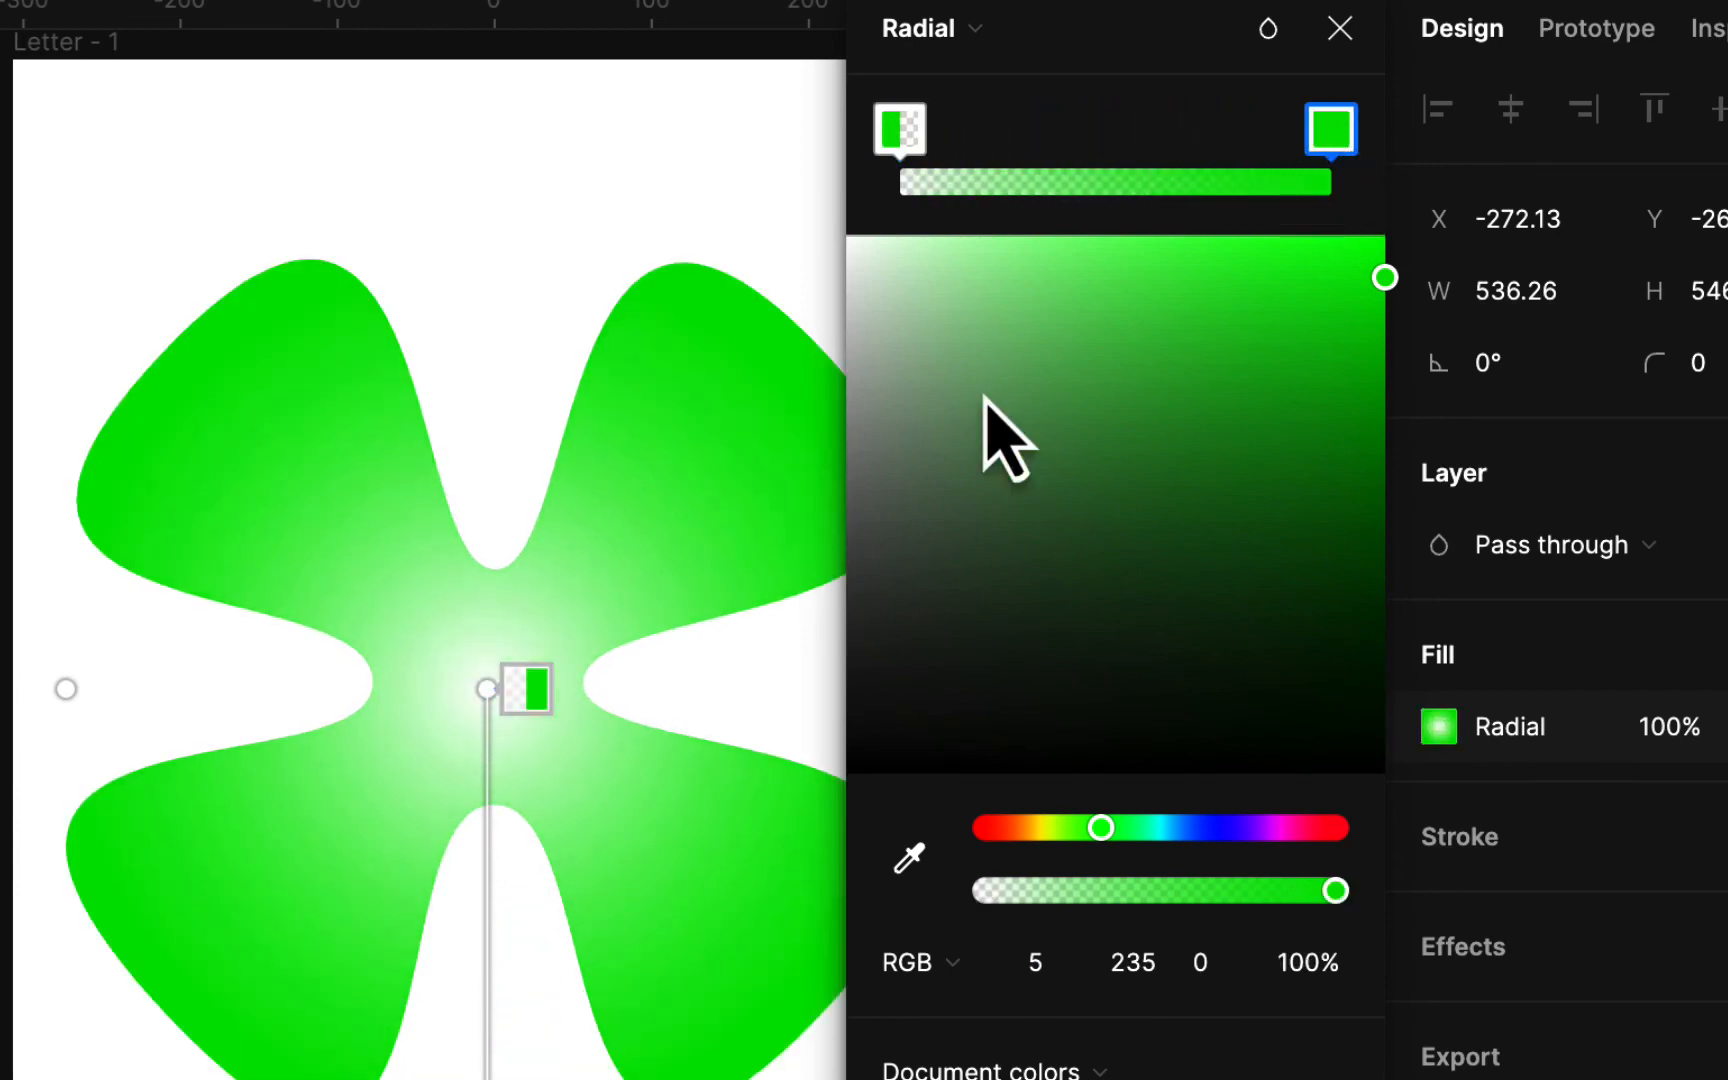
# Step: Recolor the gradient's center stop to a bright yellow at 100% opacity and close the color picker
pyautogui.click(898, 130)
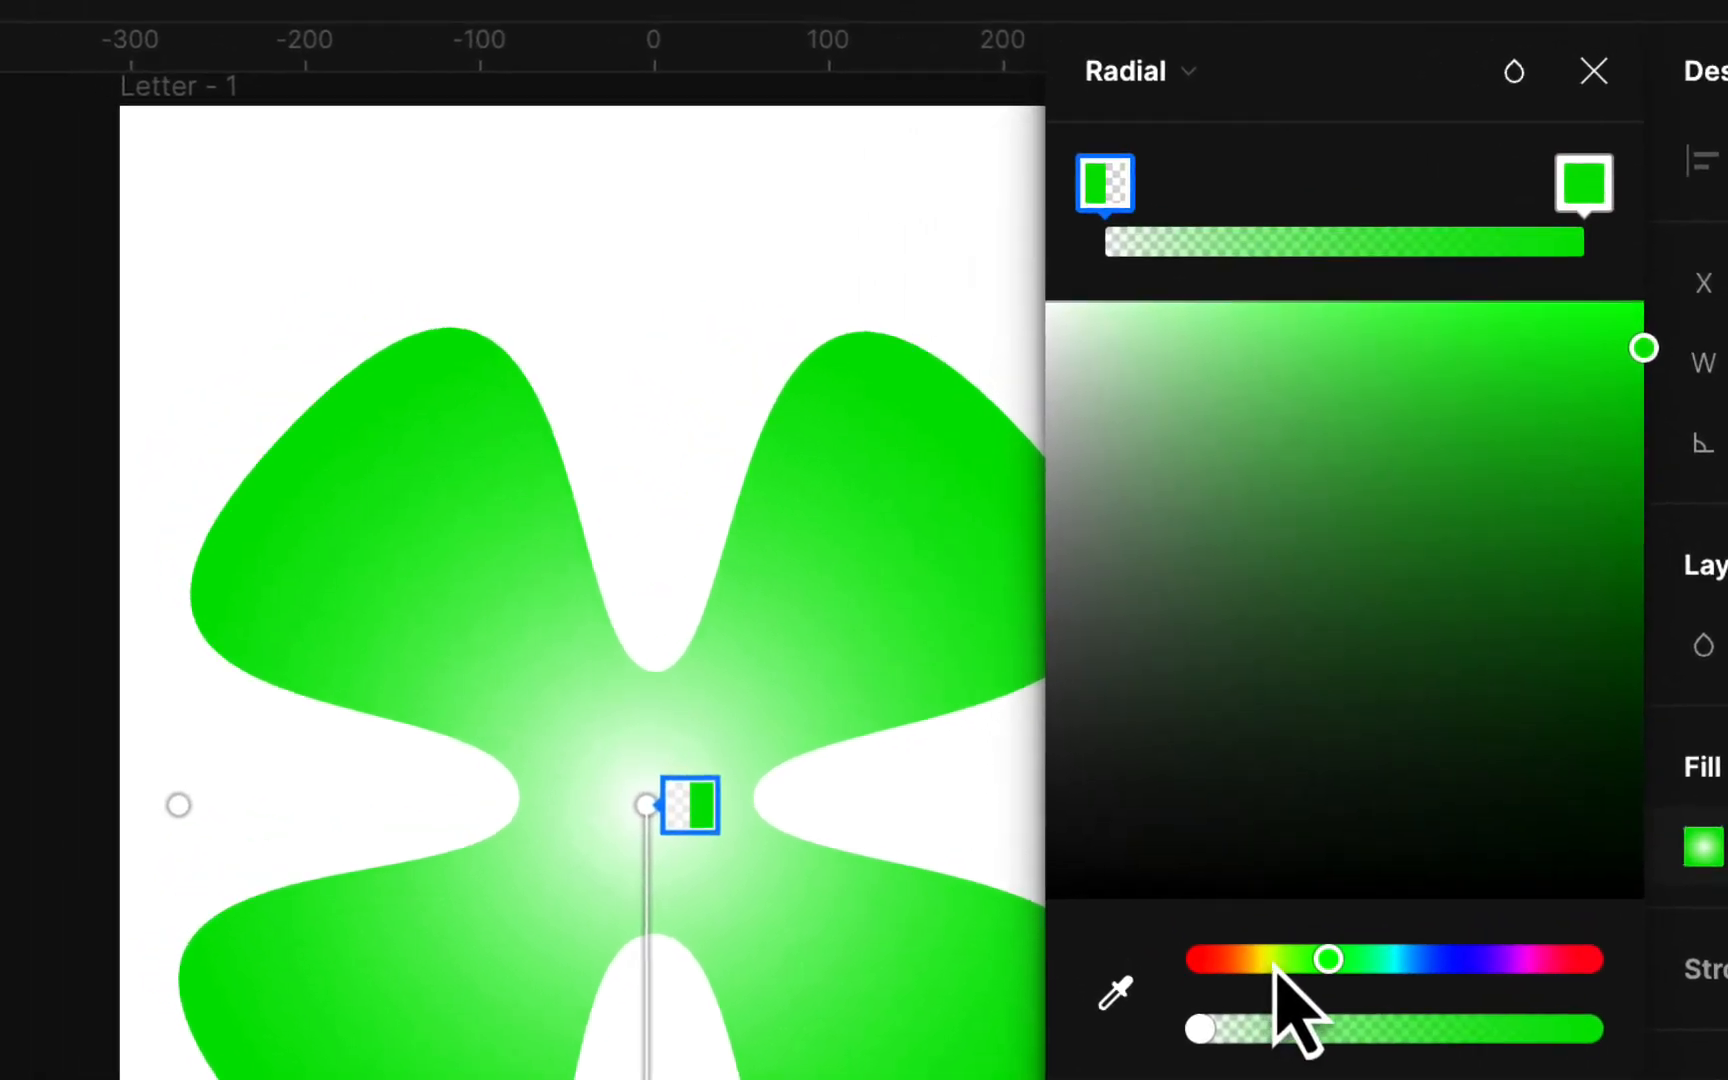
pyautogui.click(1274, 960)
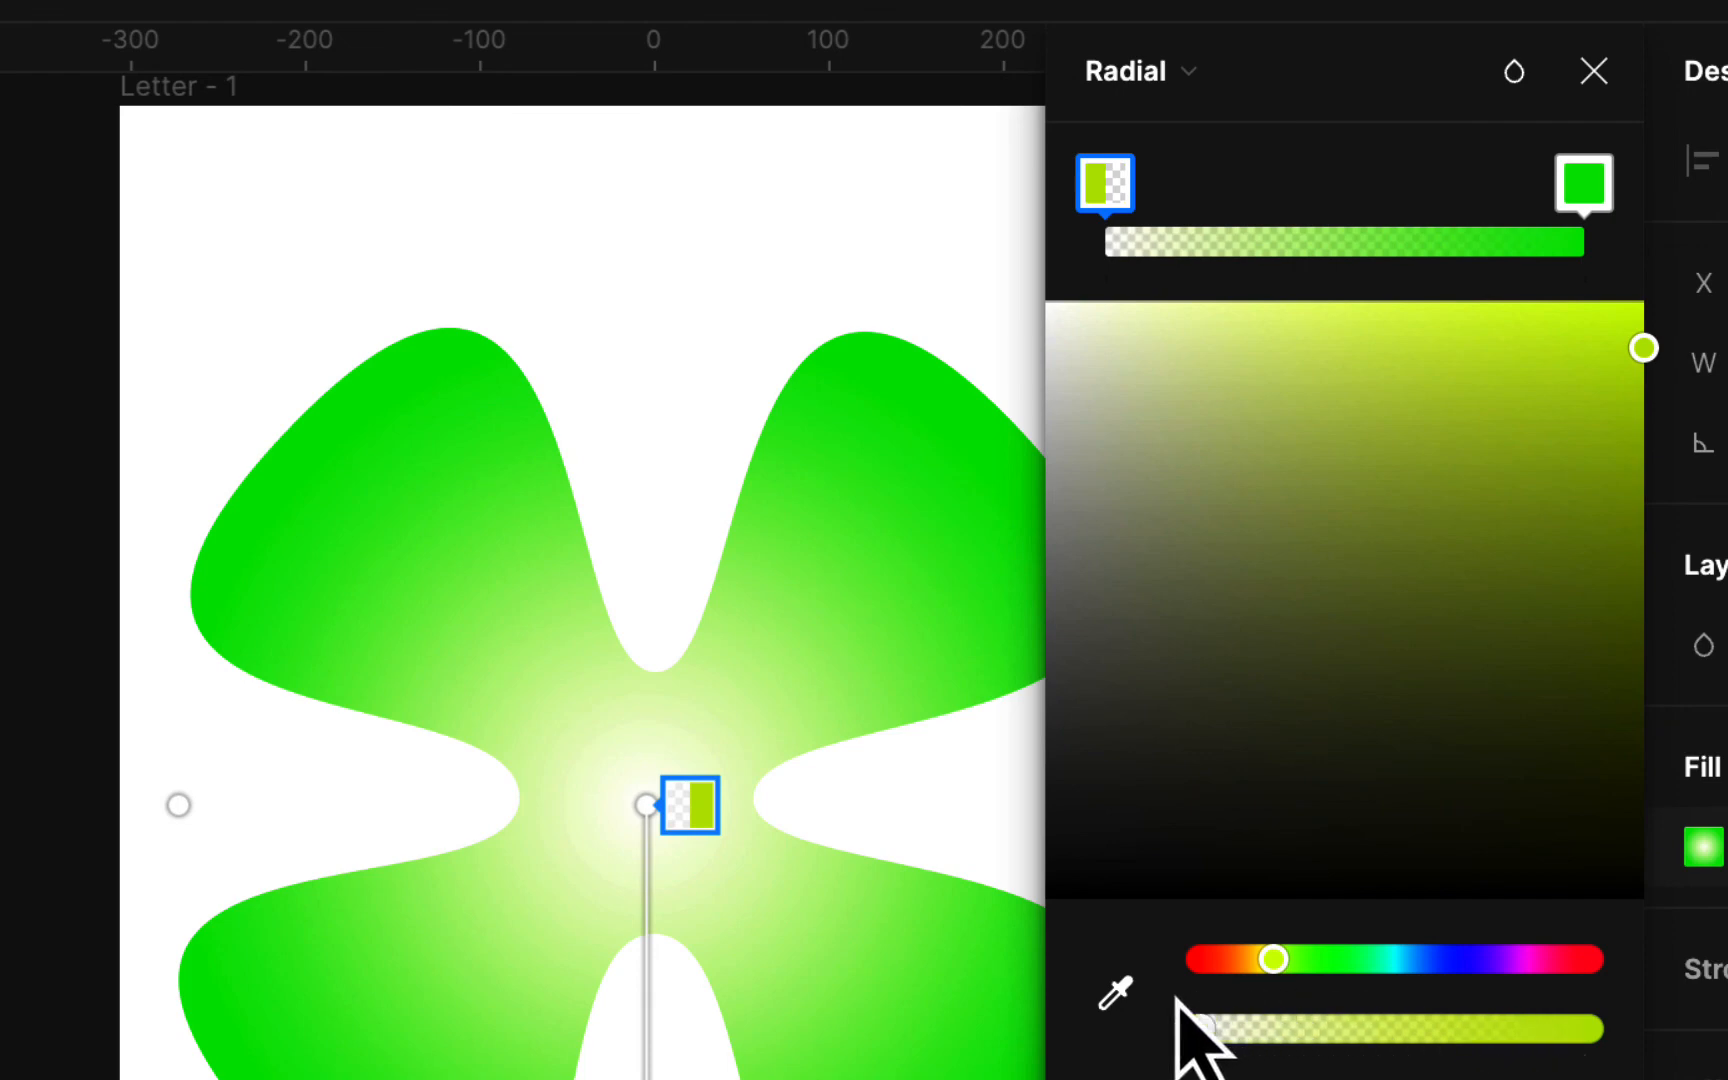
pyautogui.moveTo(1200, 1030); pyautogui.dragTo(1606, 1040)
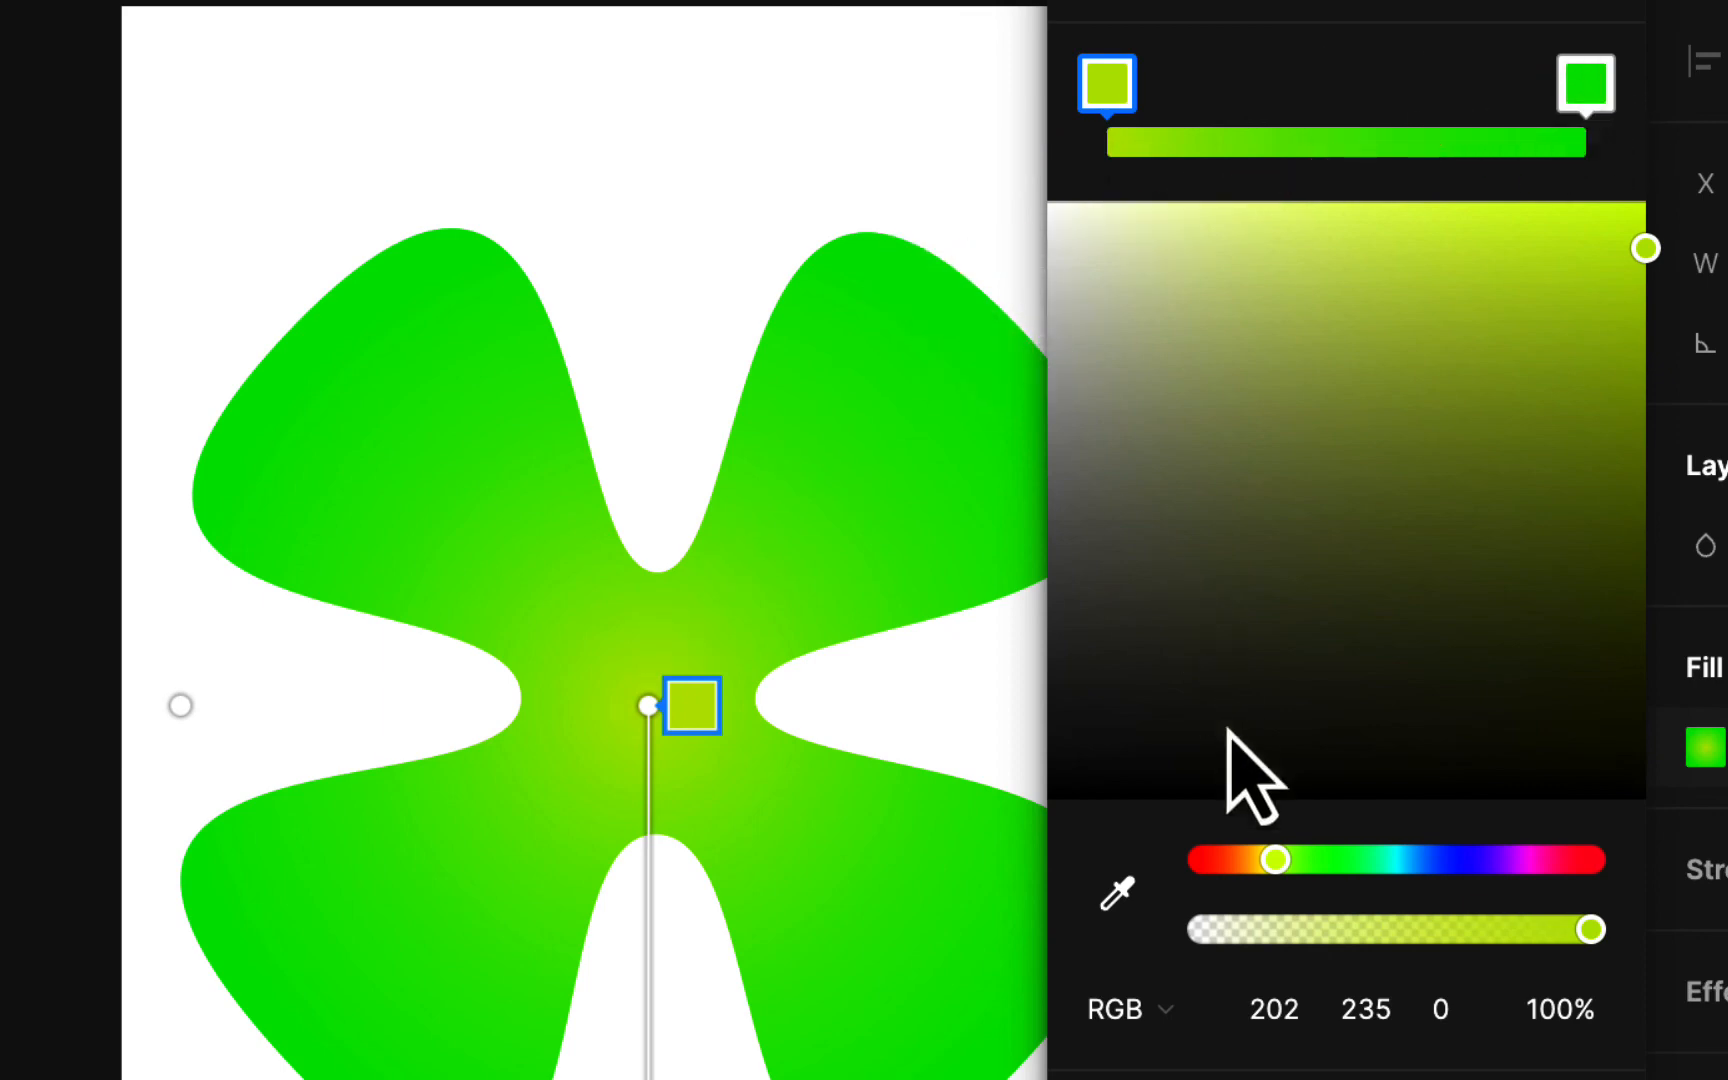
pyautogui.moveTo(1272, 860)
pyautogui.mouseDown()
pyautogui.moveTo(1255, 860)
pyautogui.moveTo(1272, 860)
pyautogui.mouseUp()
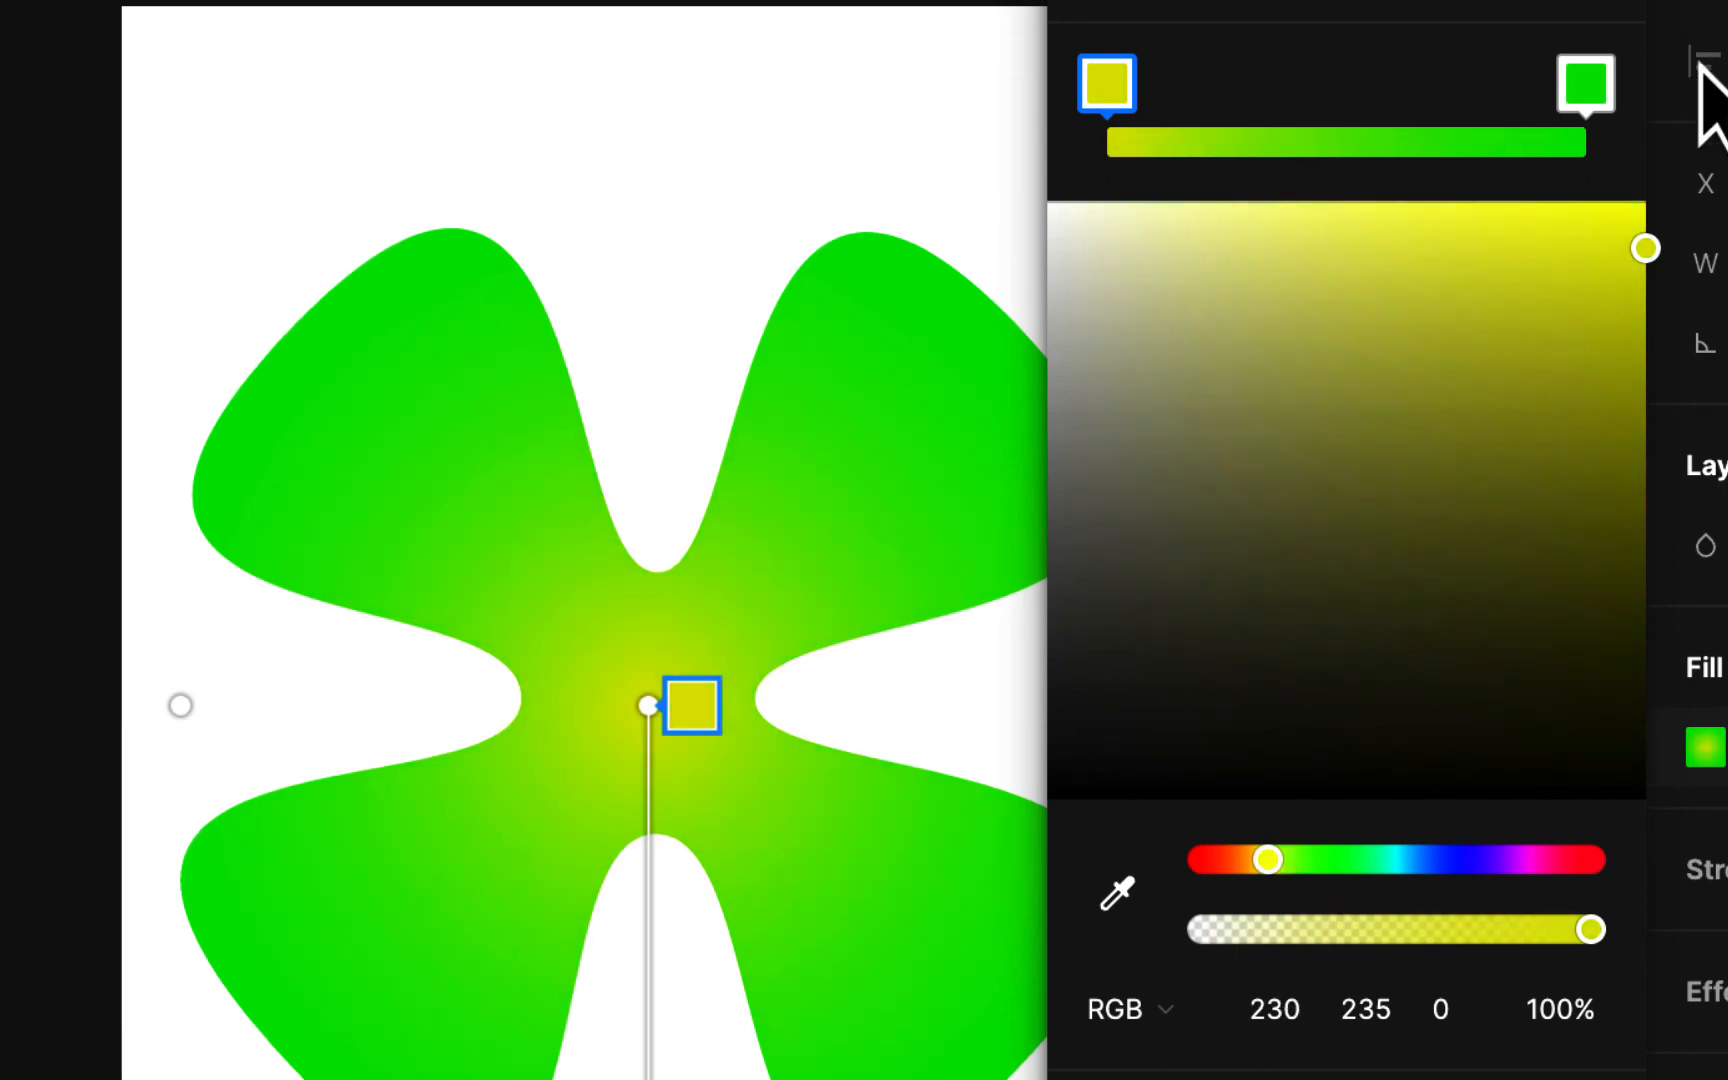
pyautogui.moveTo(1645, 248); pyautogui.dragTo(1461, 211)
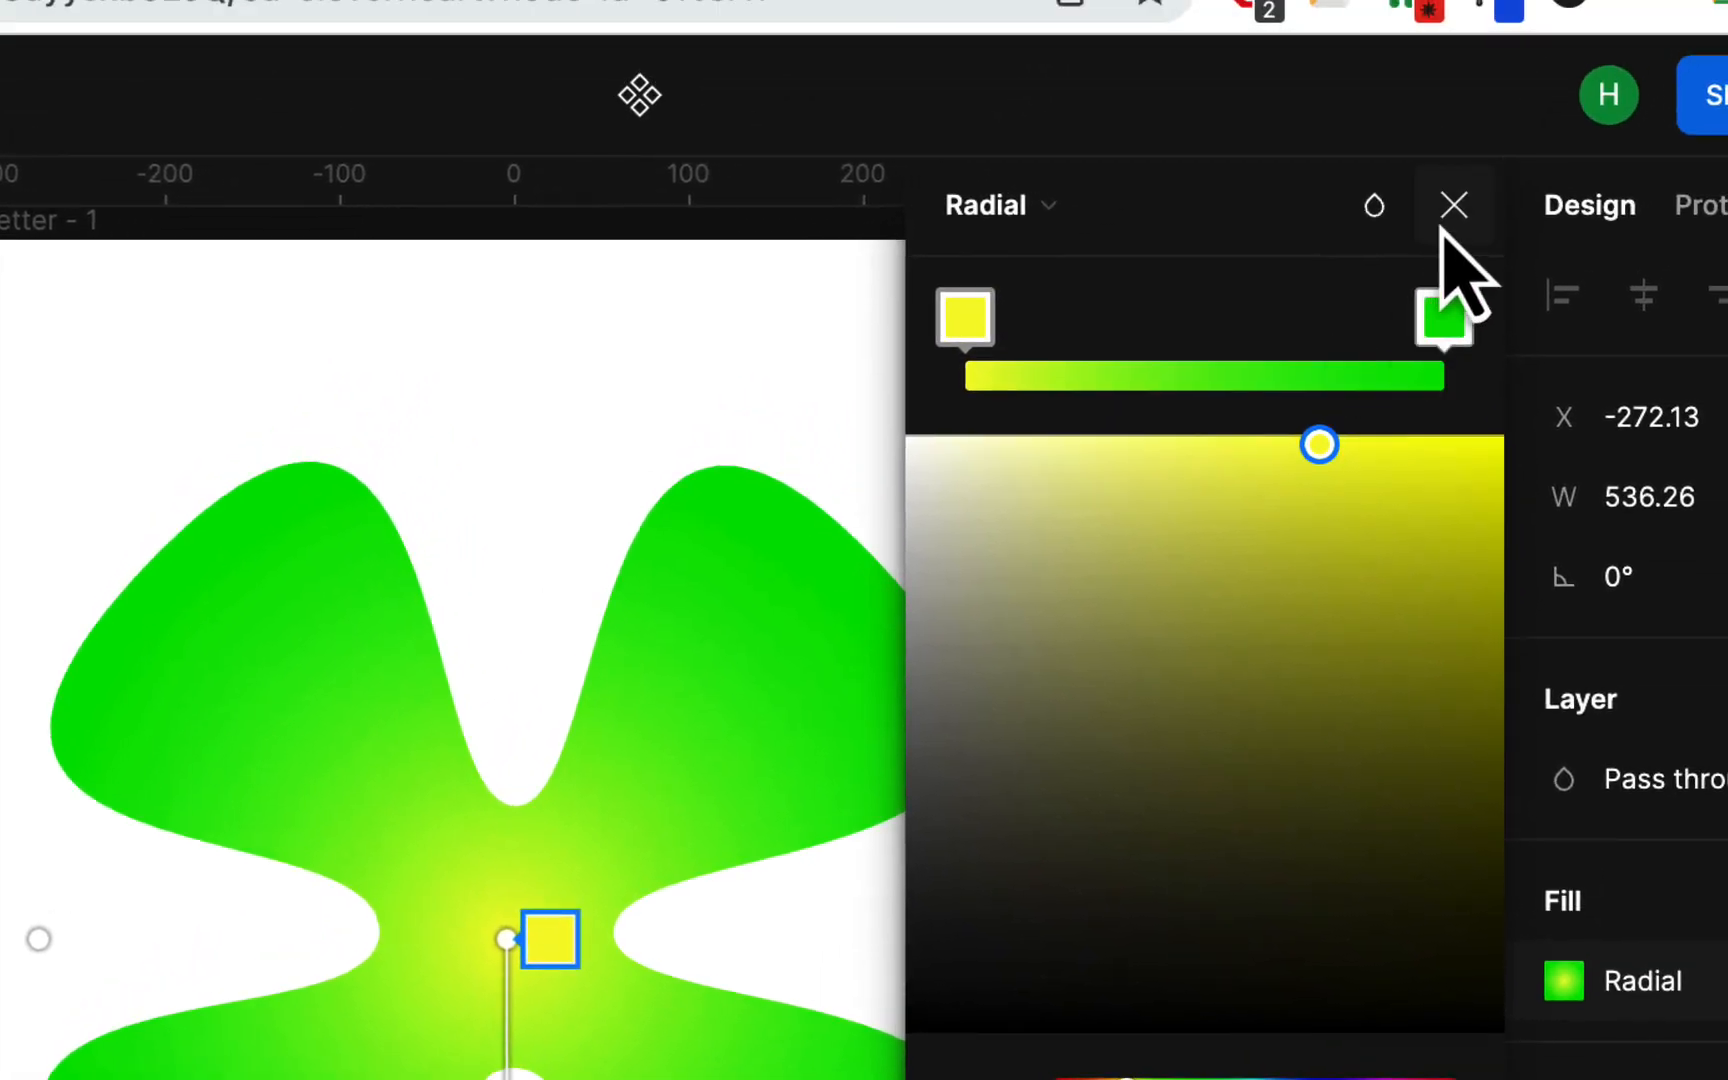
pyautogui.click(1446, 215)
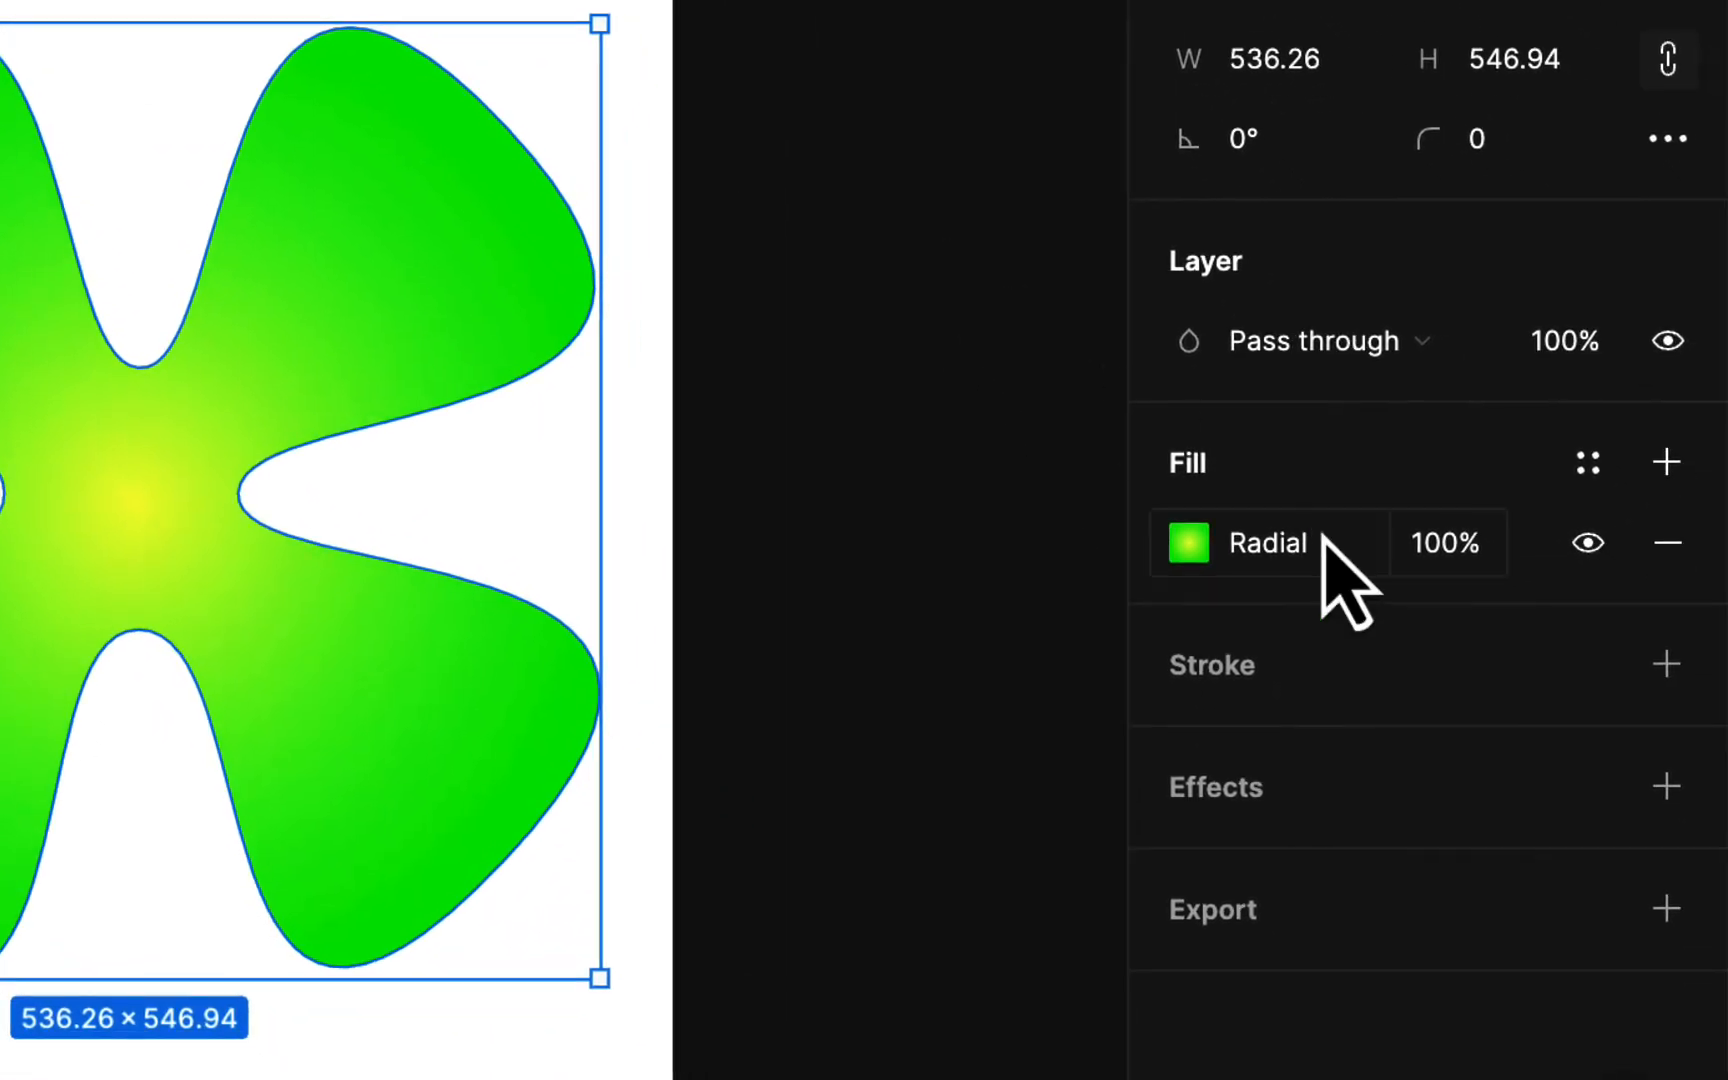
# Step: Add a drop shadow to the clover with X 10, Y 10, blur 10 and 50% opacity, and close its settings
pyautogui.click(1666, 786)
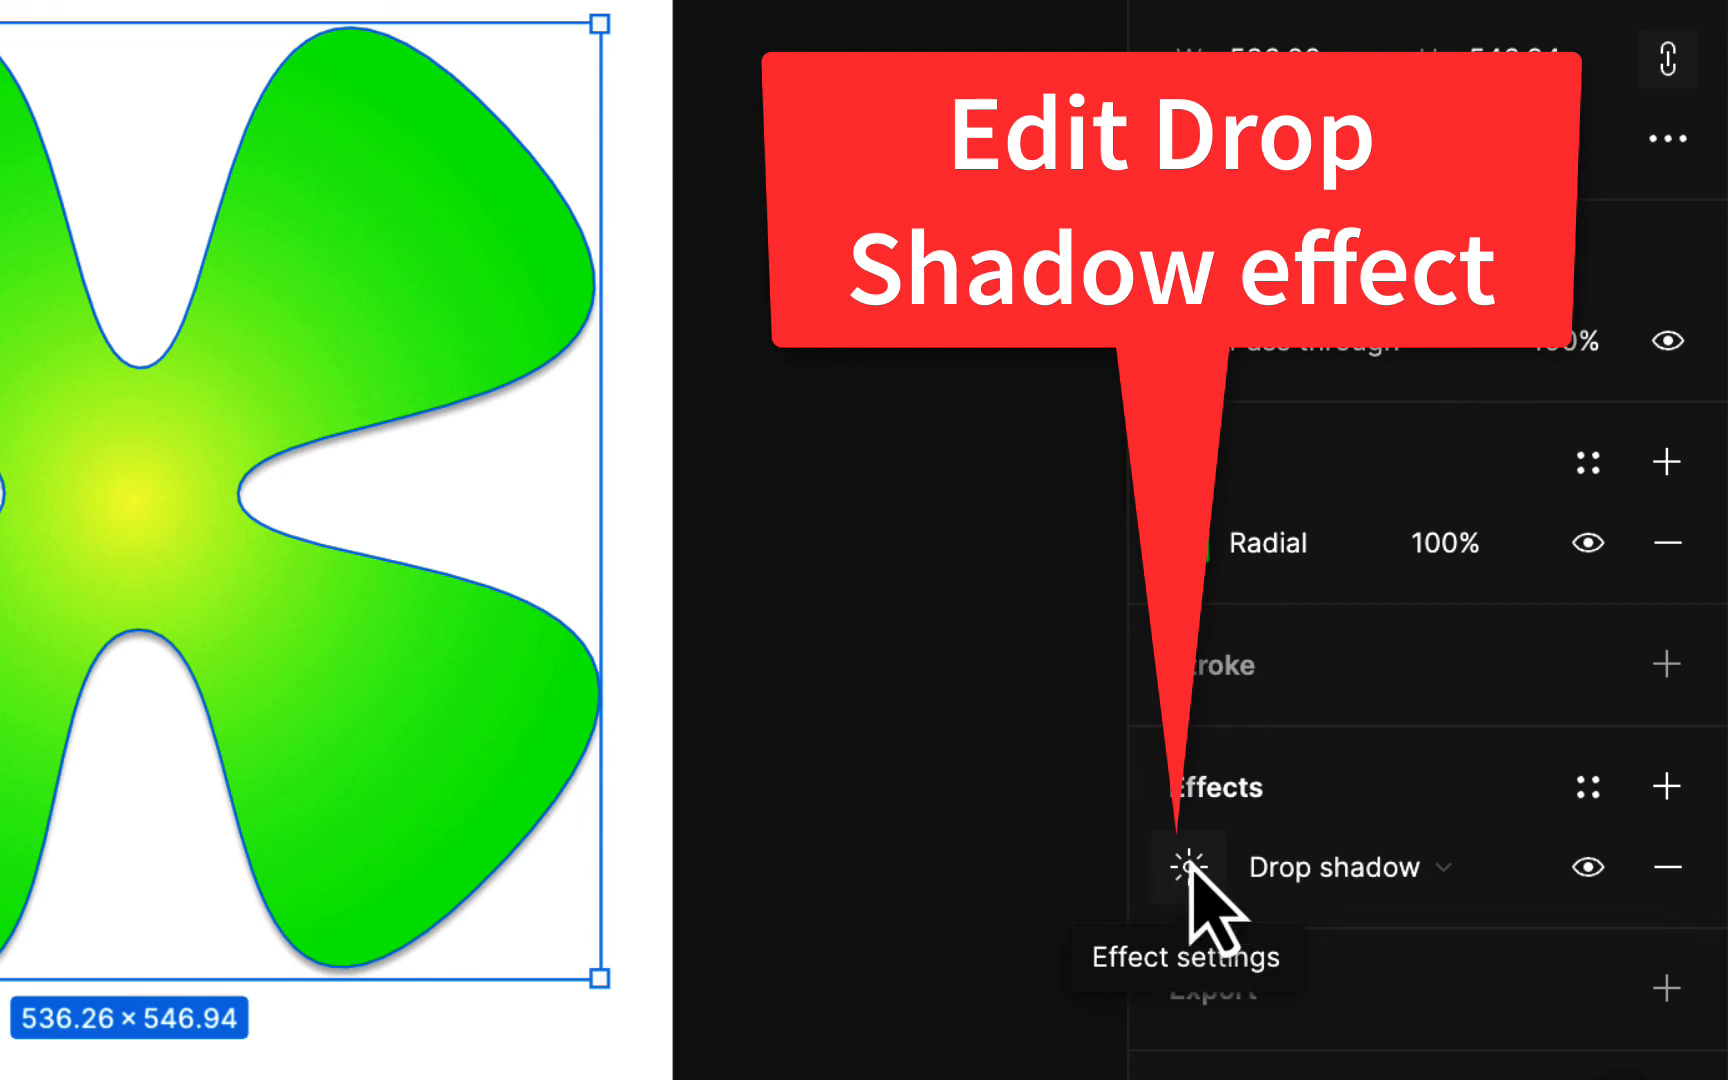
pyautogui.click(1190, 868)
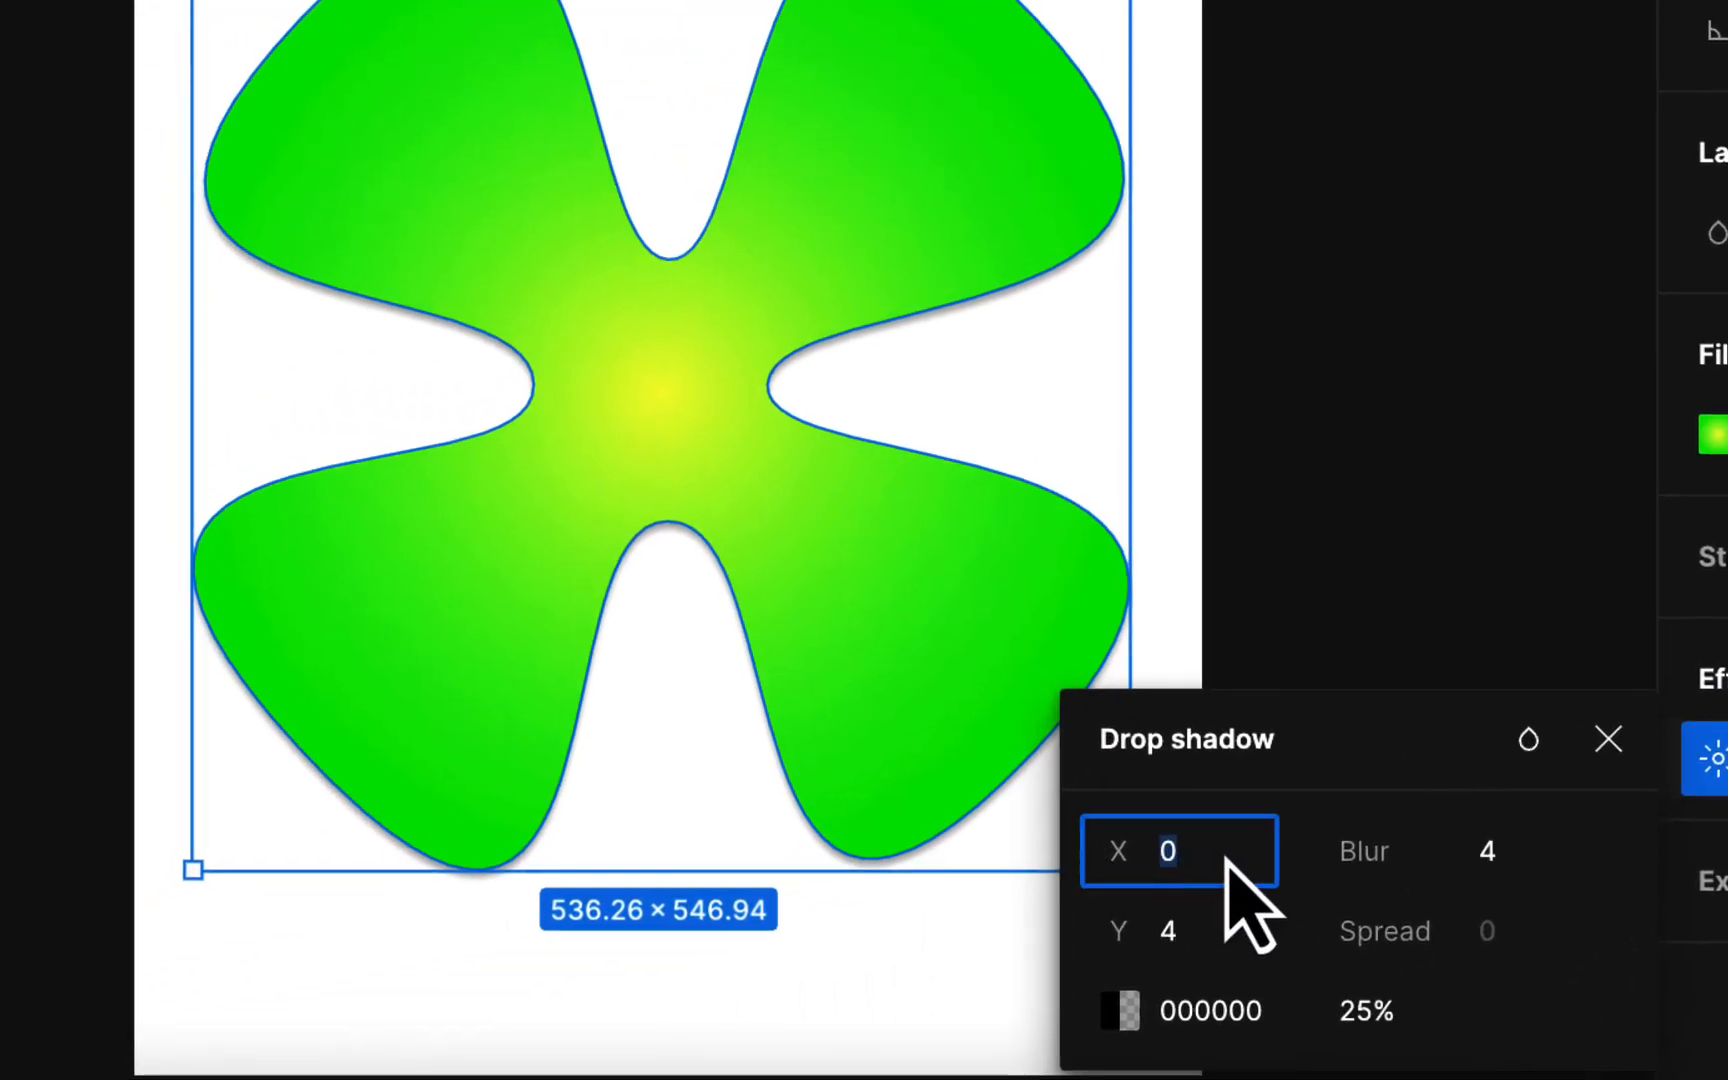
pyautogui.write('1')
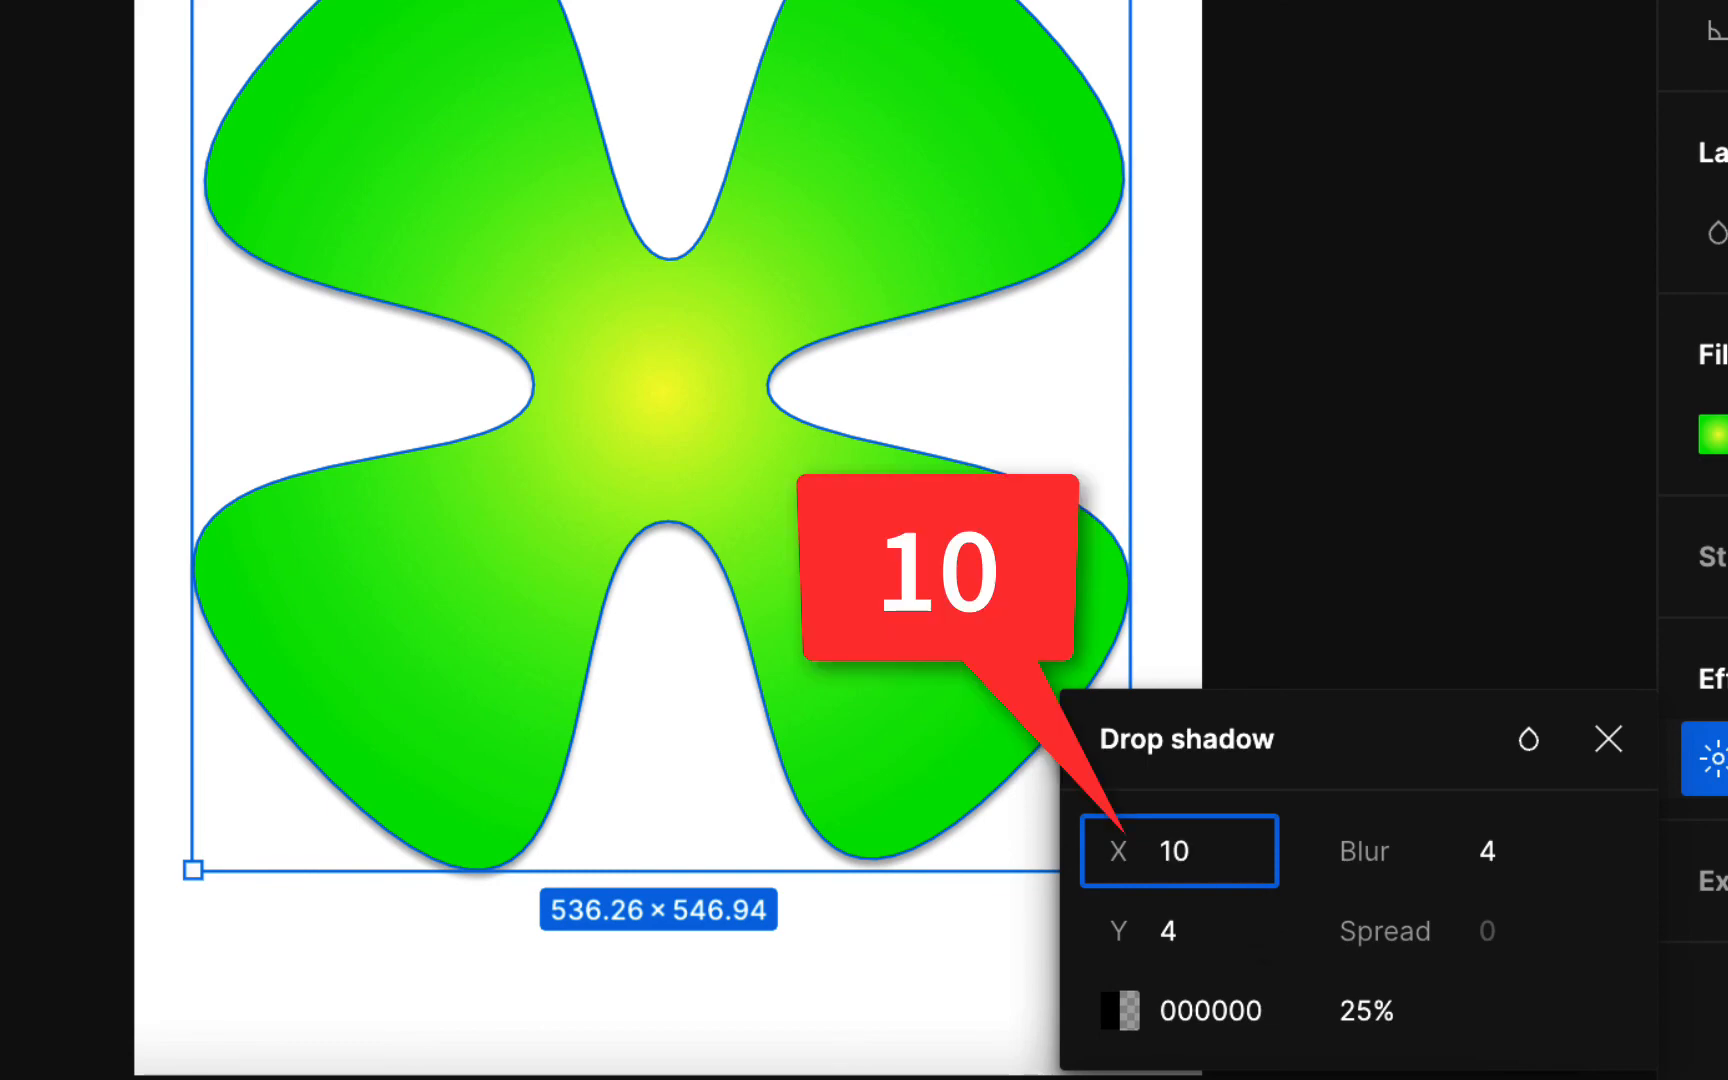
pyautogui.press('Tab')
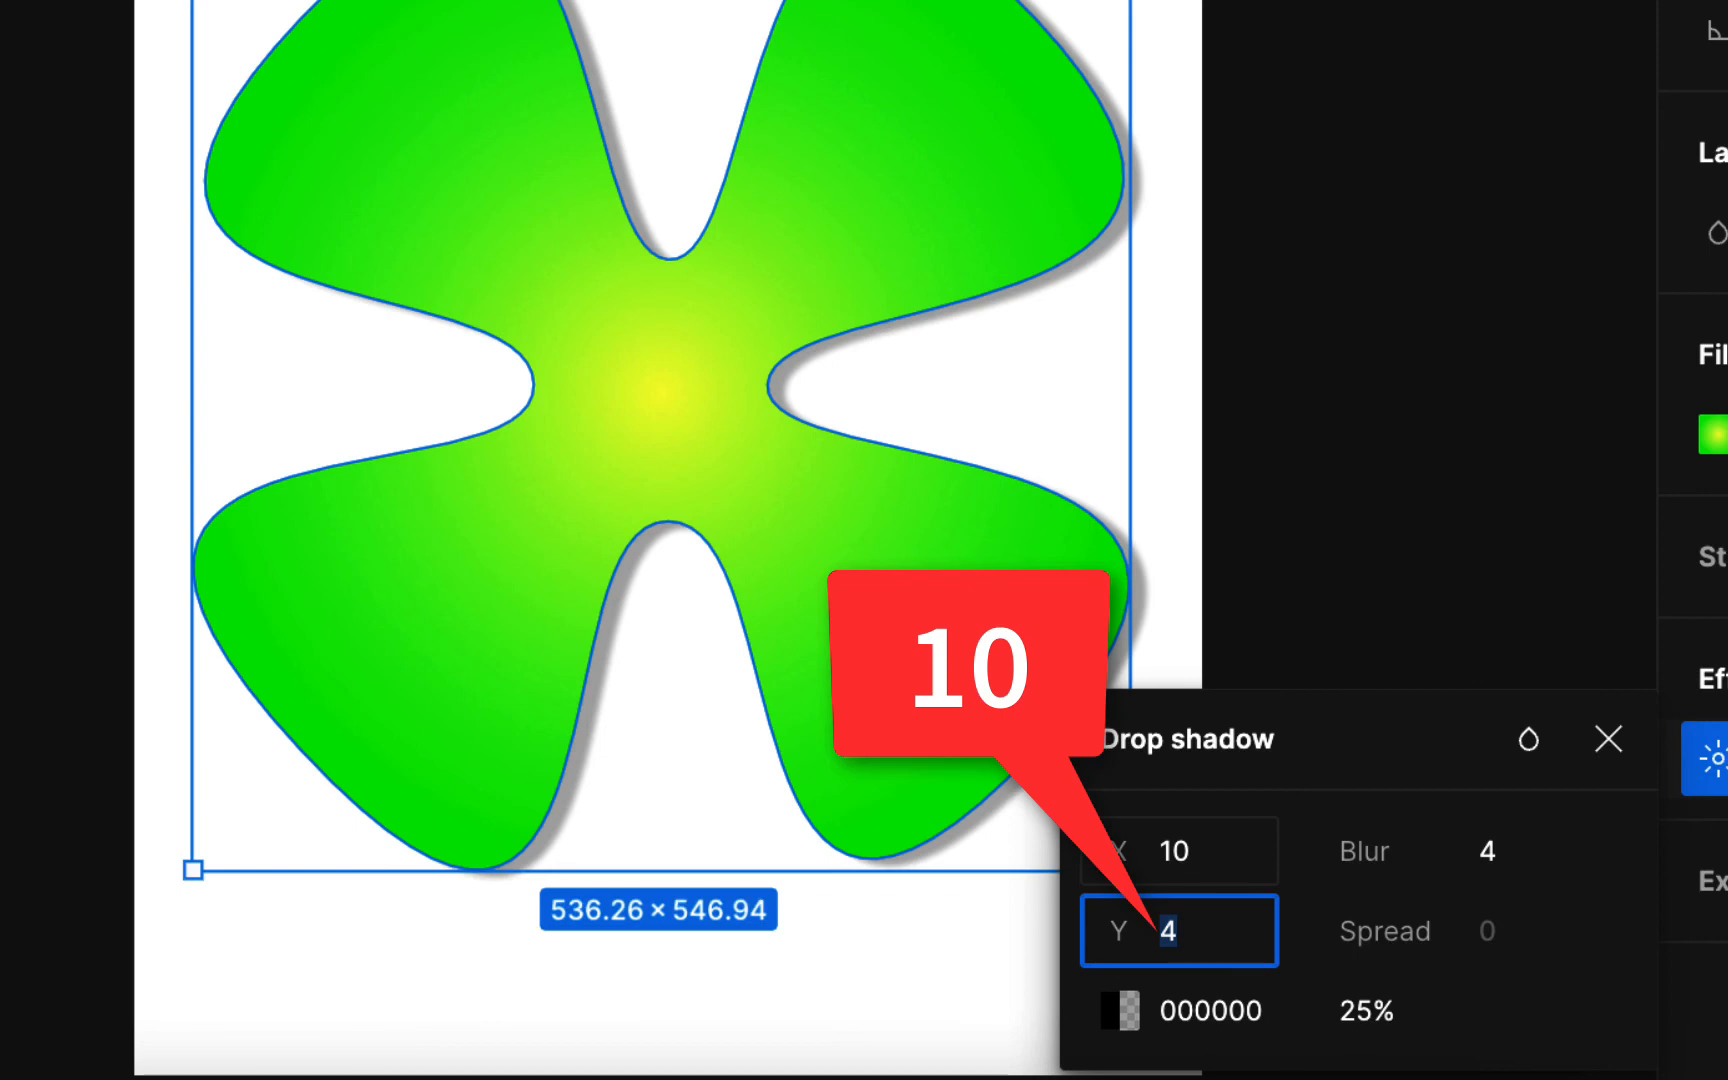
pyautogui.write('10')
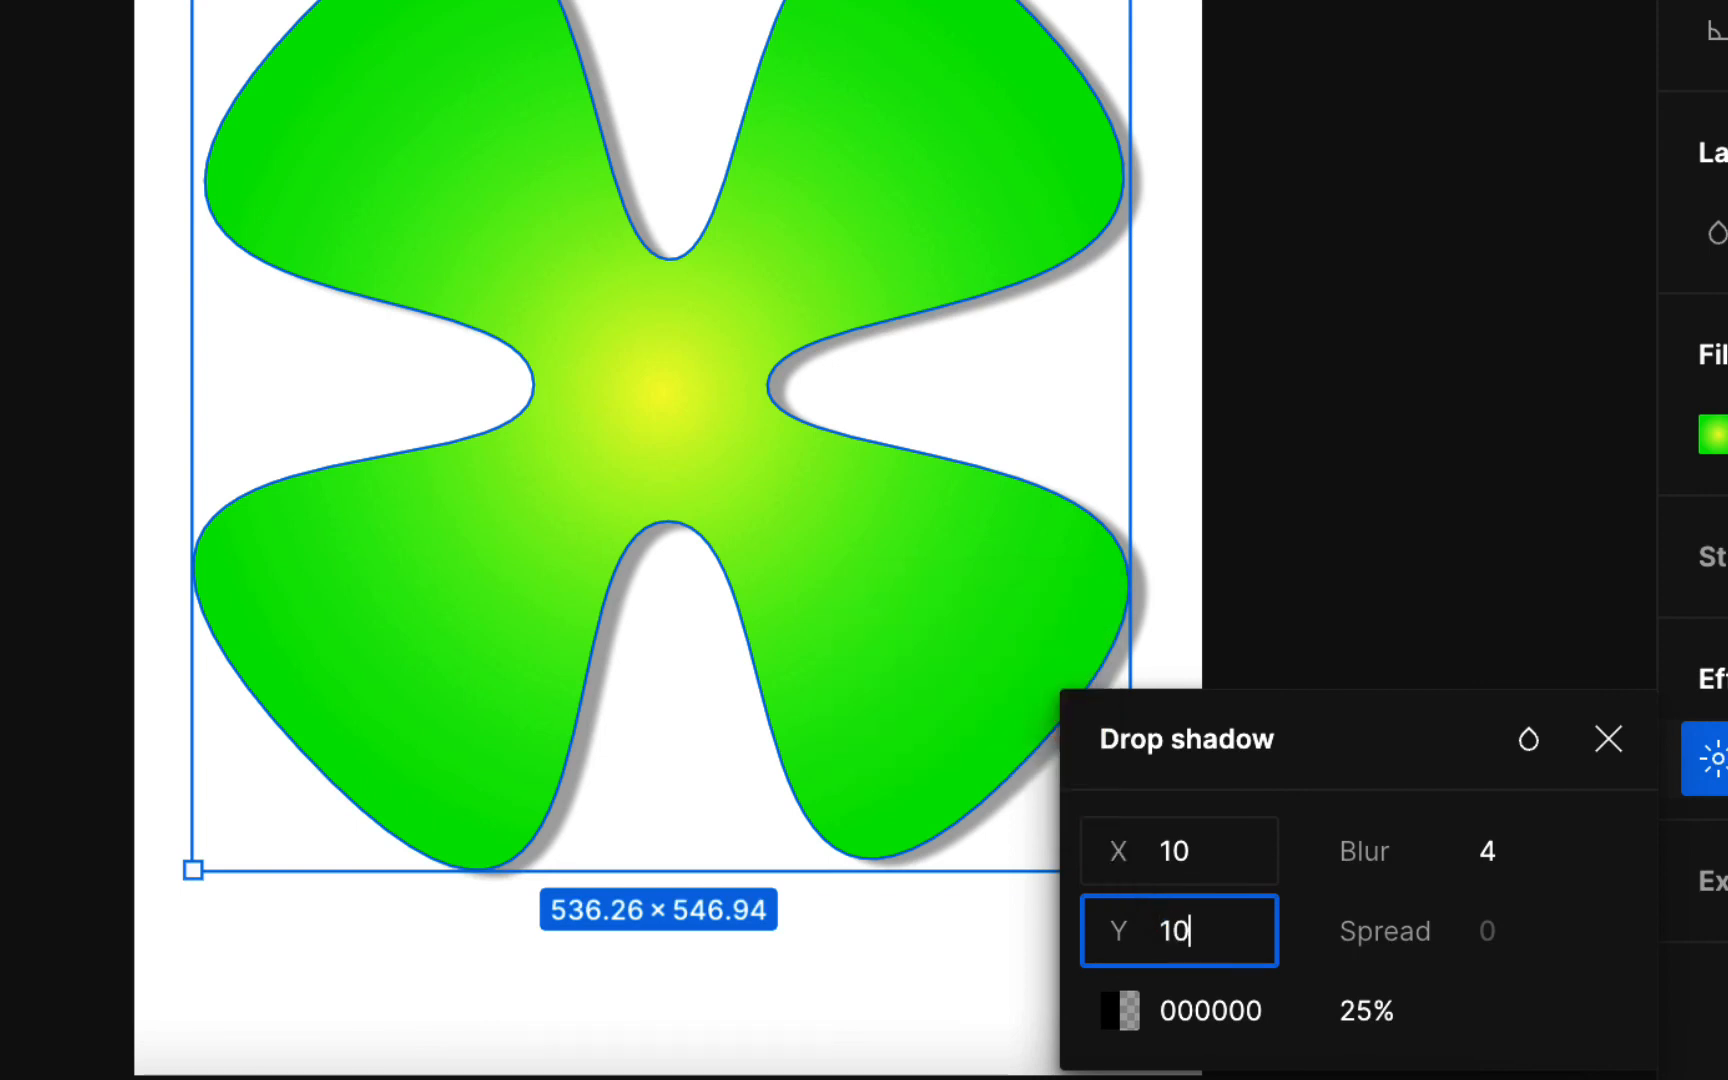
pyautogui.press('Tab')
pyautogui.write('1')
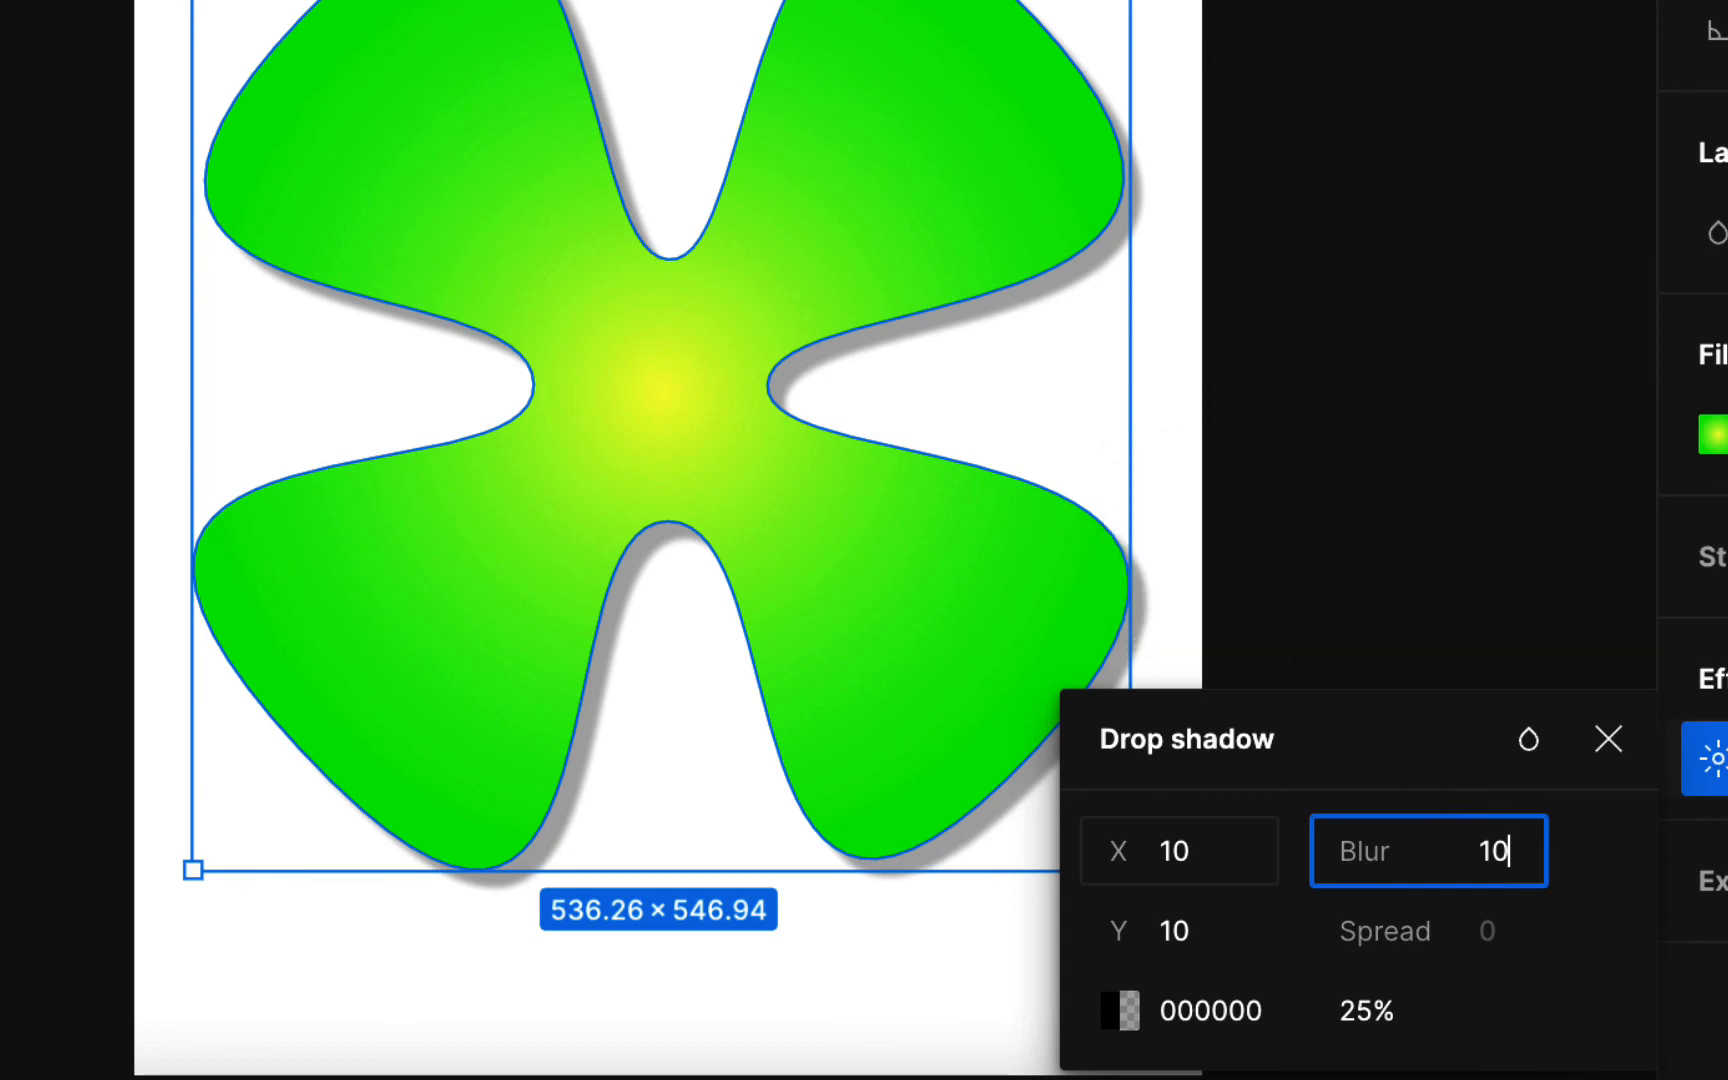
pyautogui.press('Tab')
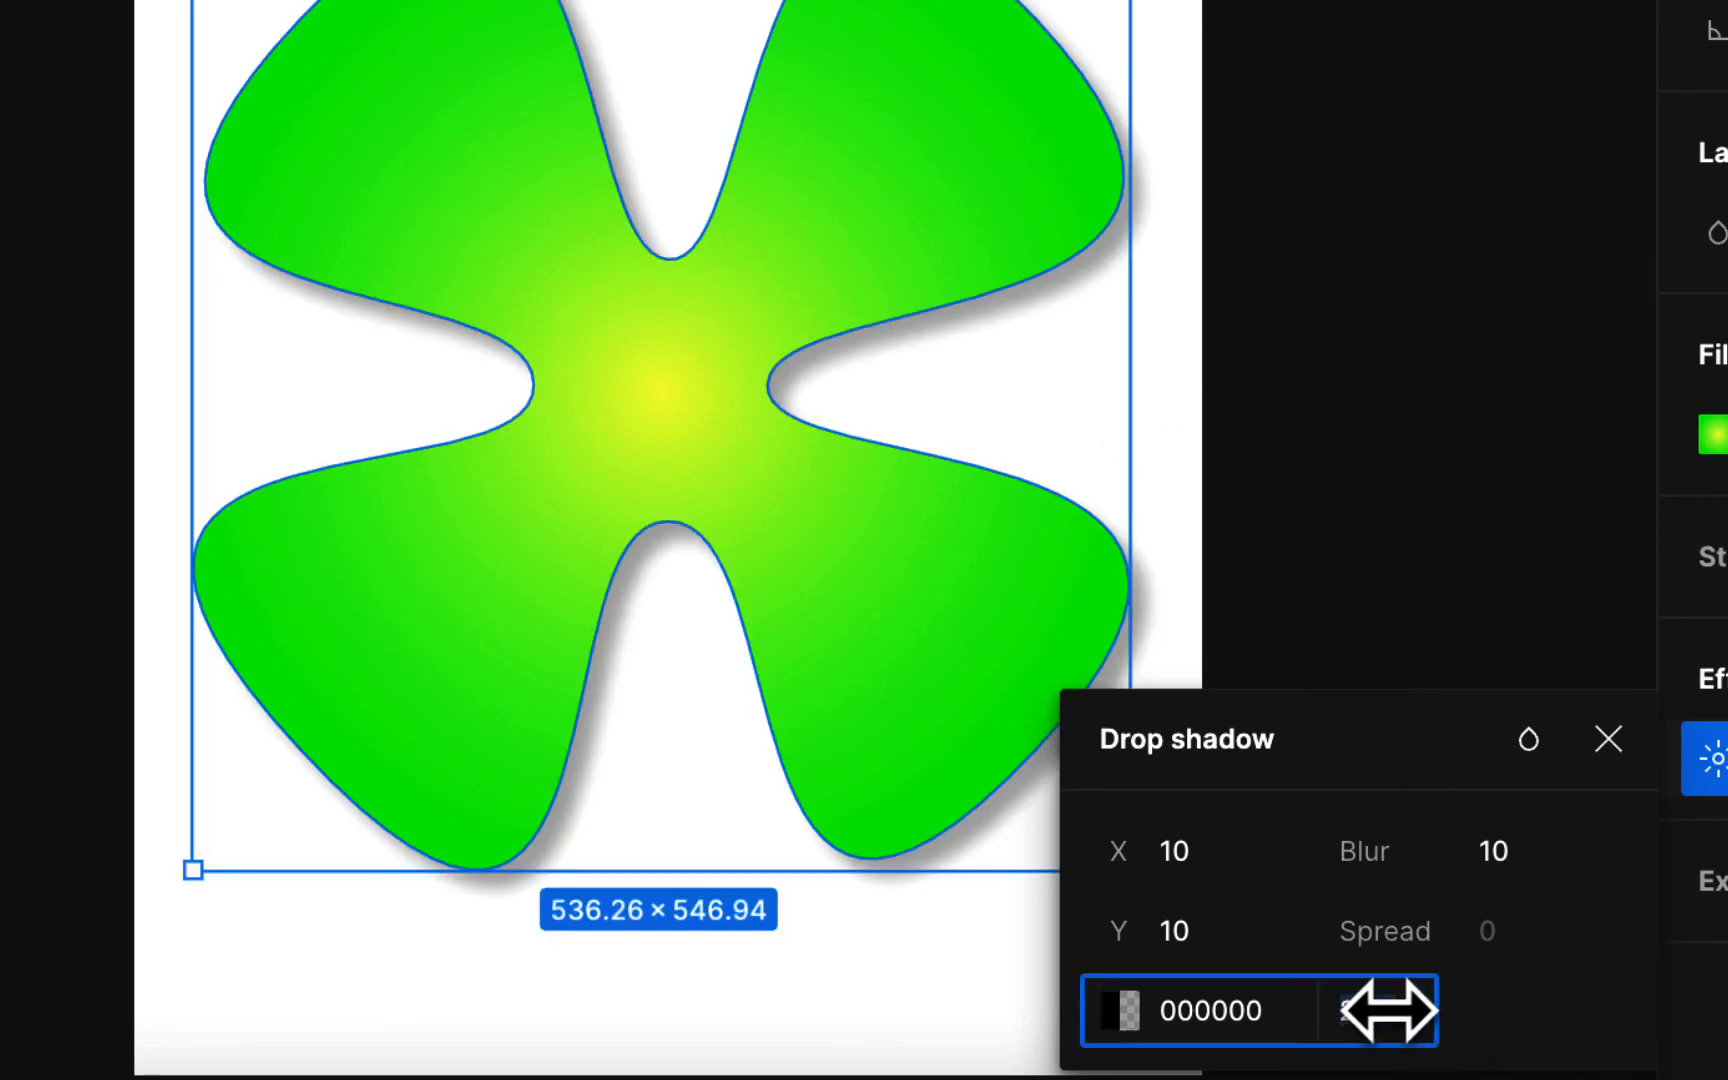
pyautogui.write('50')
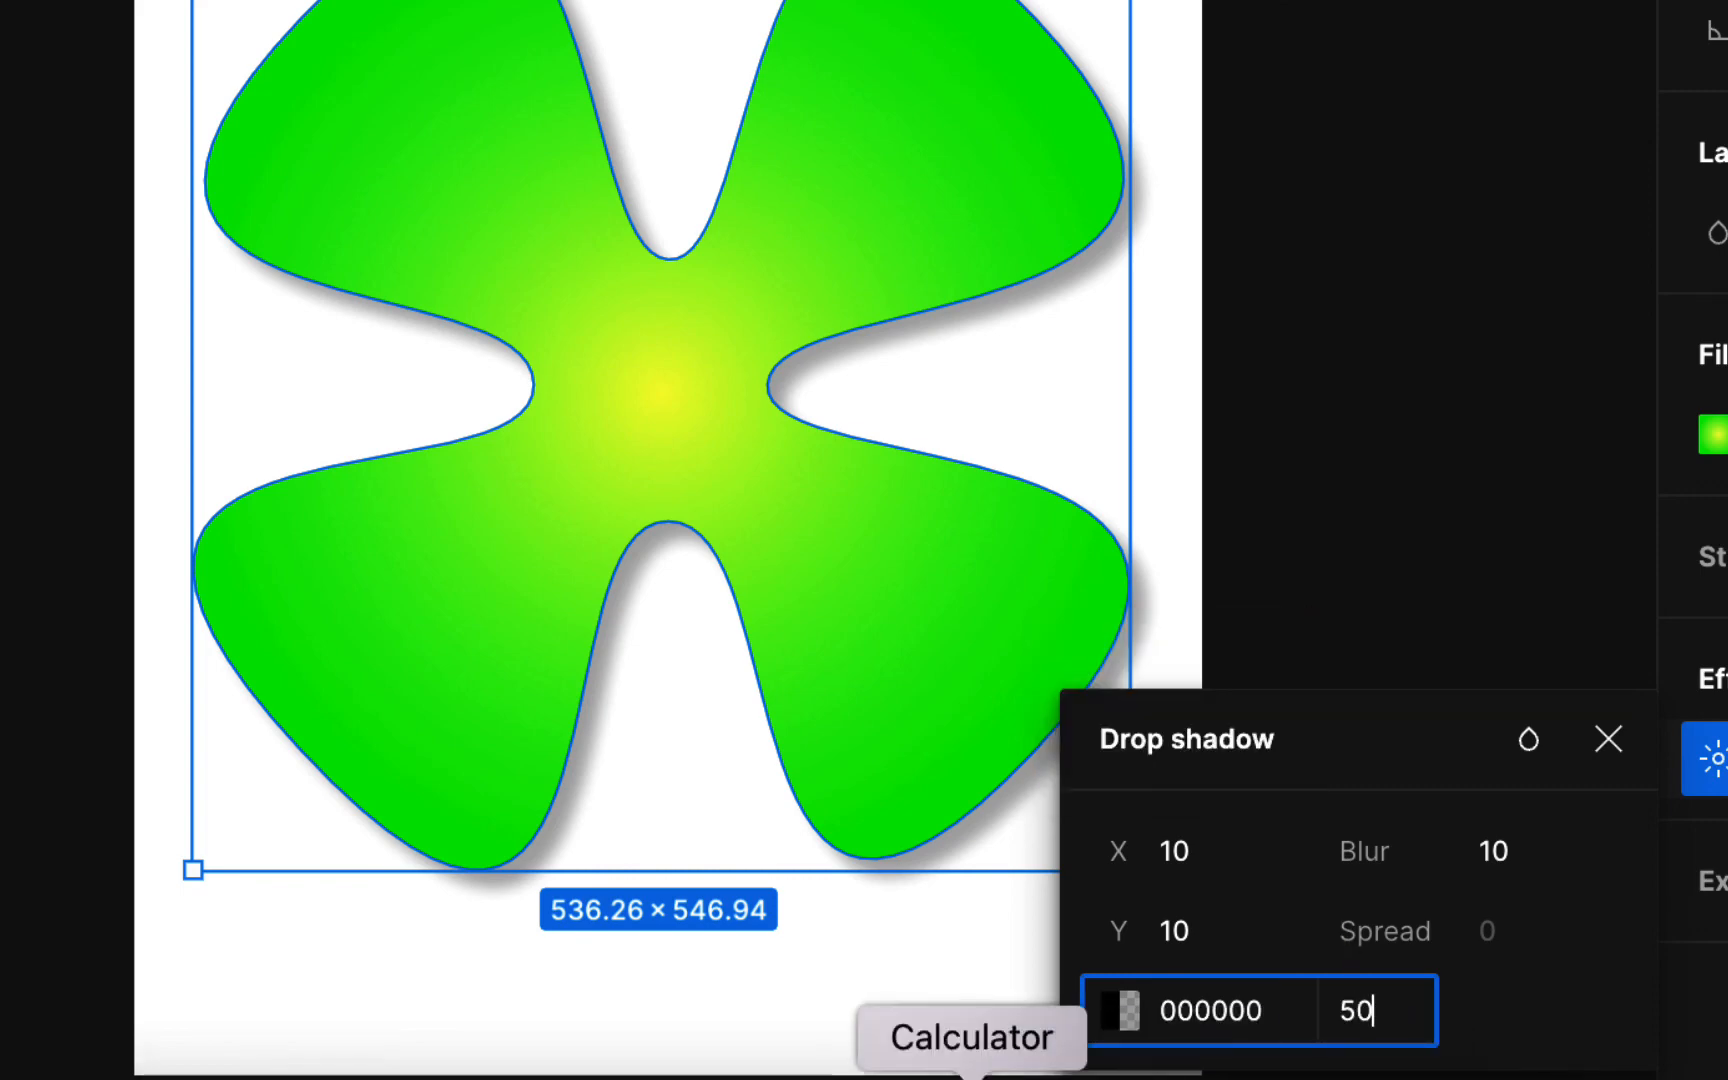
pyautogui.press('Return')
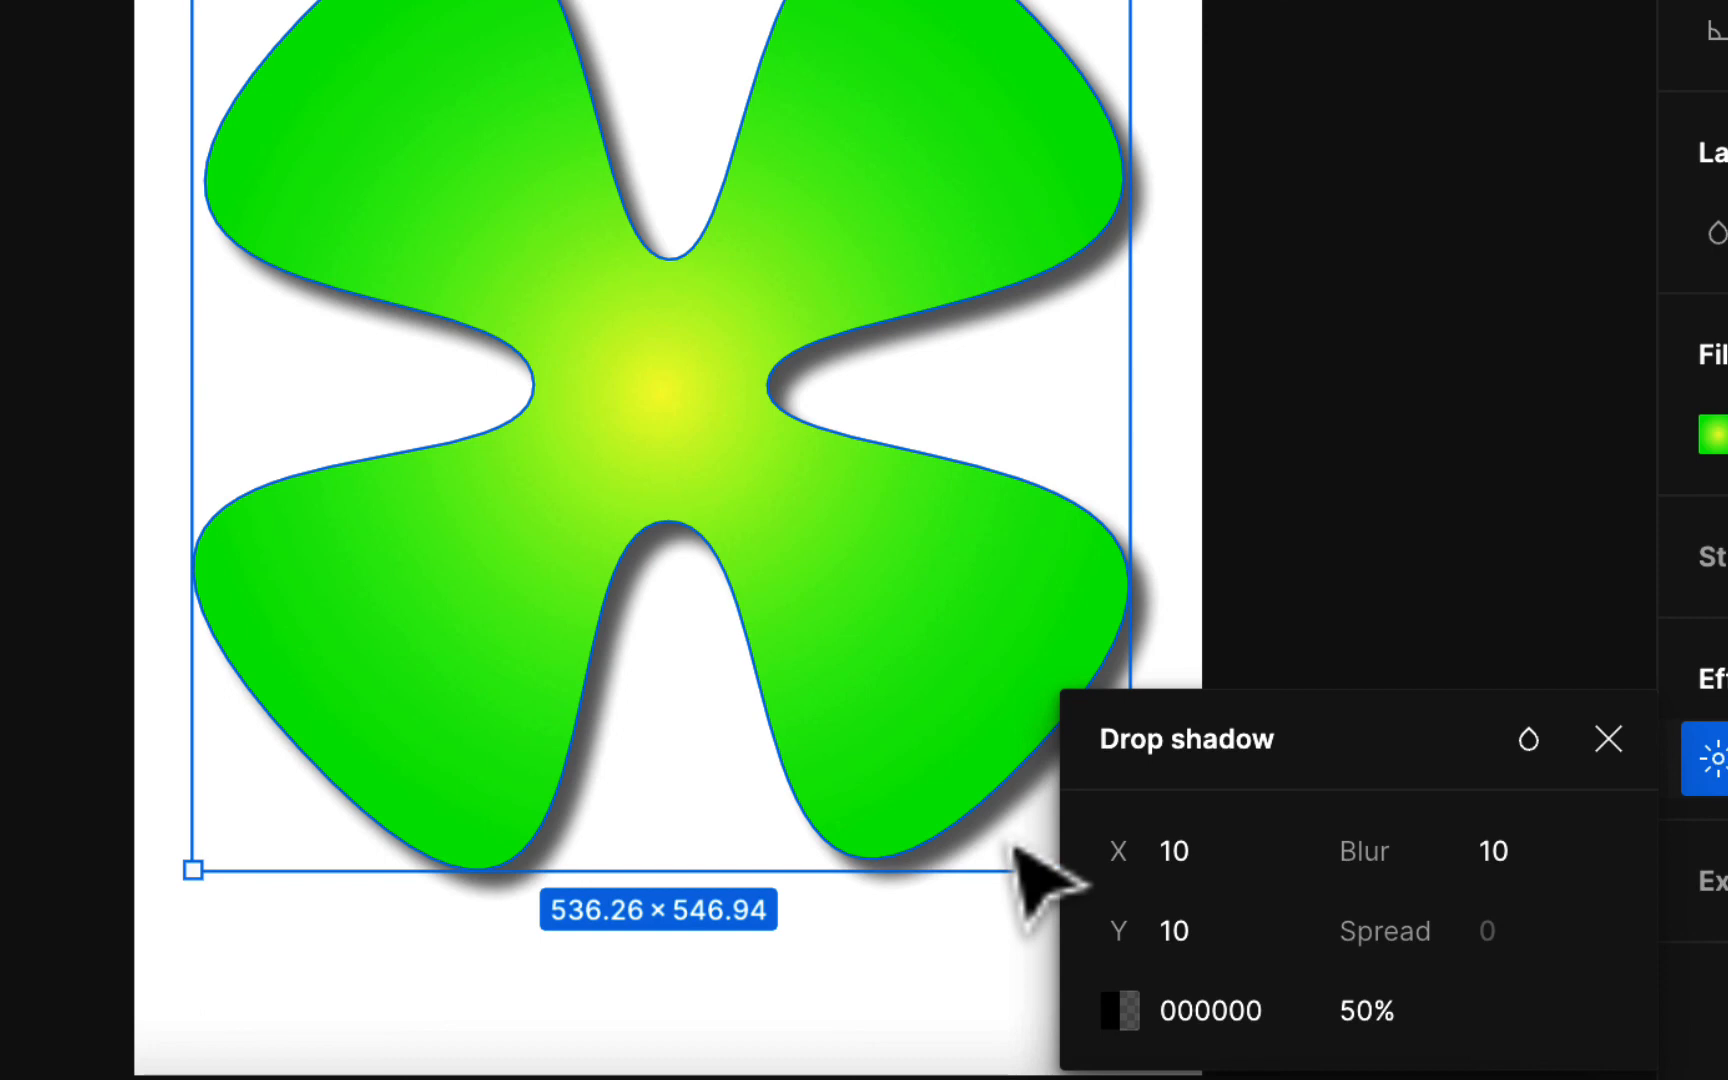
pyautogui.click(1612, 741)
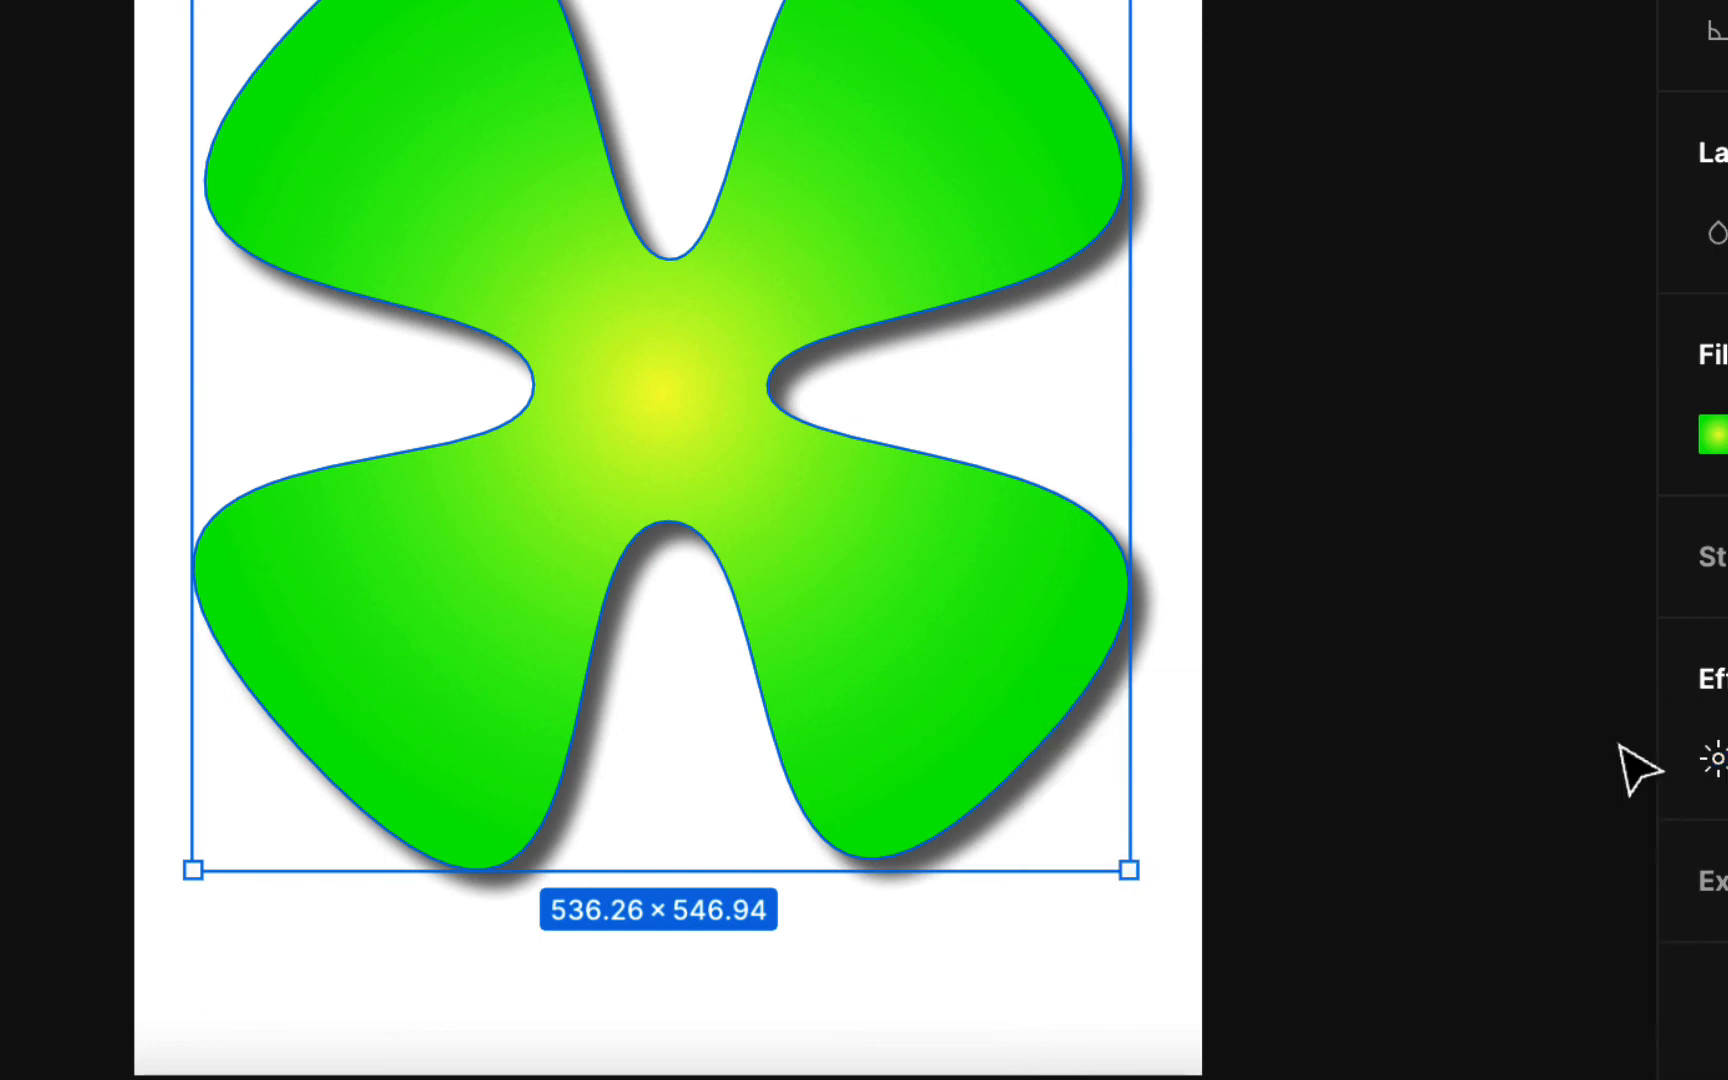